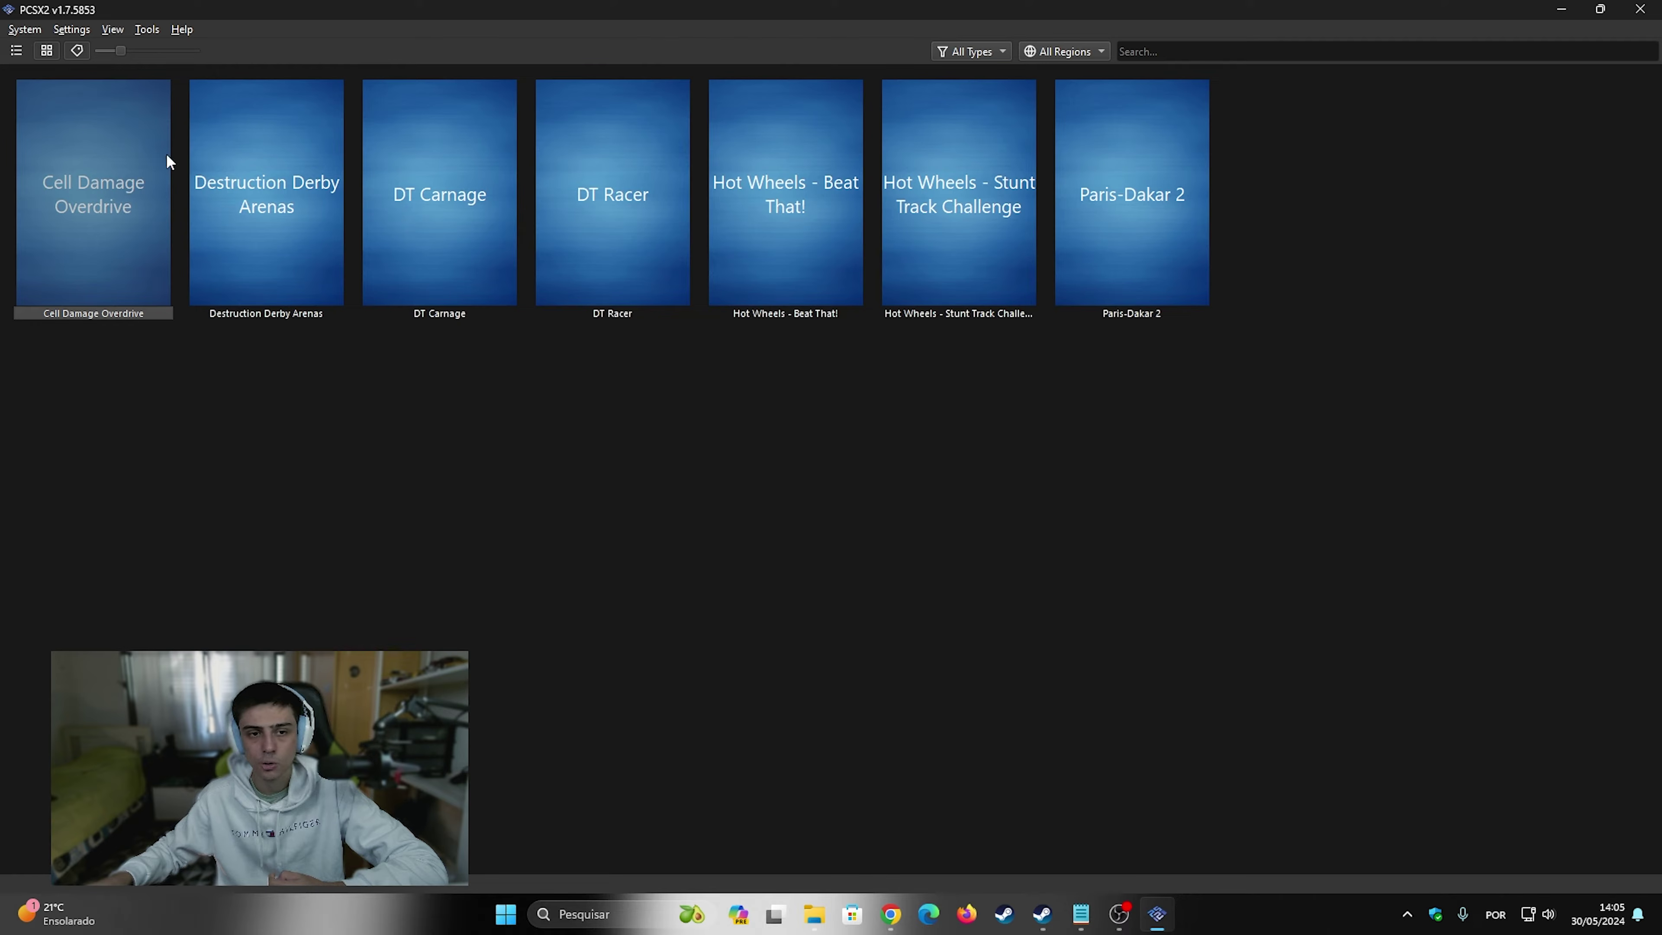
# Step: Open the global graphics settings and look through the rendering, texture replacement and post-processing options
pyautogui.click(73, 29)
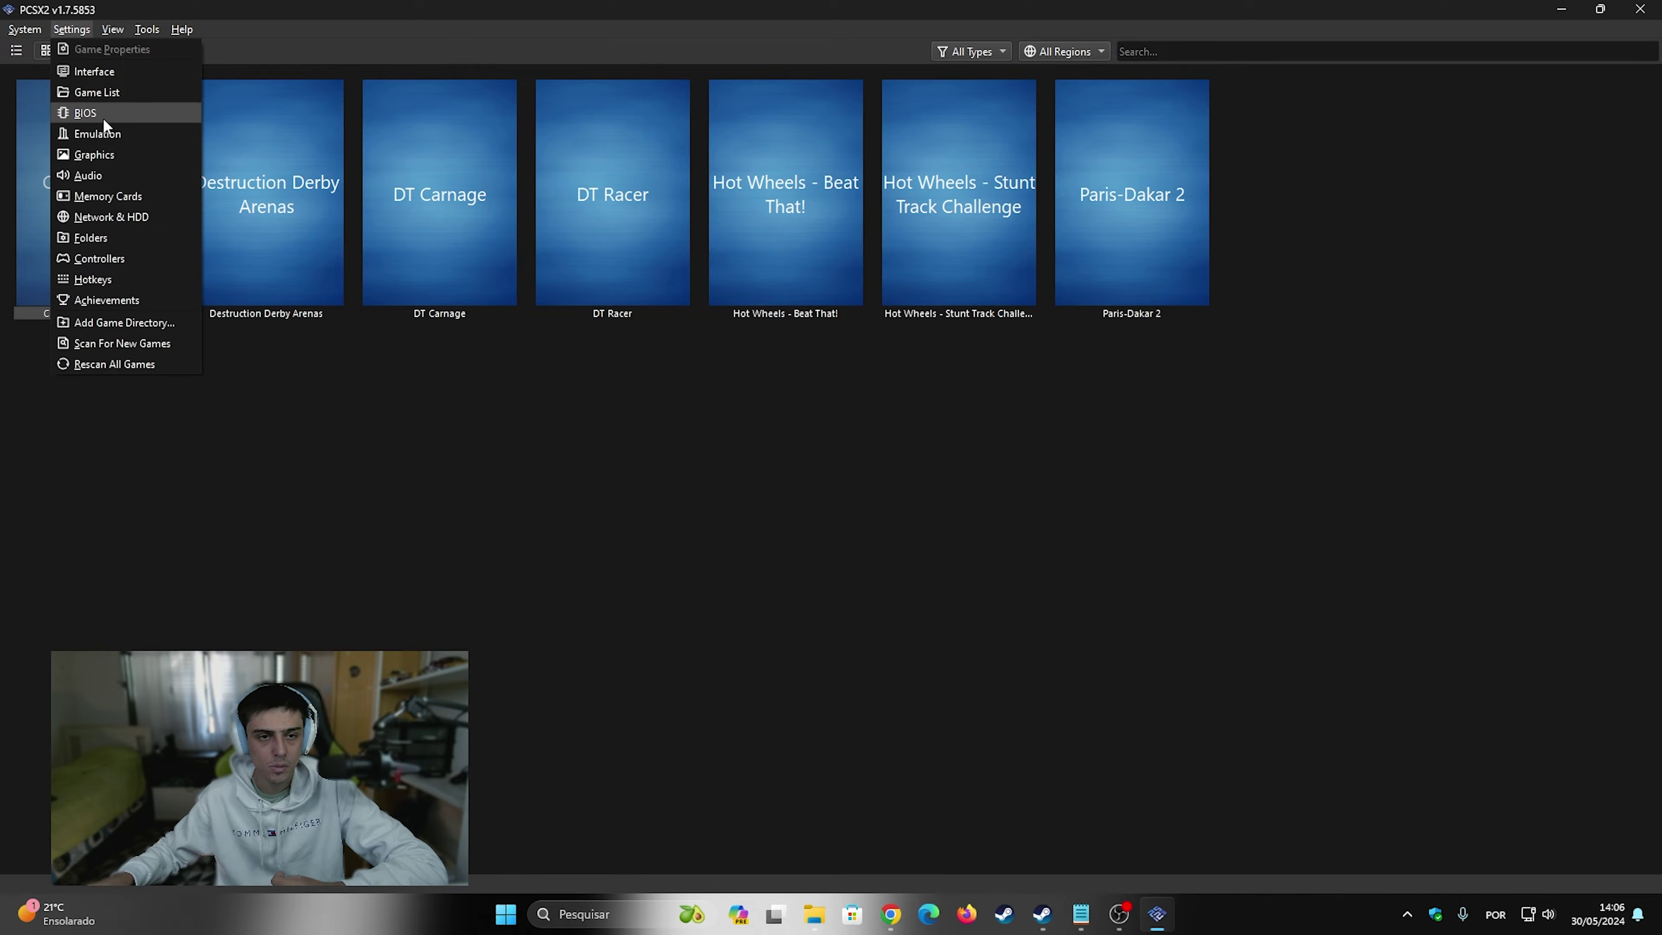
pyautogui.click(120, 157)
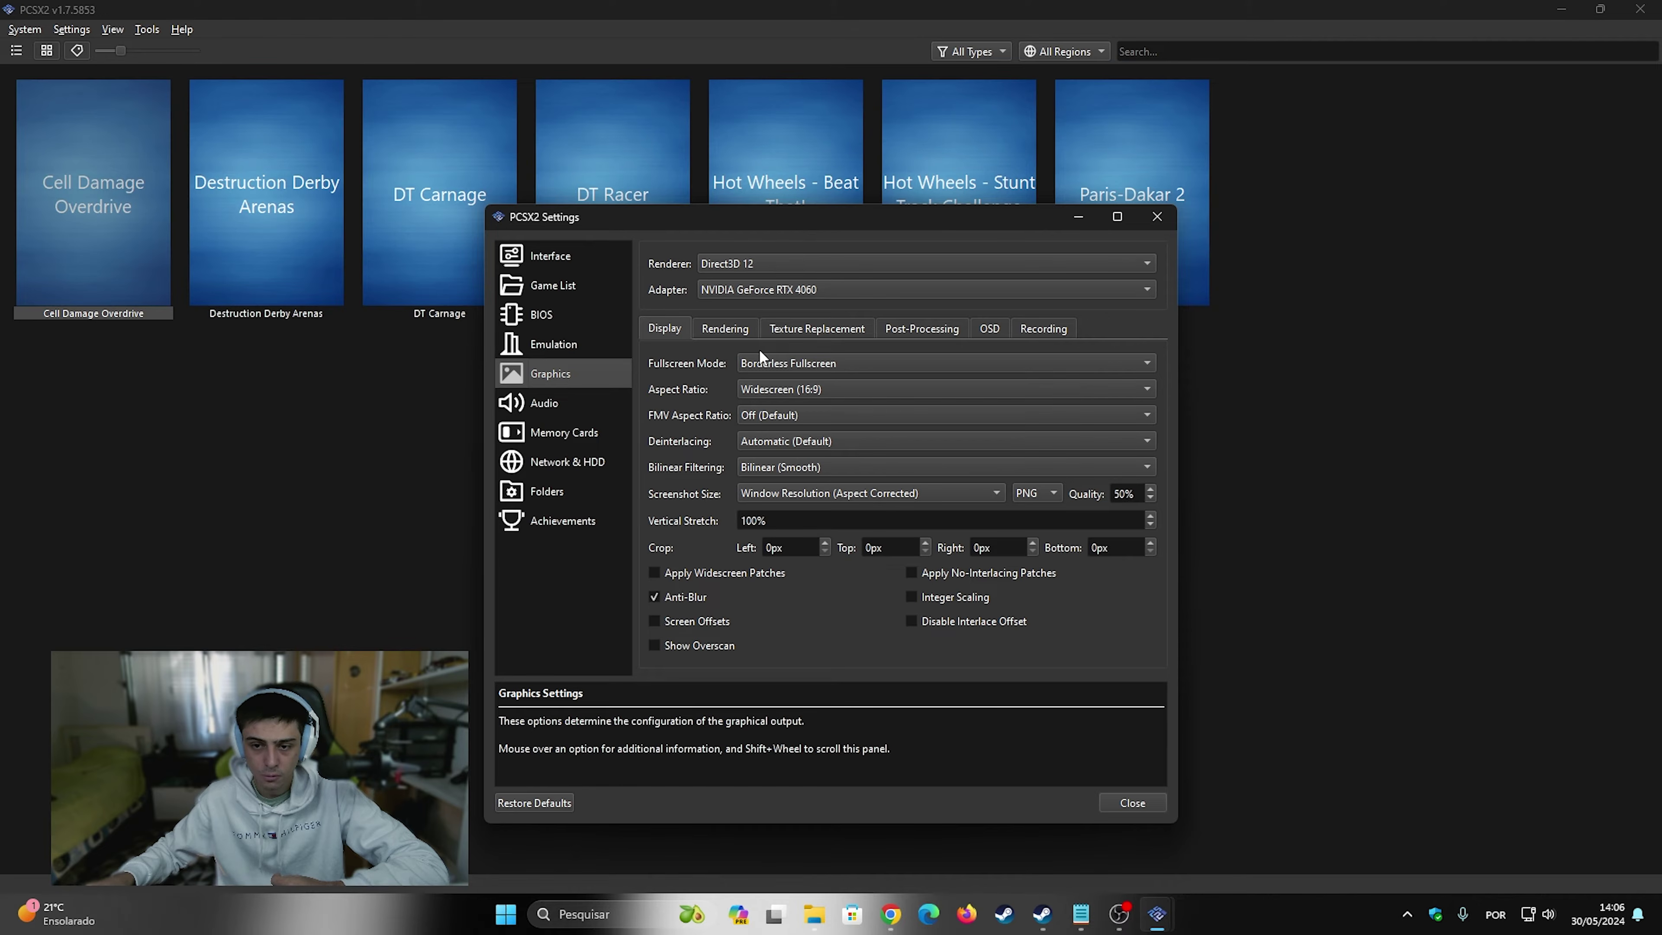
pyautogui.click(727, 328)
pyautogui.click(802, 327)
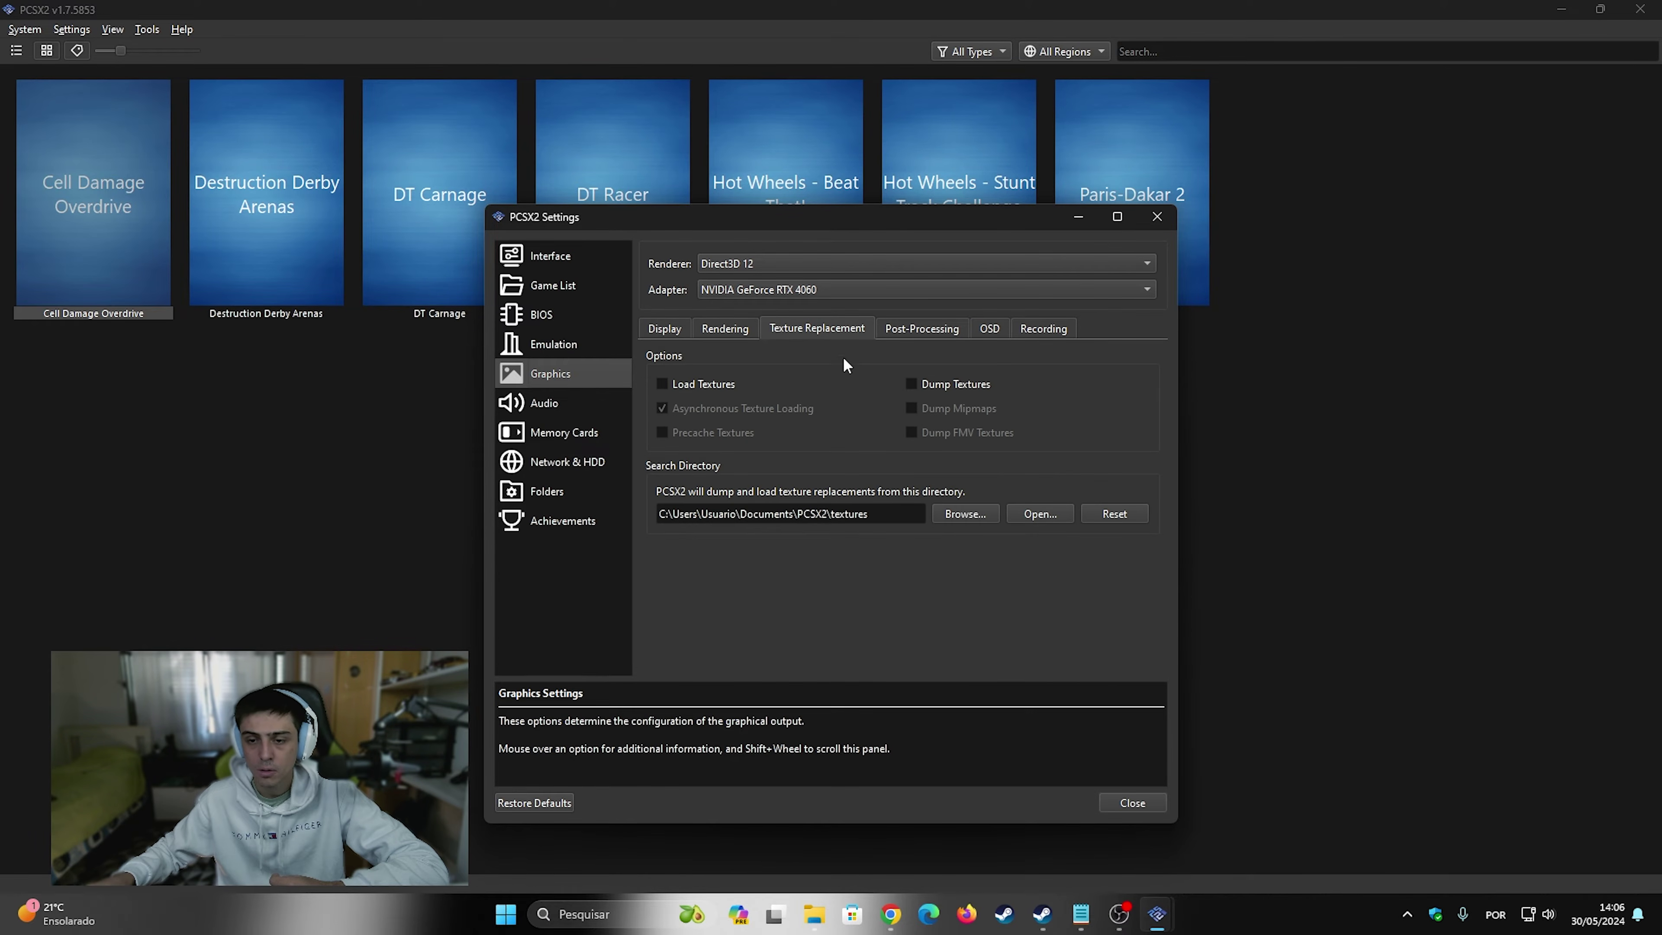
pyautogui.click(922, 326)
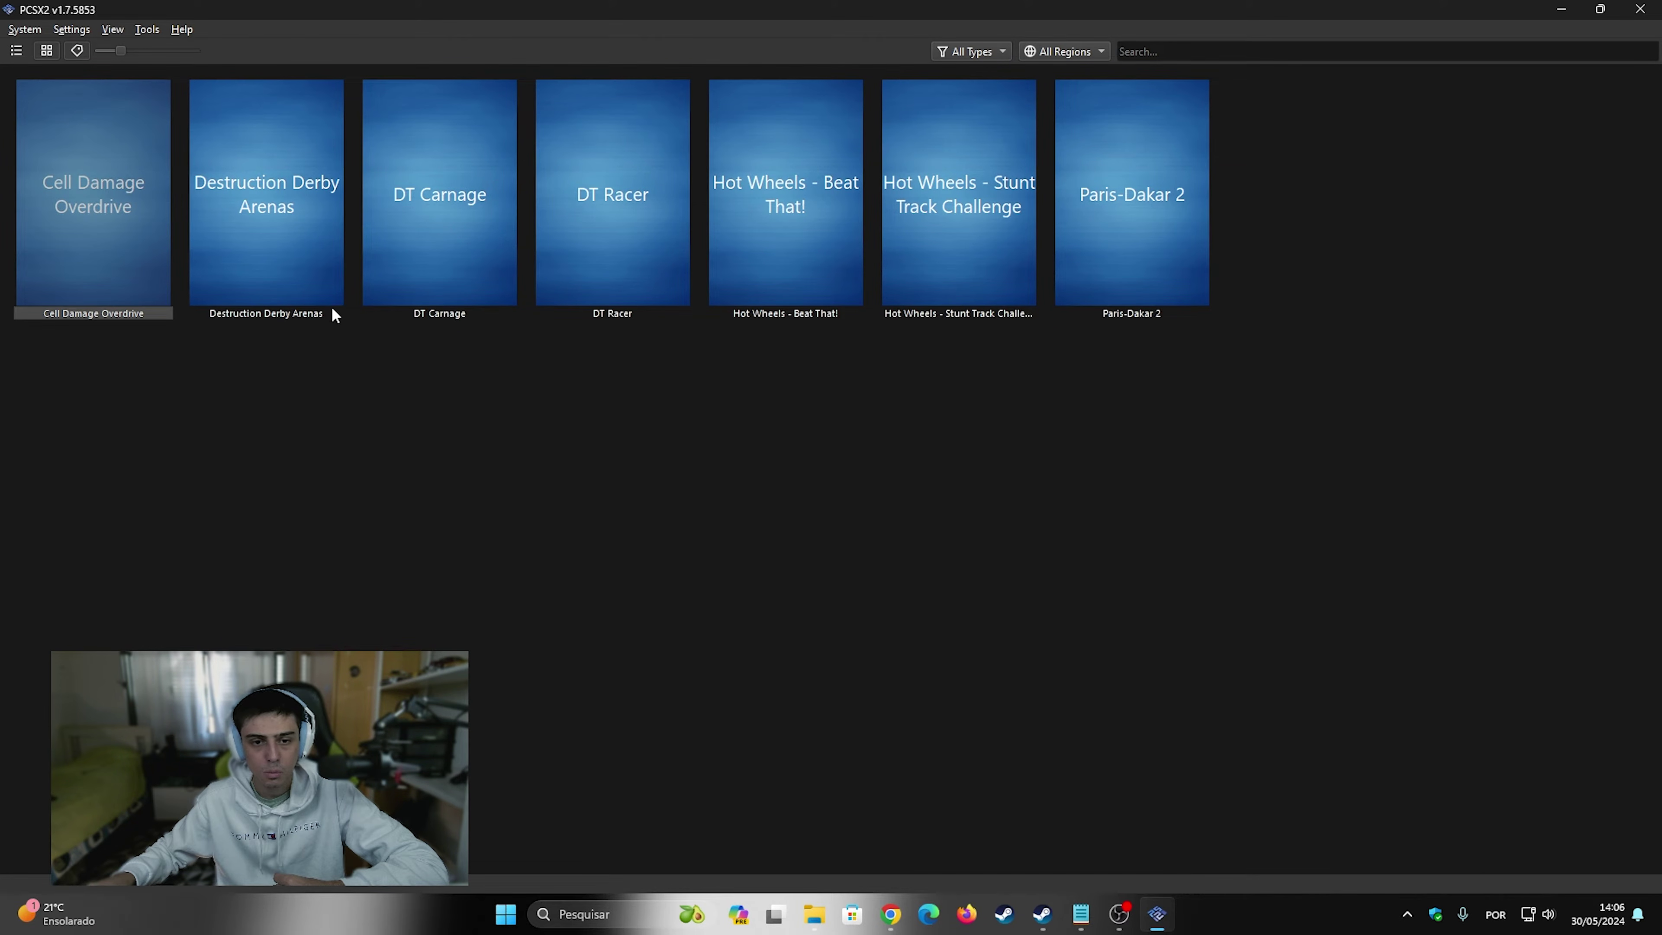
# Step: Open the game-specific graphics settings in the properties of Destruction Derby Arenas
pyautogui.rightClick(261, 249)
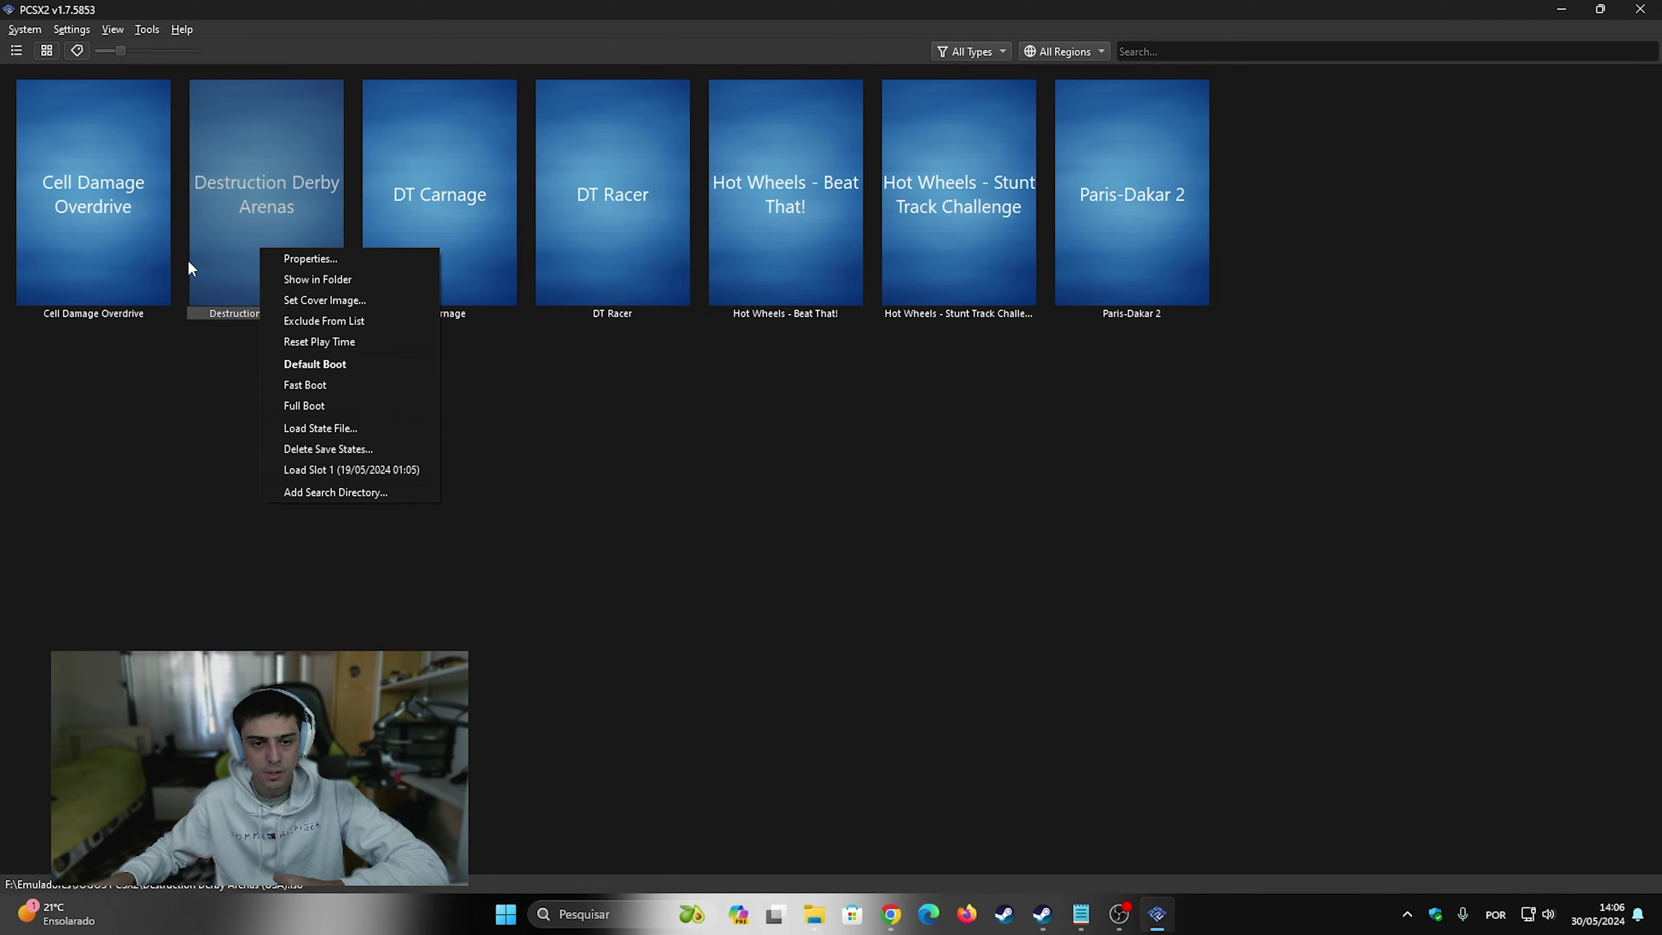
pyautogui.click(304, 257)
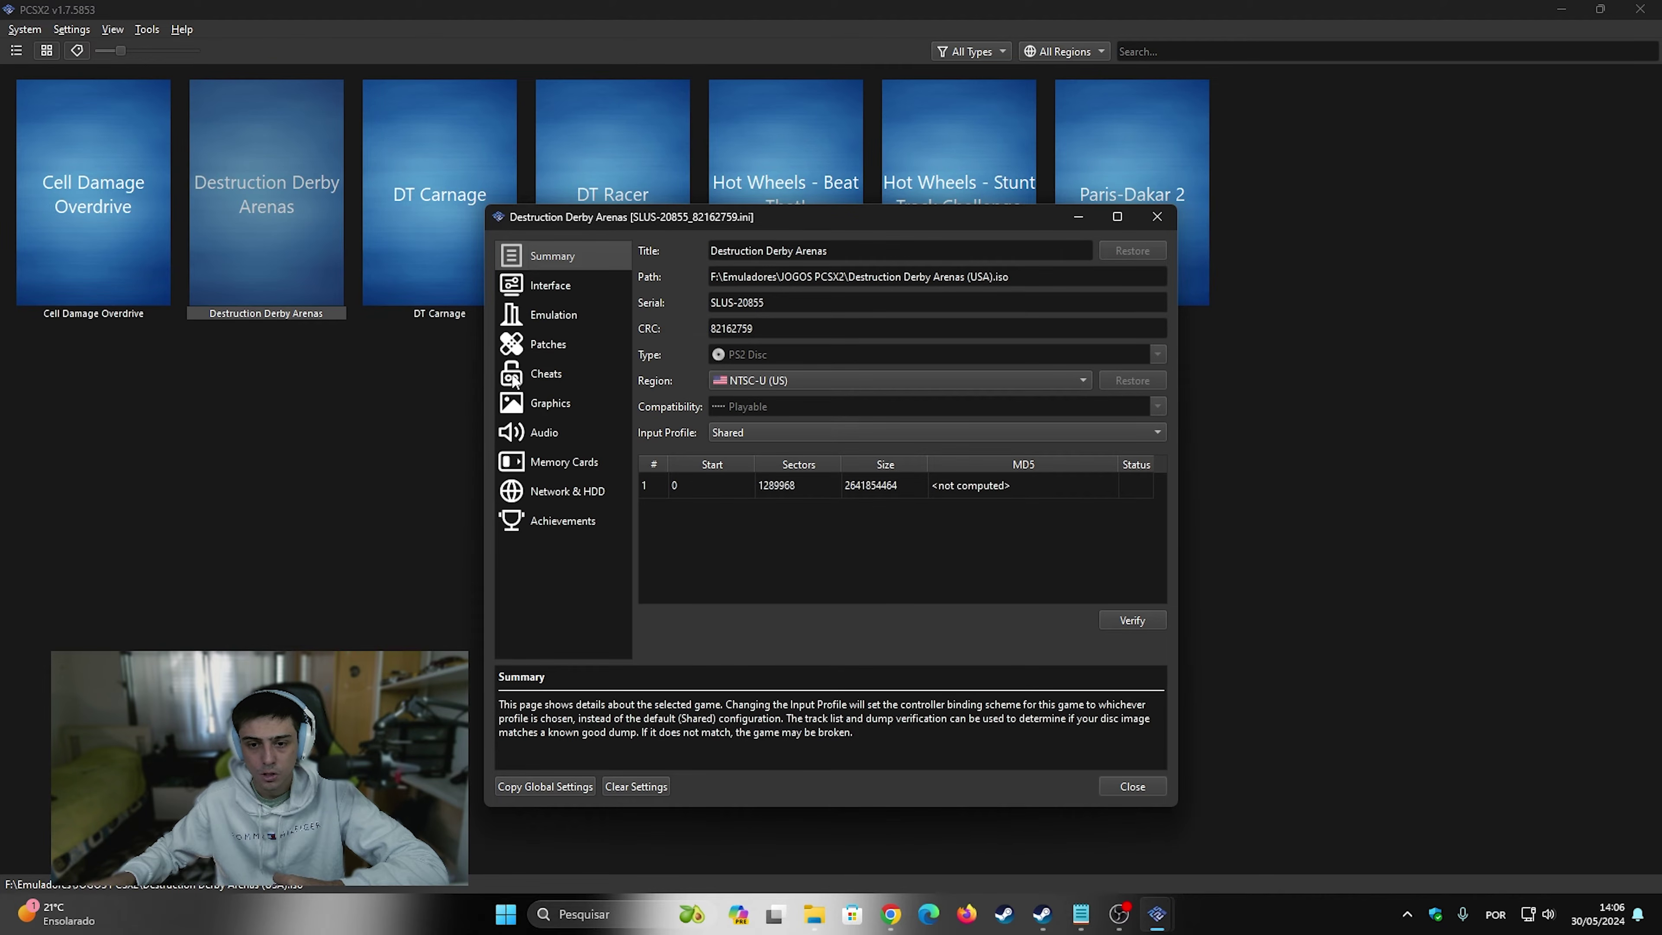
pyautogui.click(553, 397)
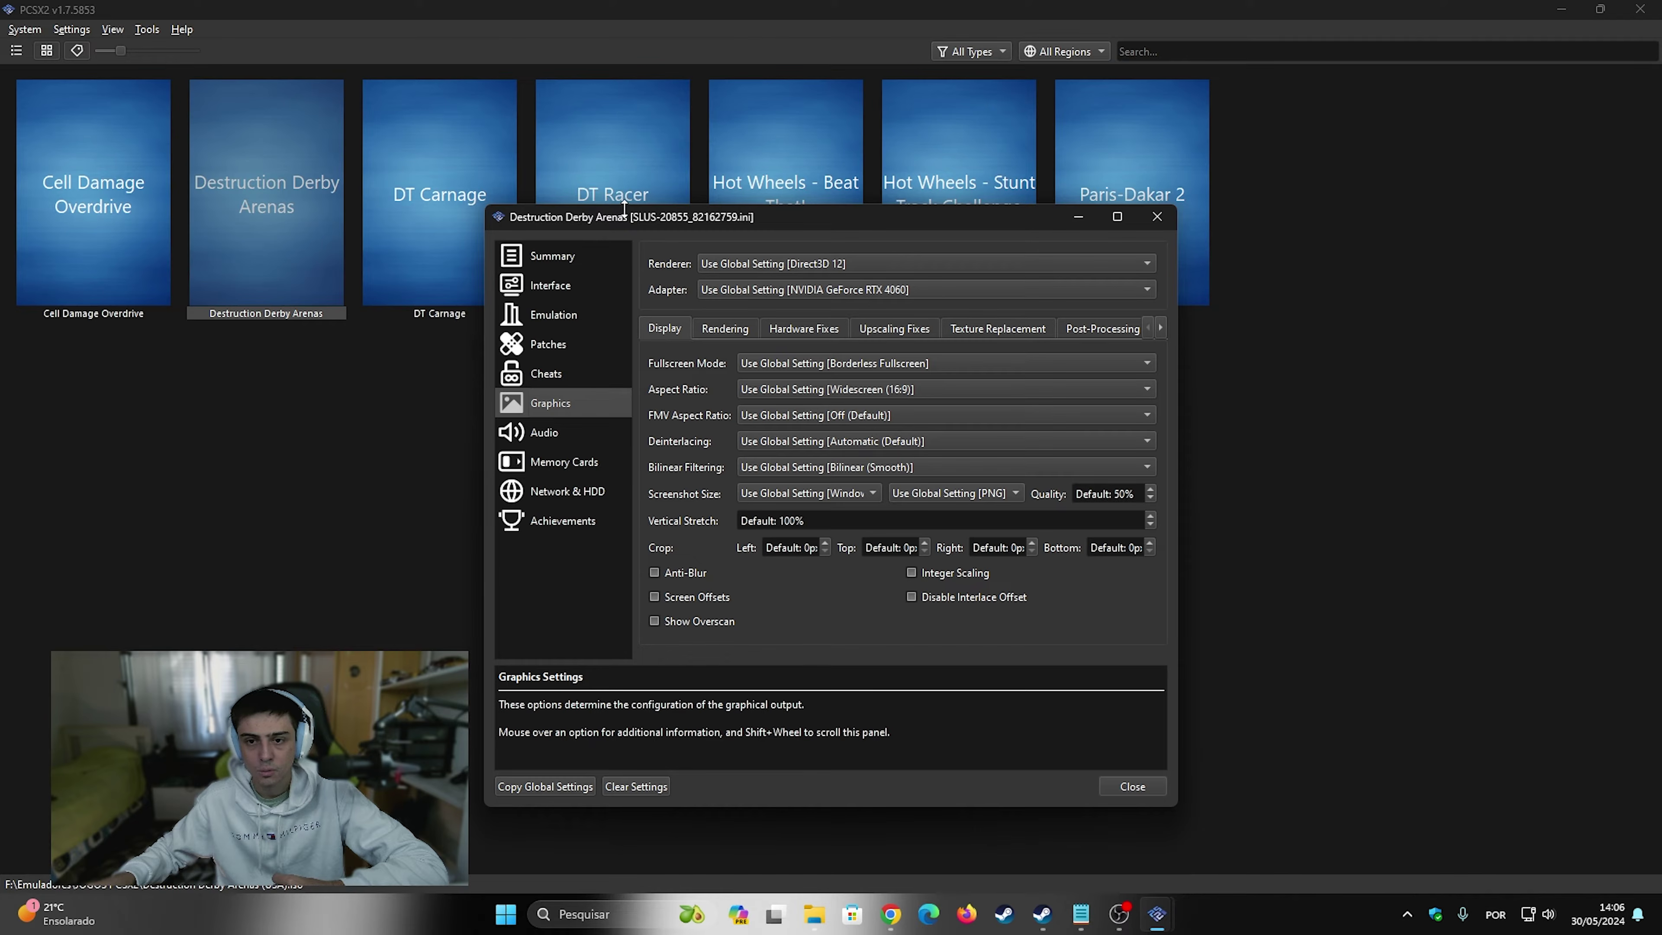
pyautogui.moveTo(633, 220); pyautogui.dragTo(684, 210)
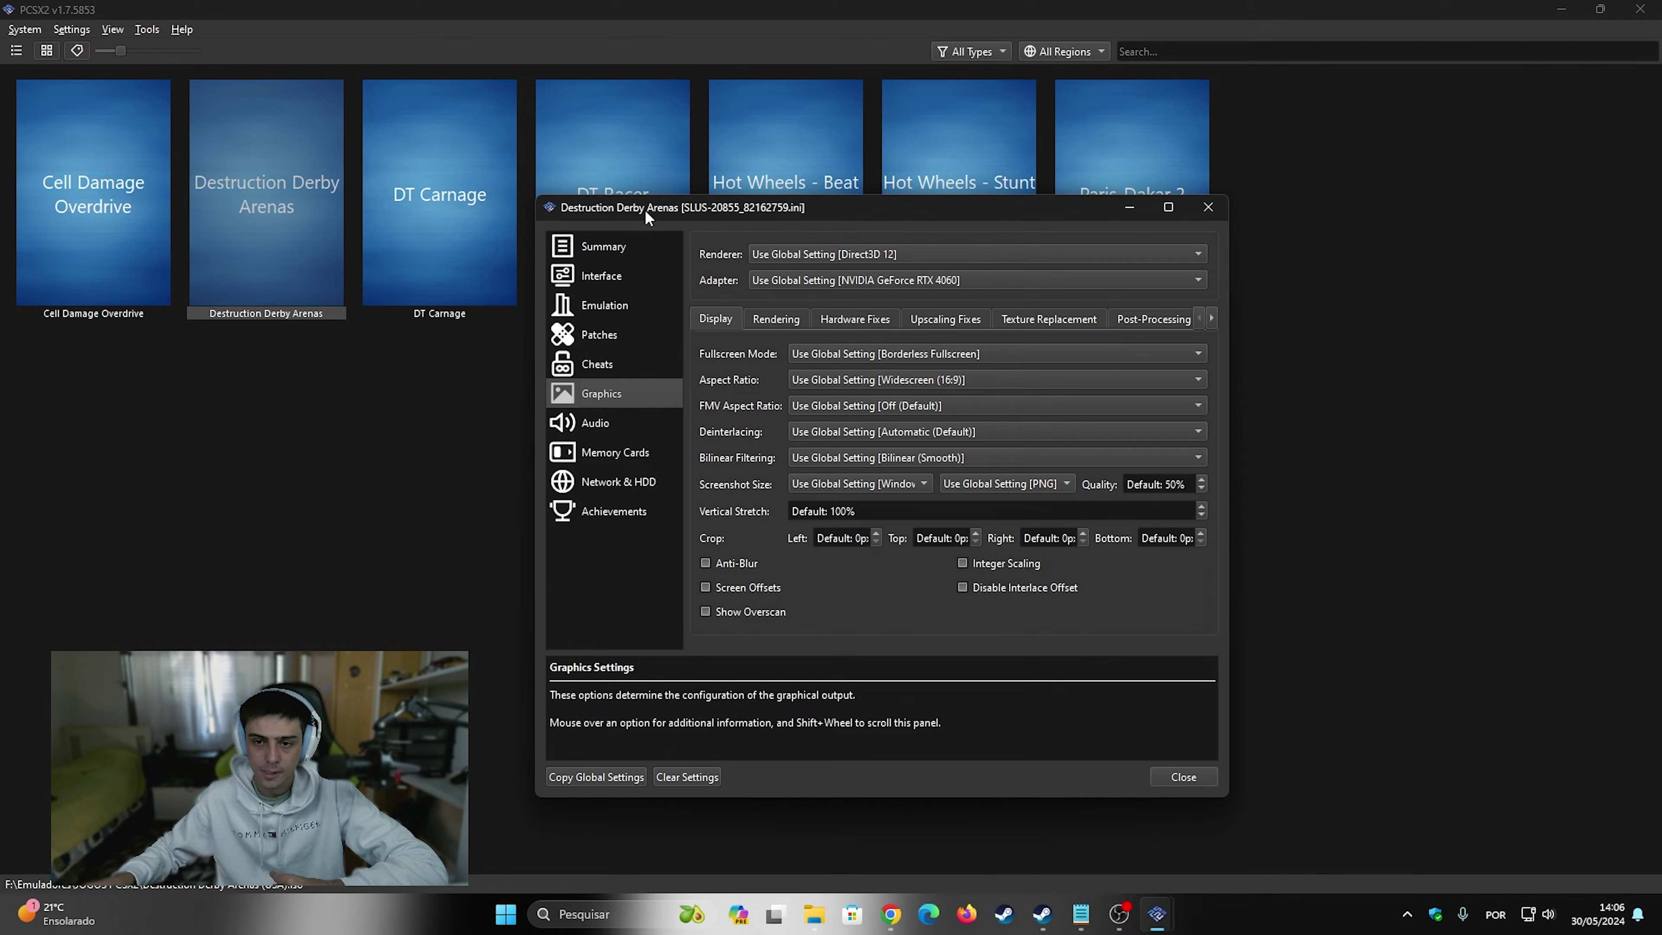
# Step: Examine the renderer, fullscreen mode and aspect ratio options available for Destruction Derby Arenas
pyautogui.click(755, 254)
pyautogui.click(706, 254)
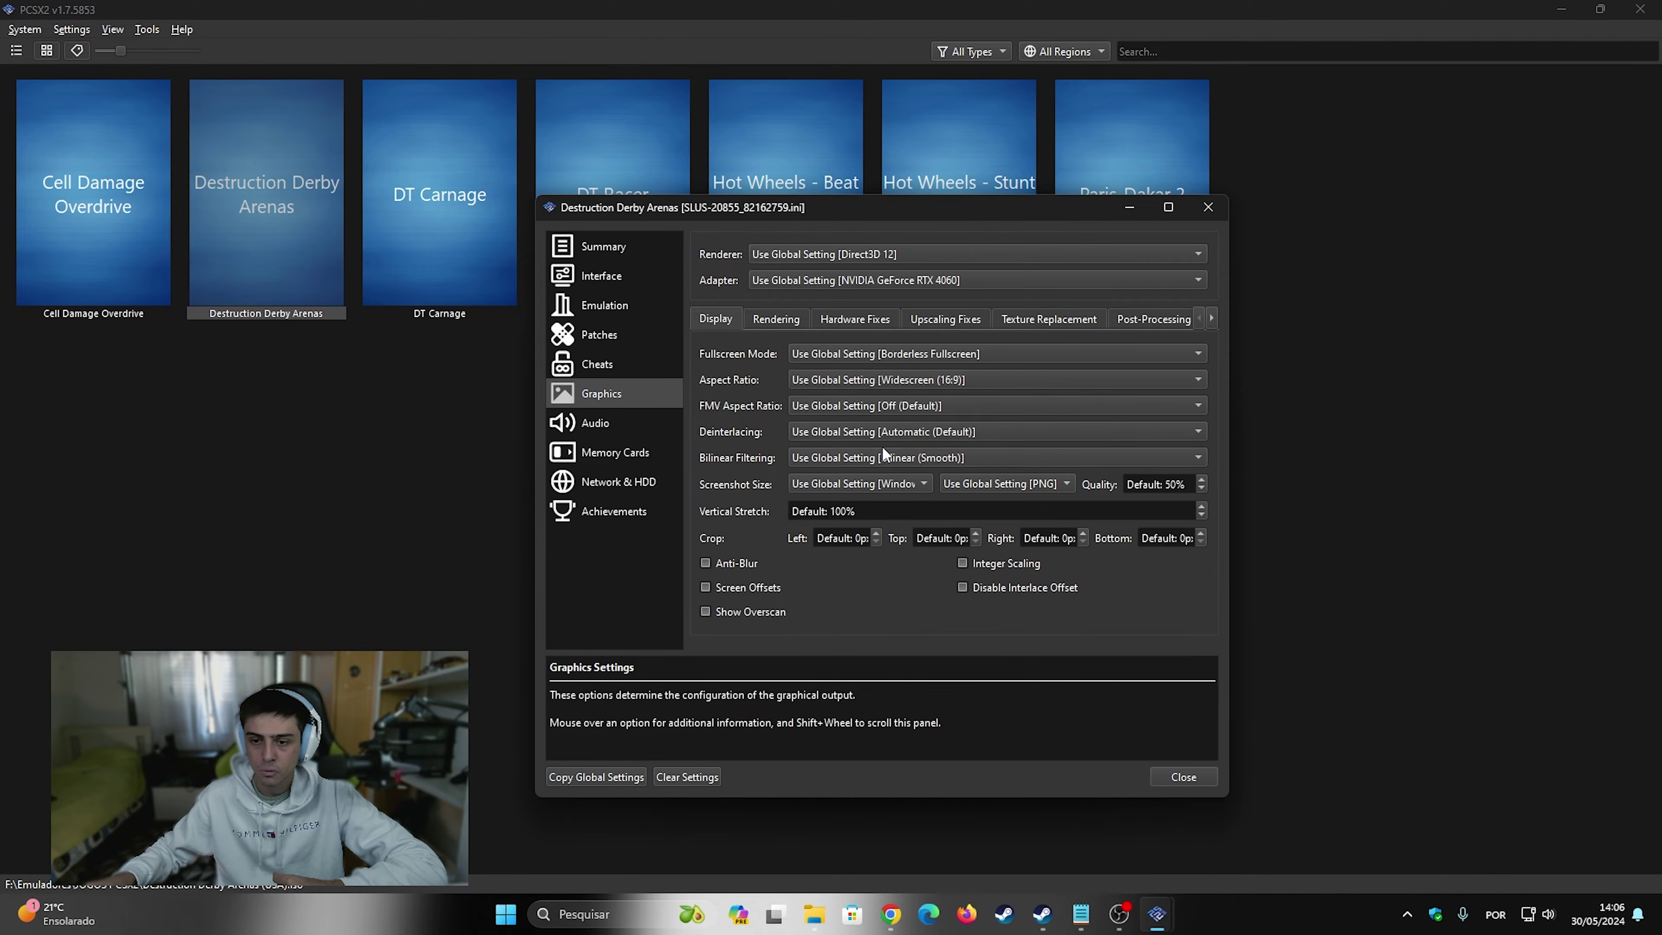
pyautogui.click(782, 253)
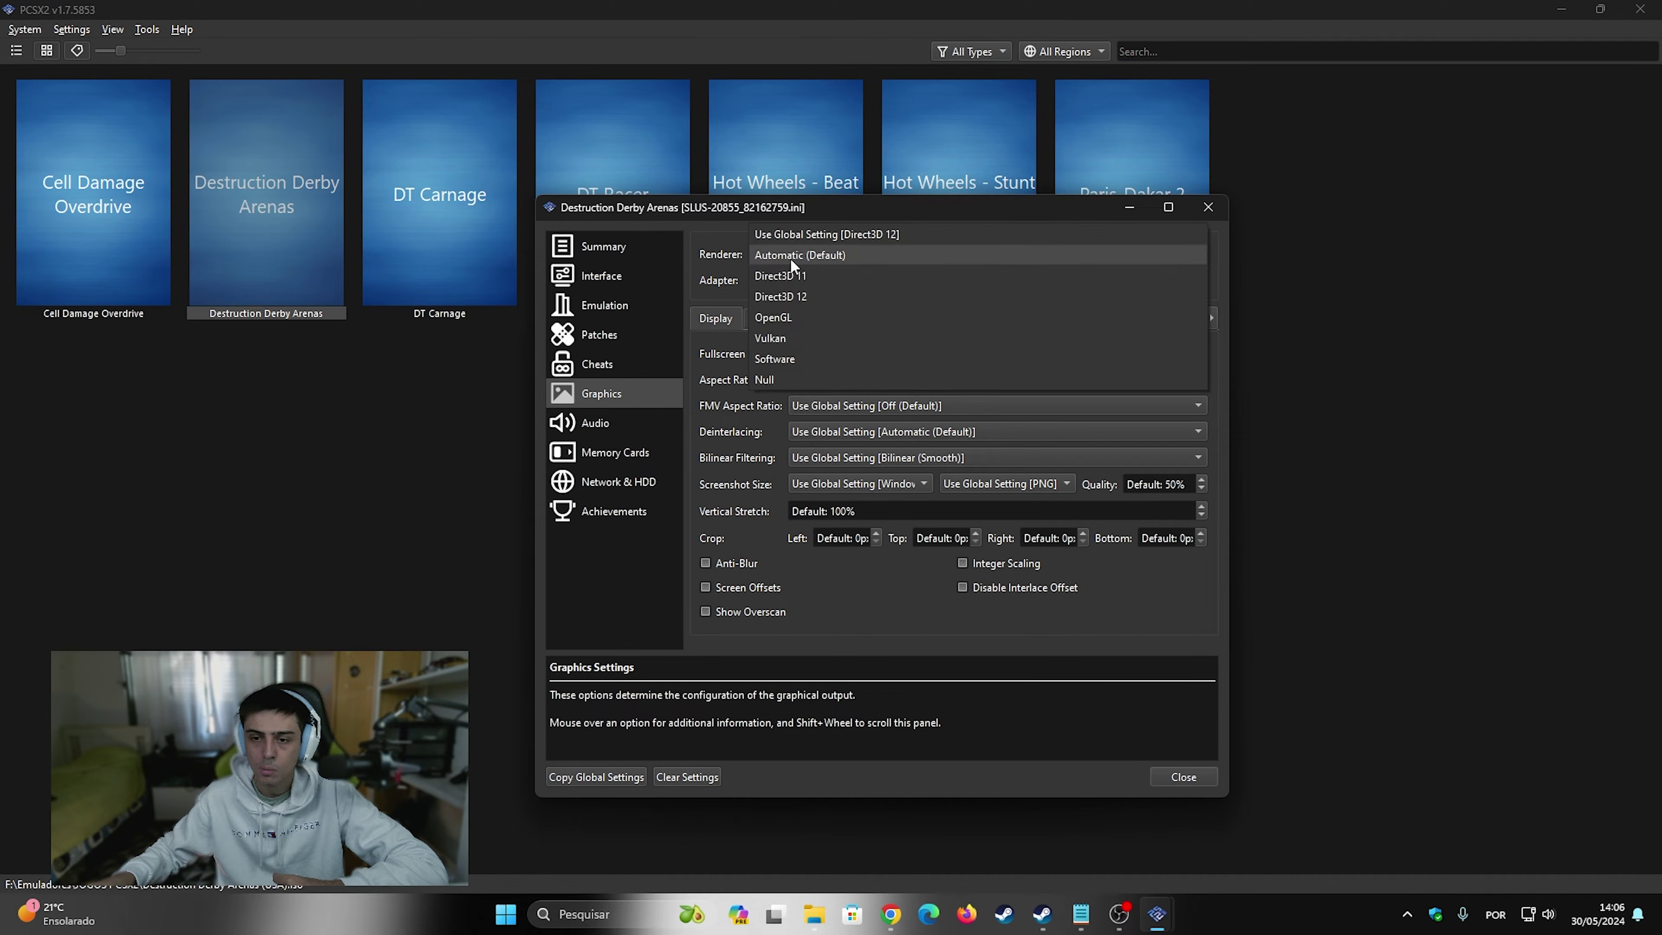
pyautogui.click(757, 229)
pyautogui.click(831, 255)
pyautogui.click(844, 254)
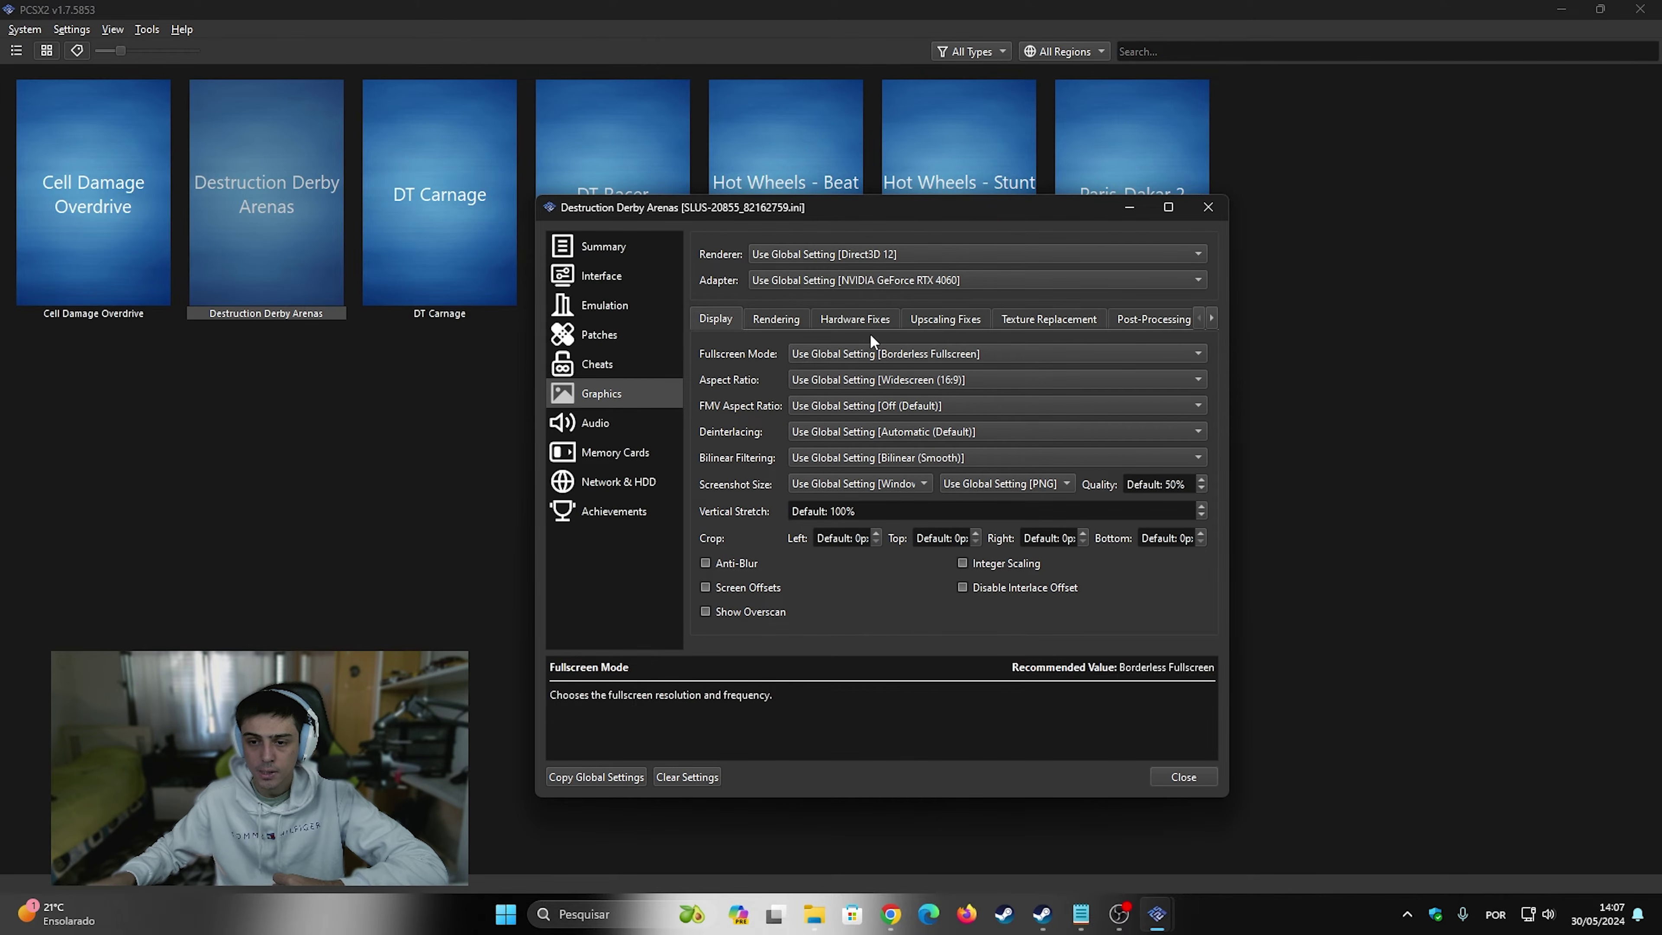
pyautogui.click(882, 356)
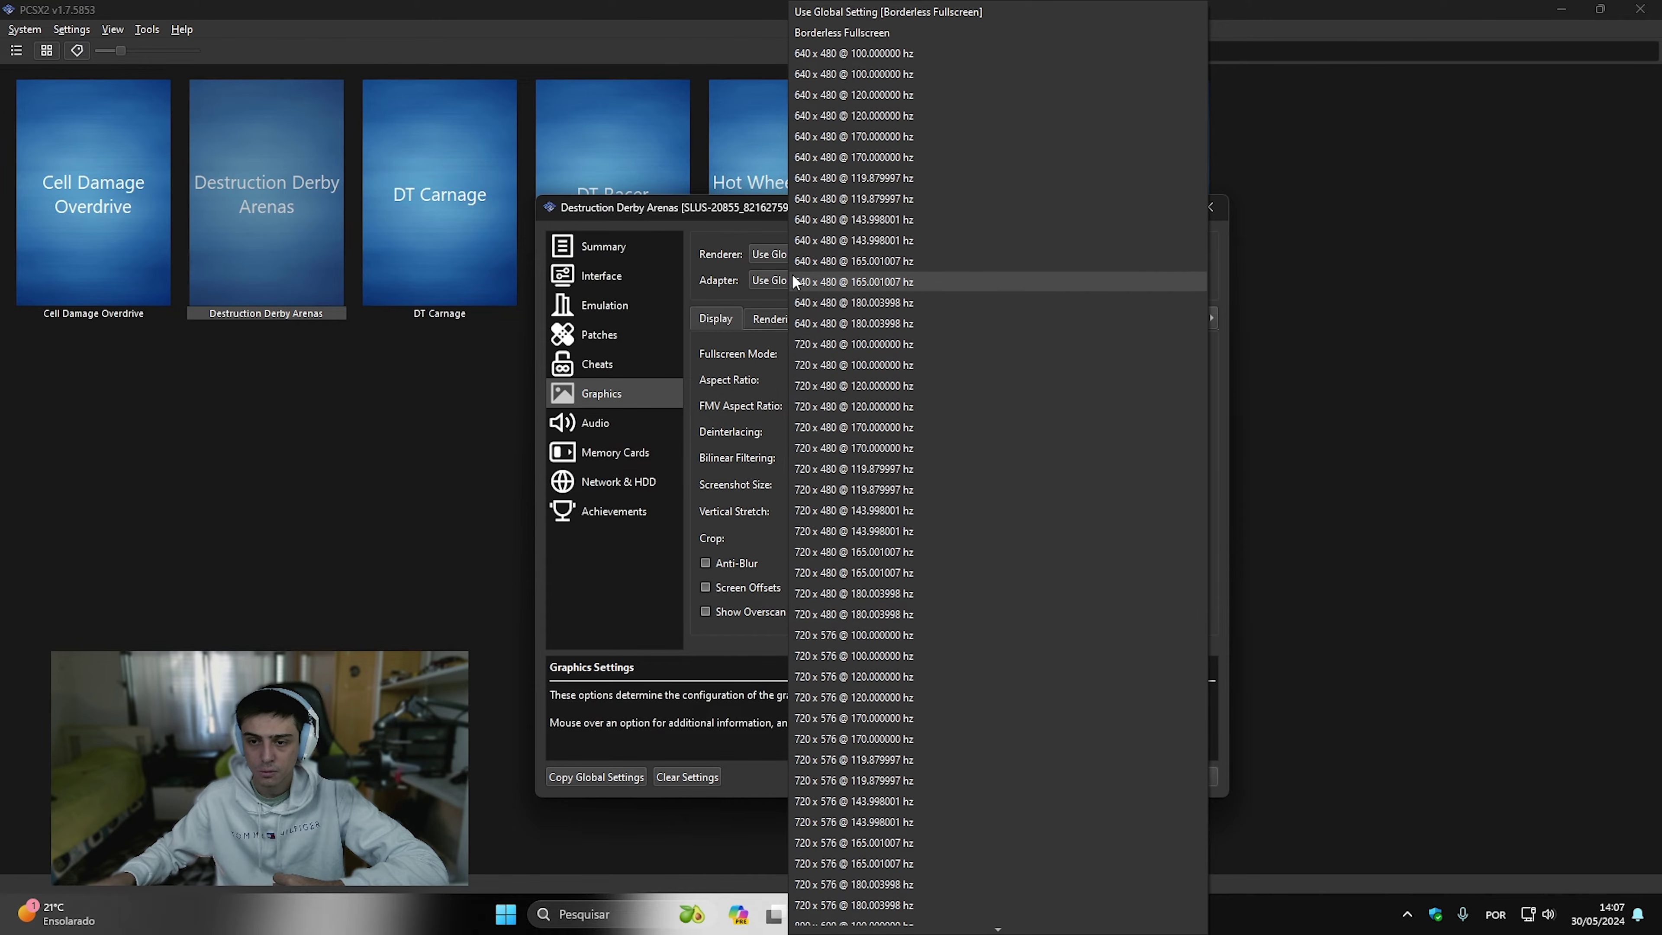
pyautogui.click(773, 286)
pyautogui.click(869, 377)
pyautogui.click(805, 443)
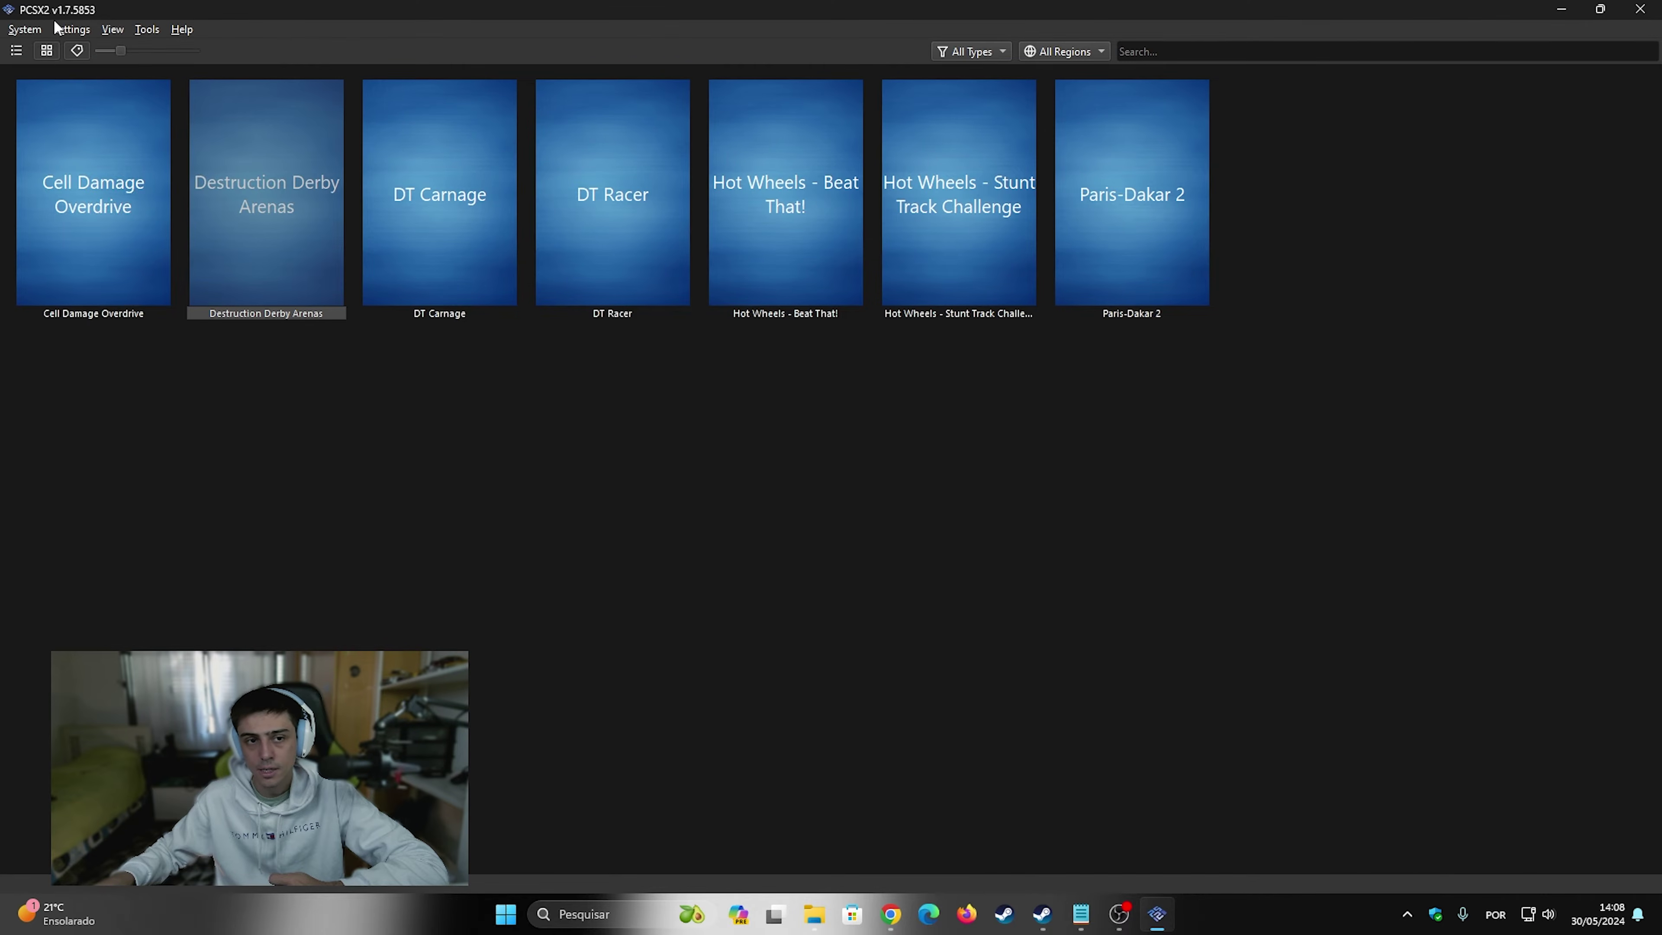
# Step: Set the global graphics renderer to Software and review its rendering options, including the software rendering threads
pyautogui.click(72, 29)
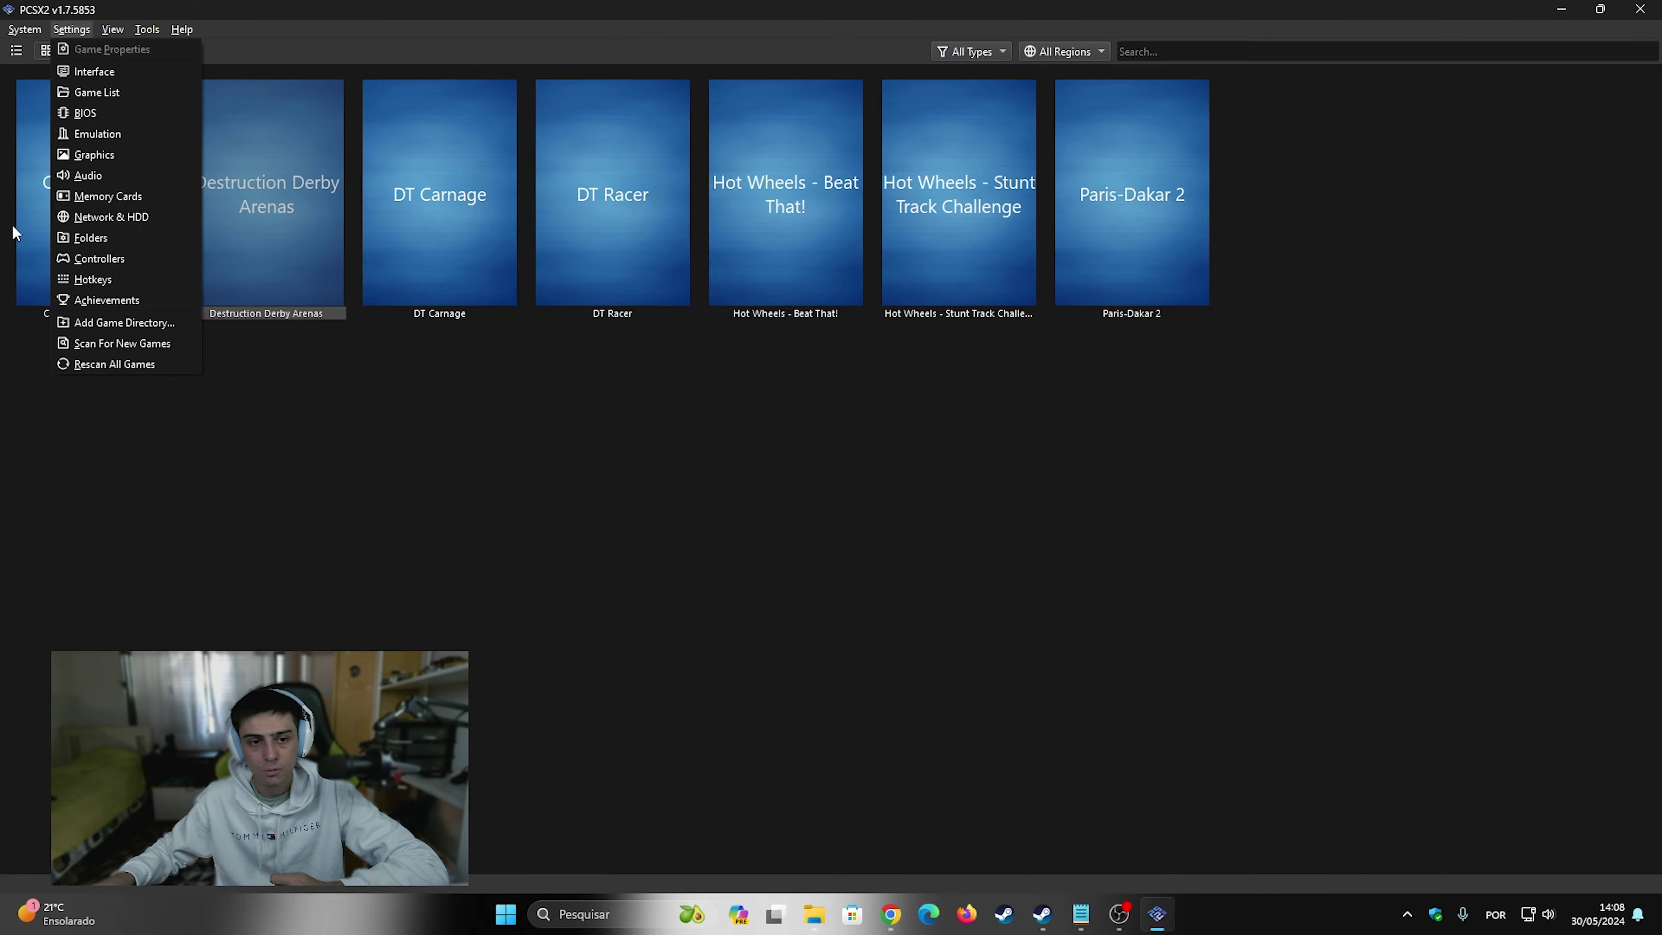
pyautogui.click(104, 172)
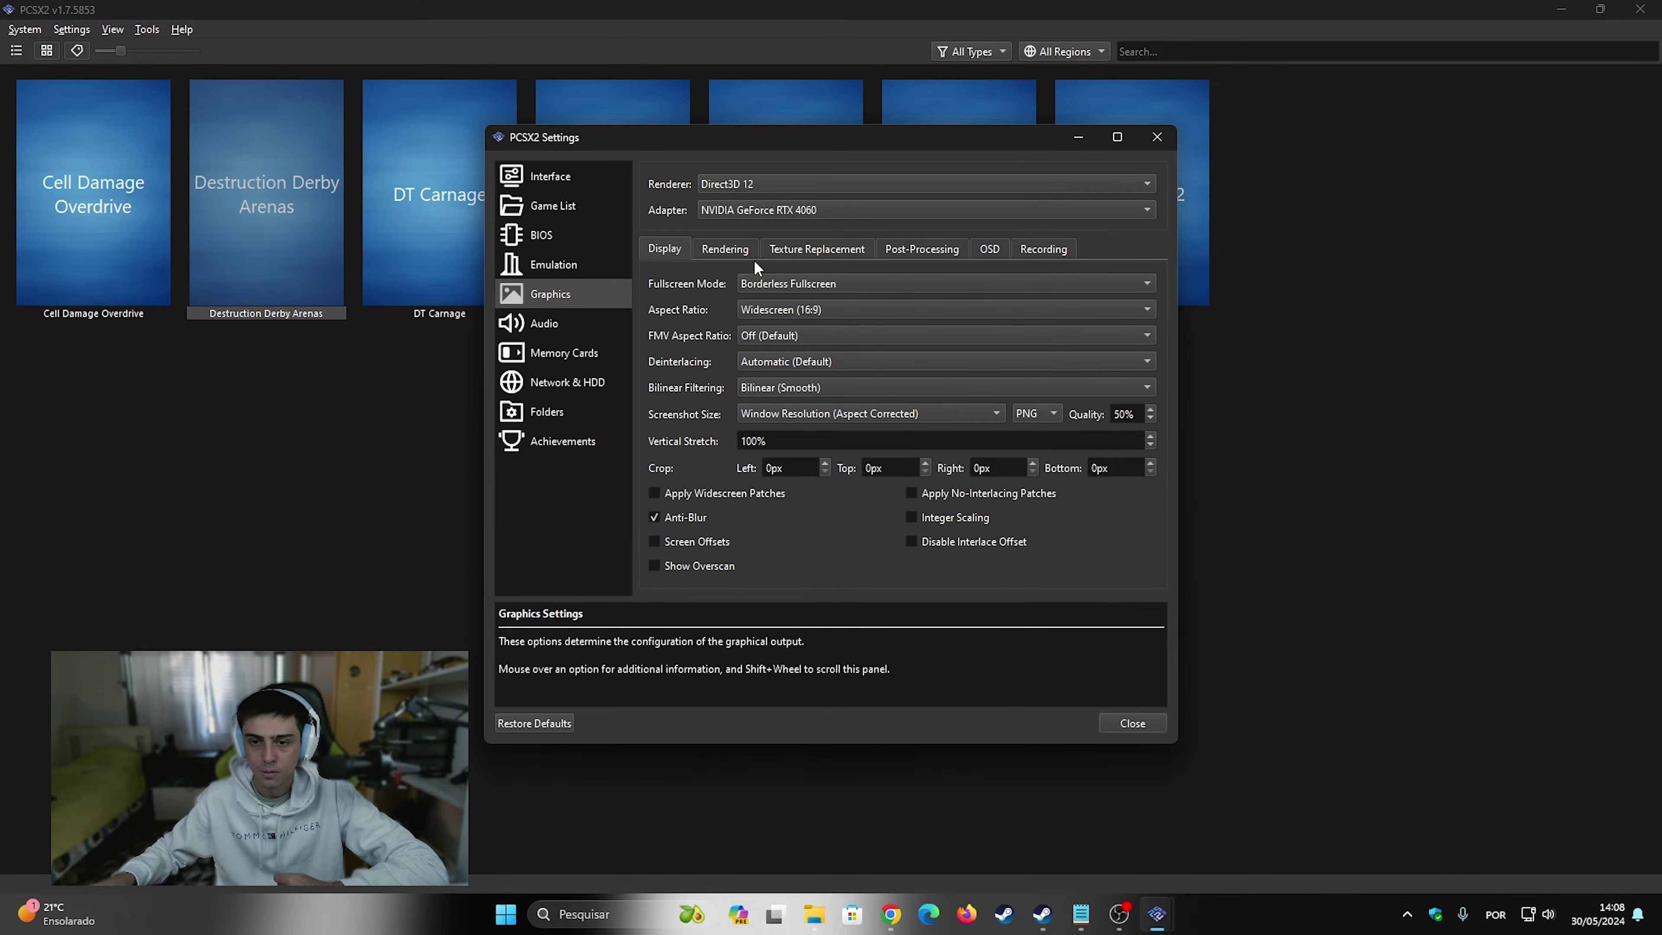
pyautogui.click(742, 190)
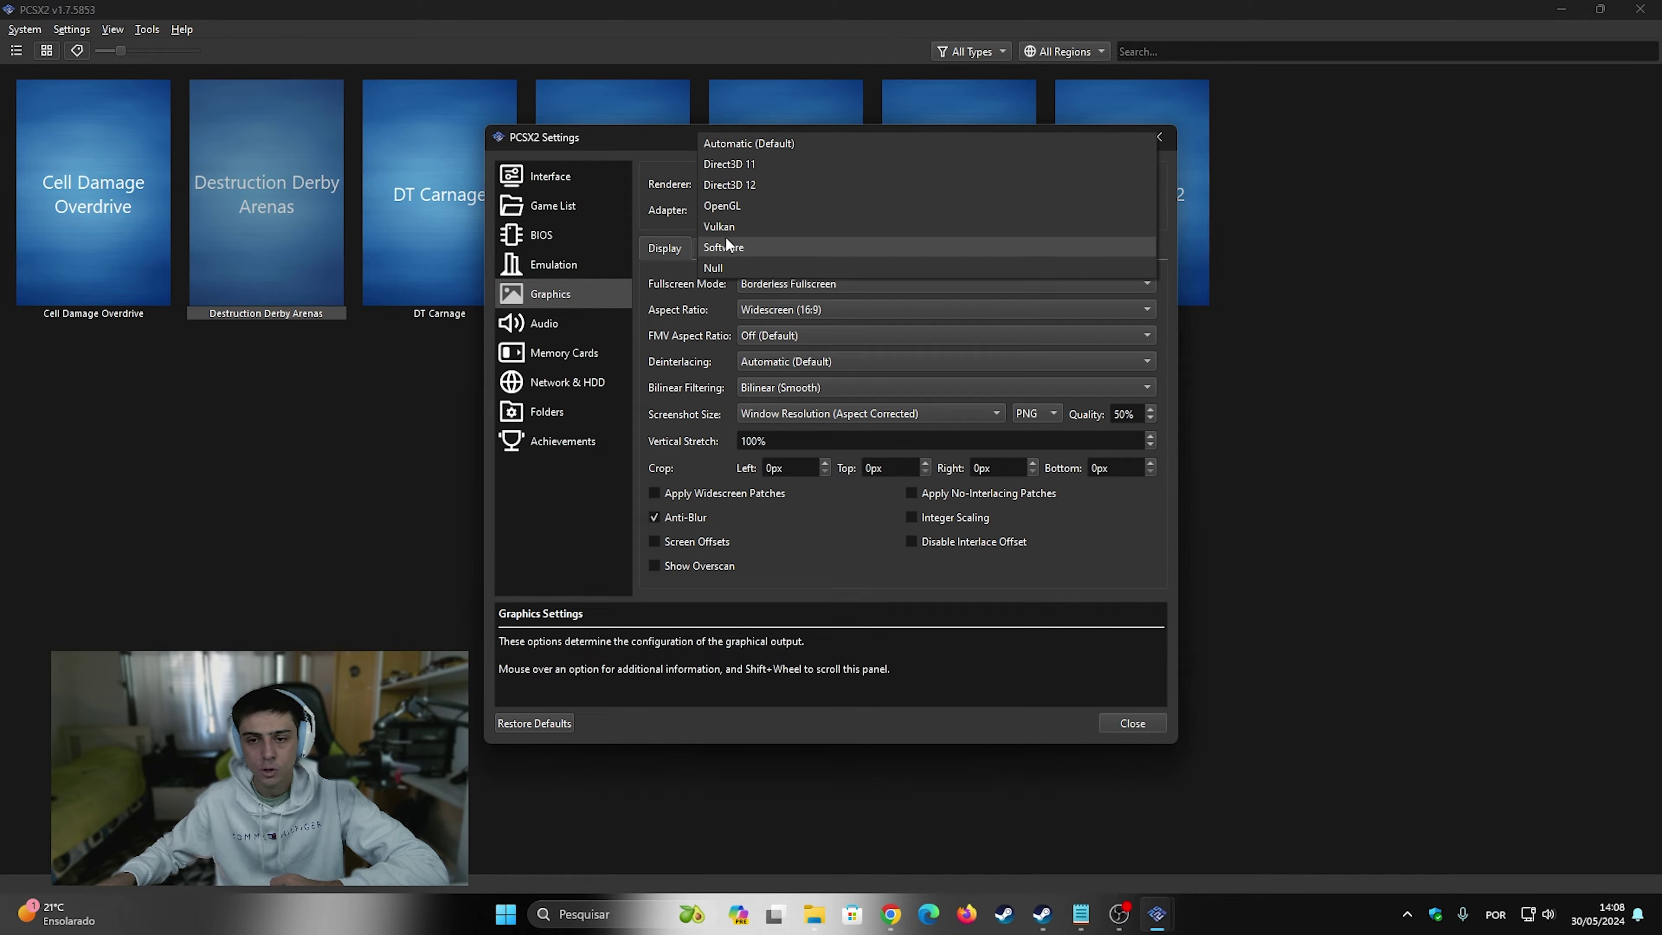
pyautogui.click(746, 249)
pyautogui.click(751, 242)
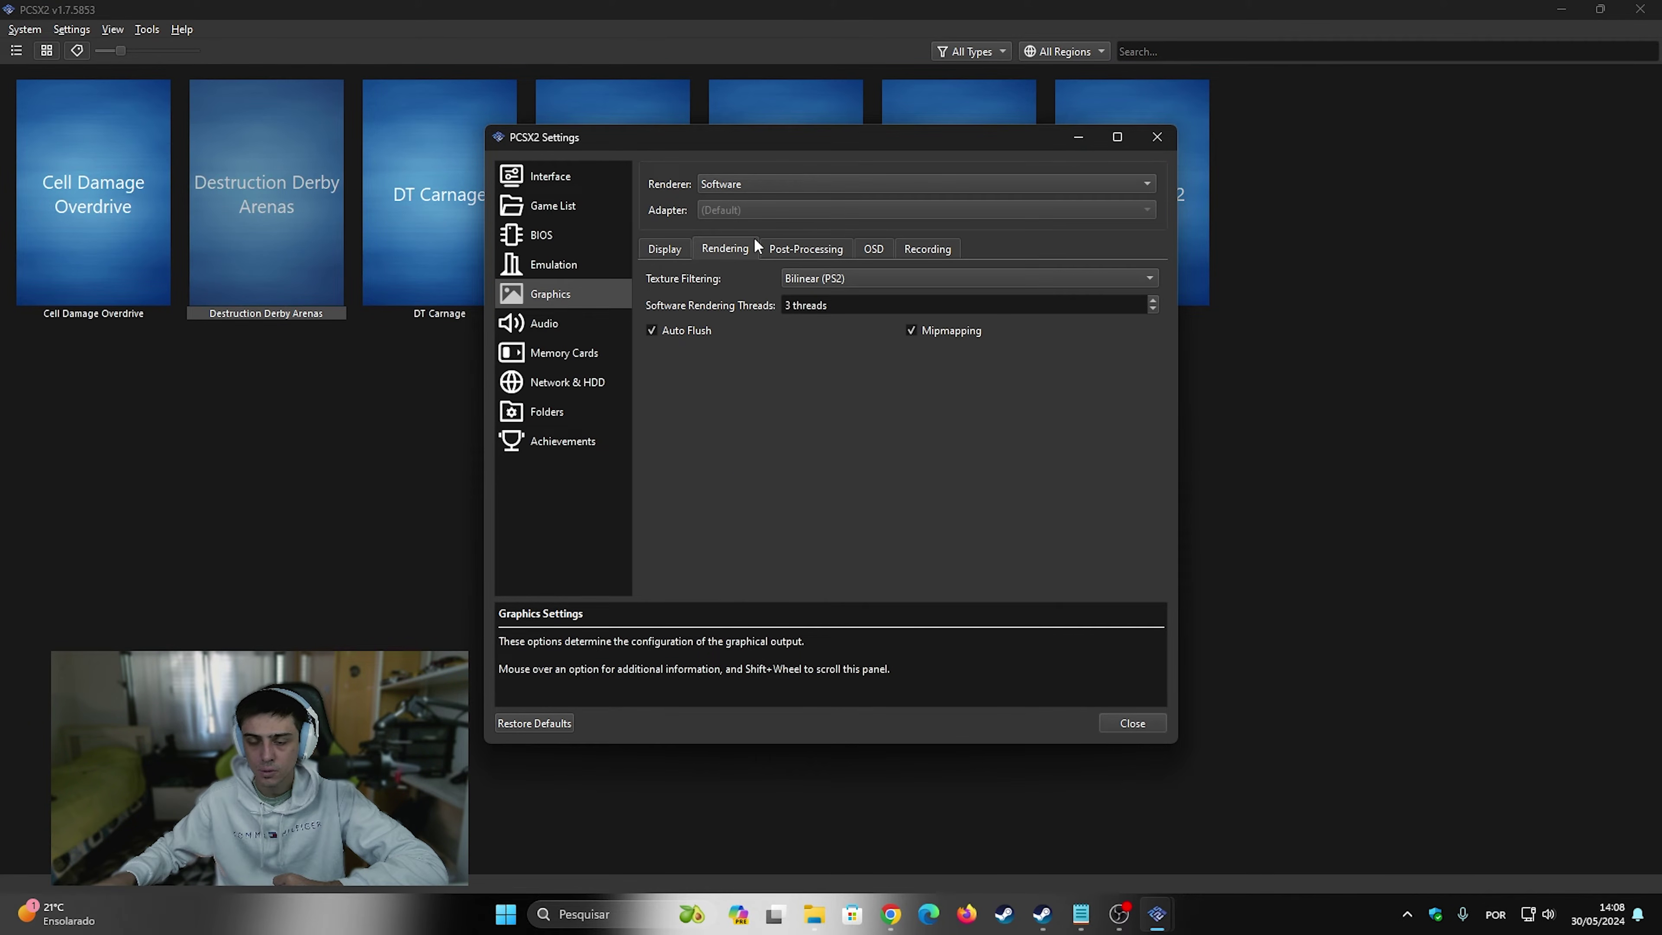
pyautogui.moveTo(784, 340)
pyautogui.moveTo(820, 298)
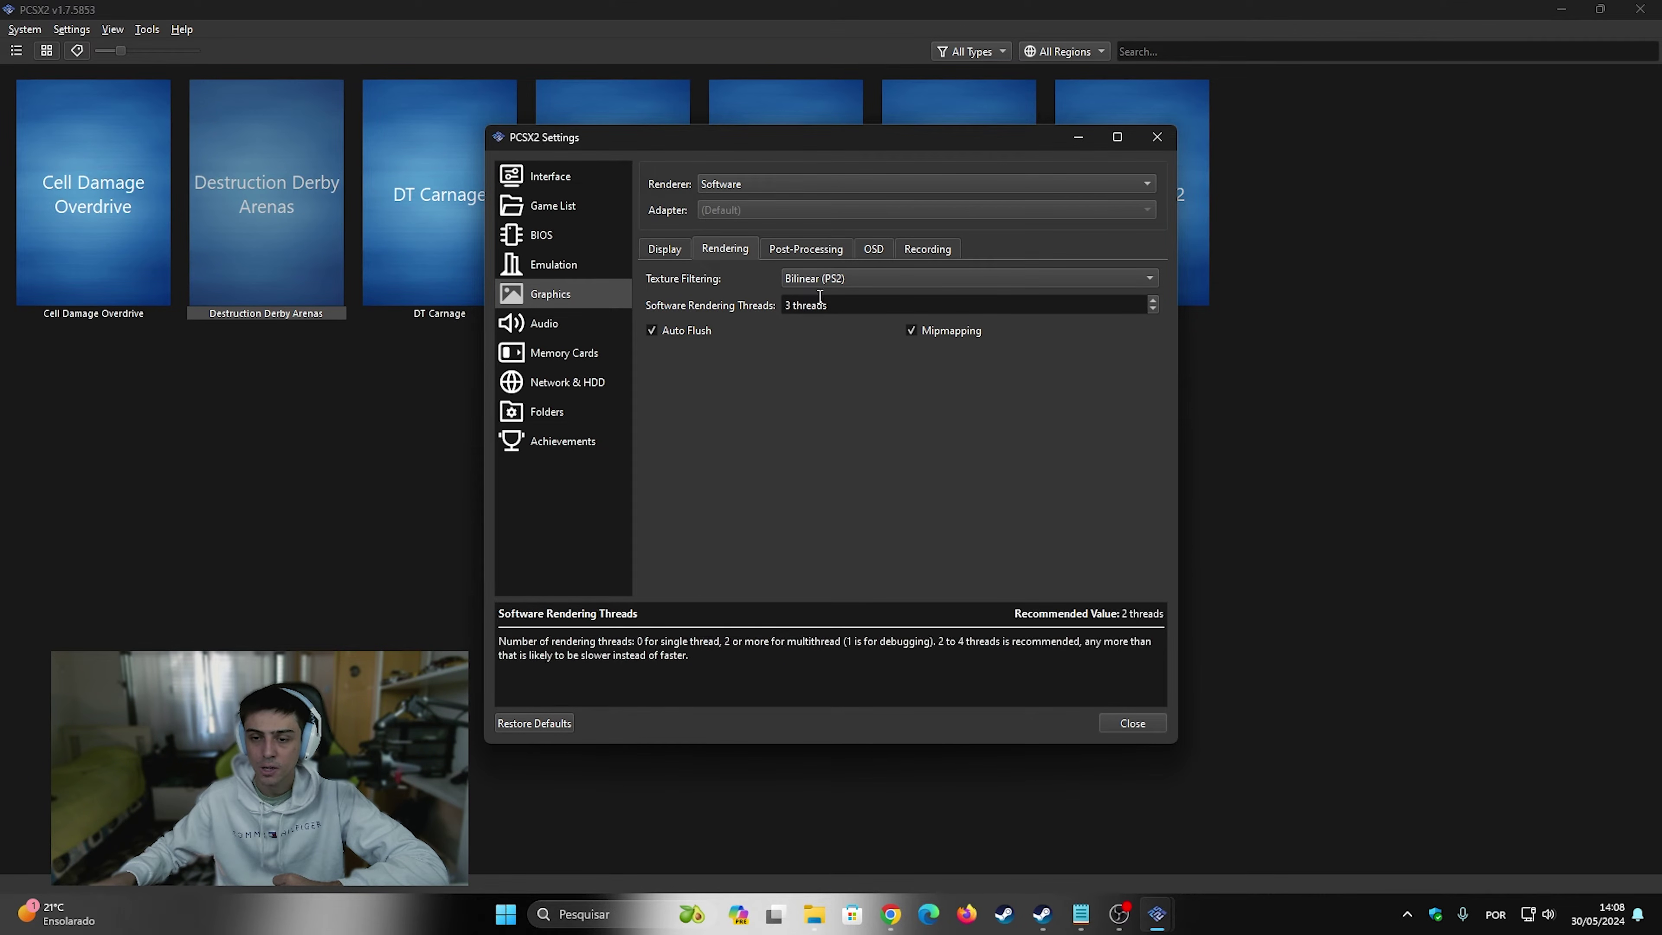
# Step: Close the global graphics settings with Software kept as renderer and launch Hot Wheels - Beat That!
pyautogui.click(753, 187)
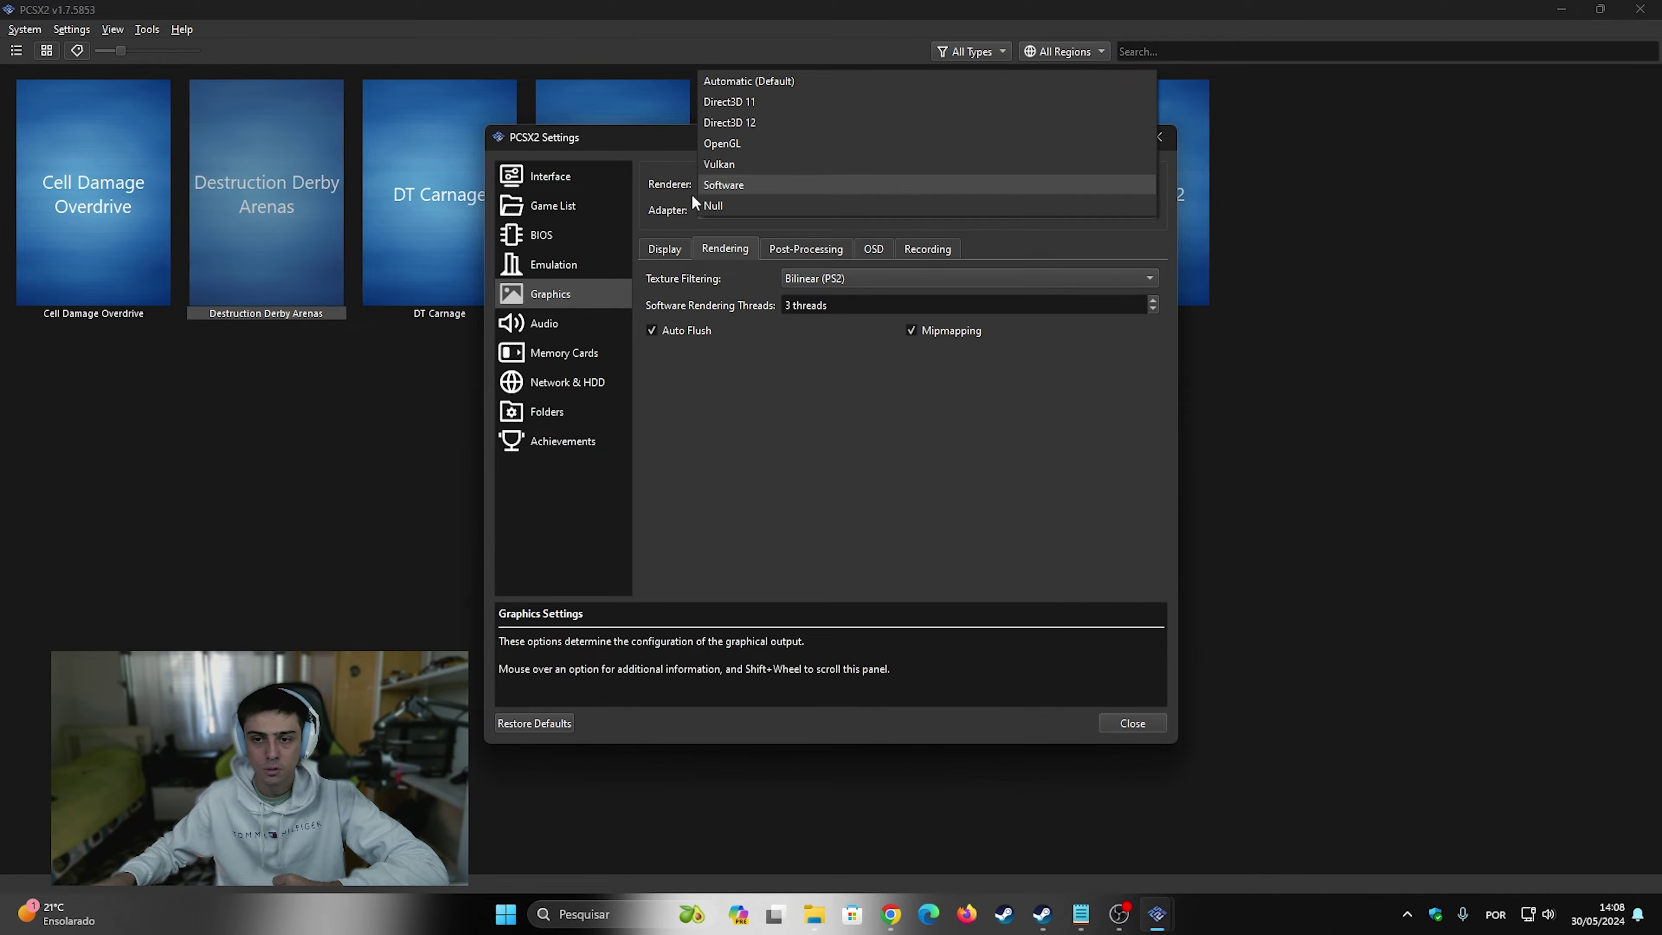
pyautogui.click(744, 185)
pyautogui.click(1157, 723)
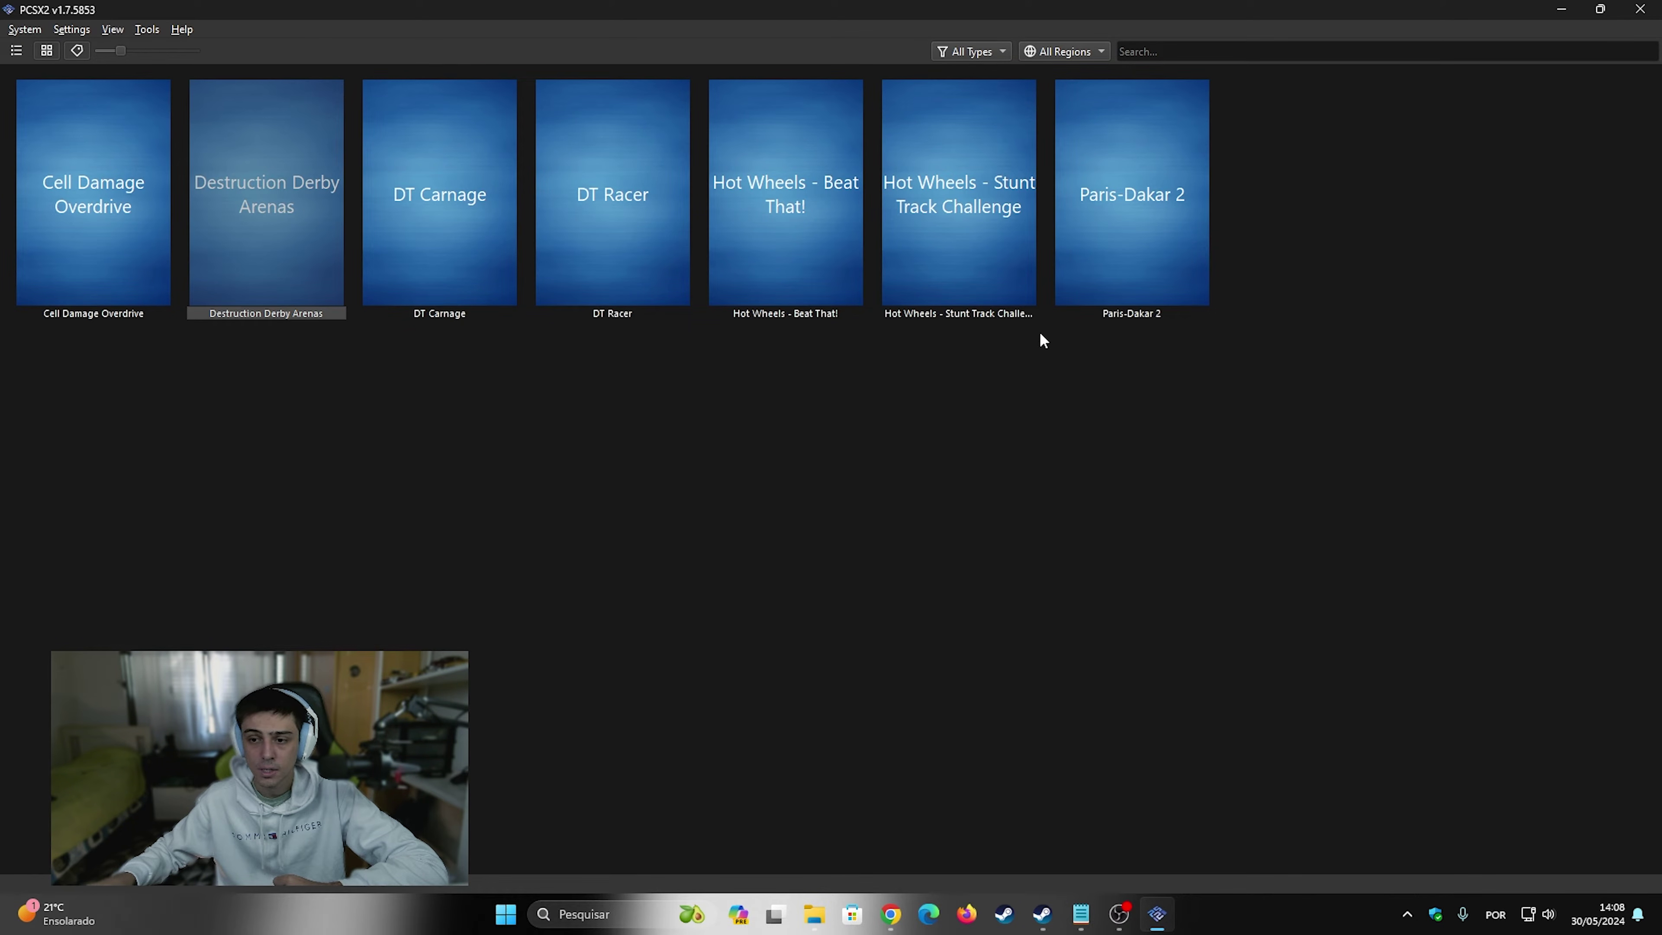
pyautogui.doubleClick(822, 206)
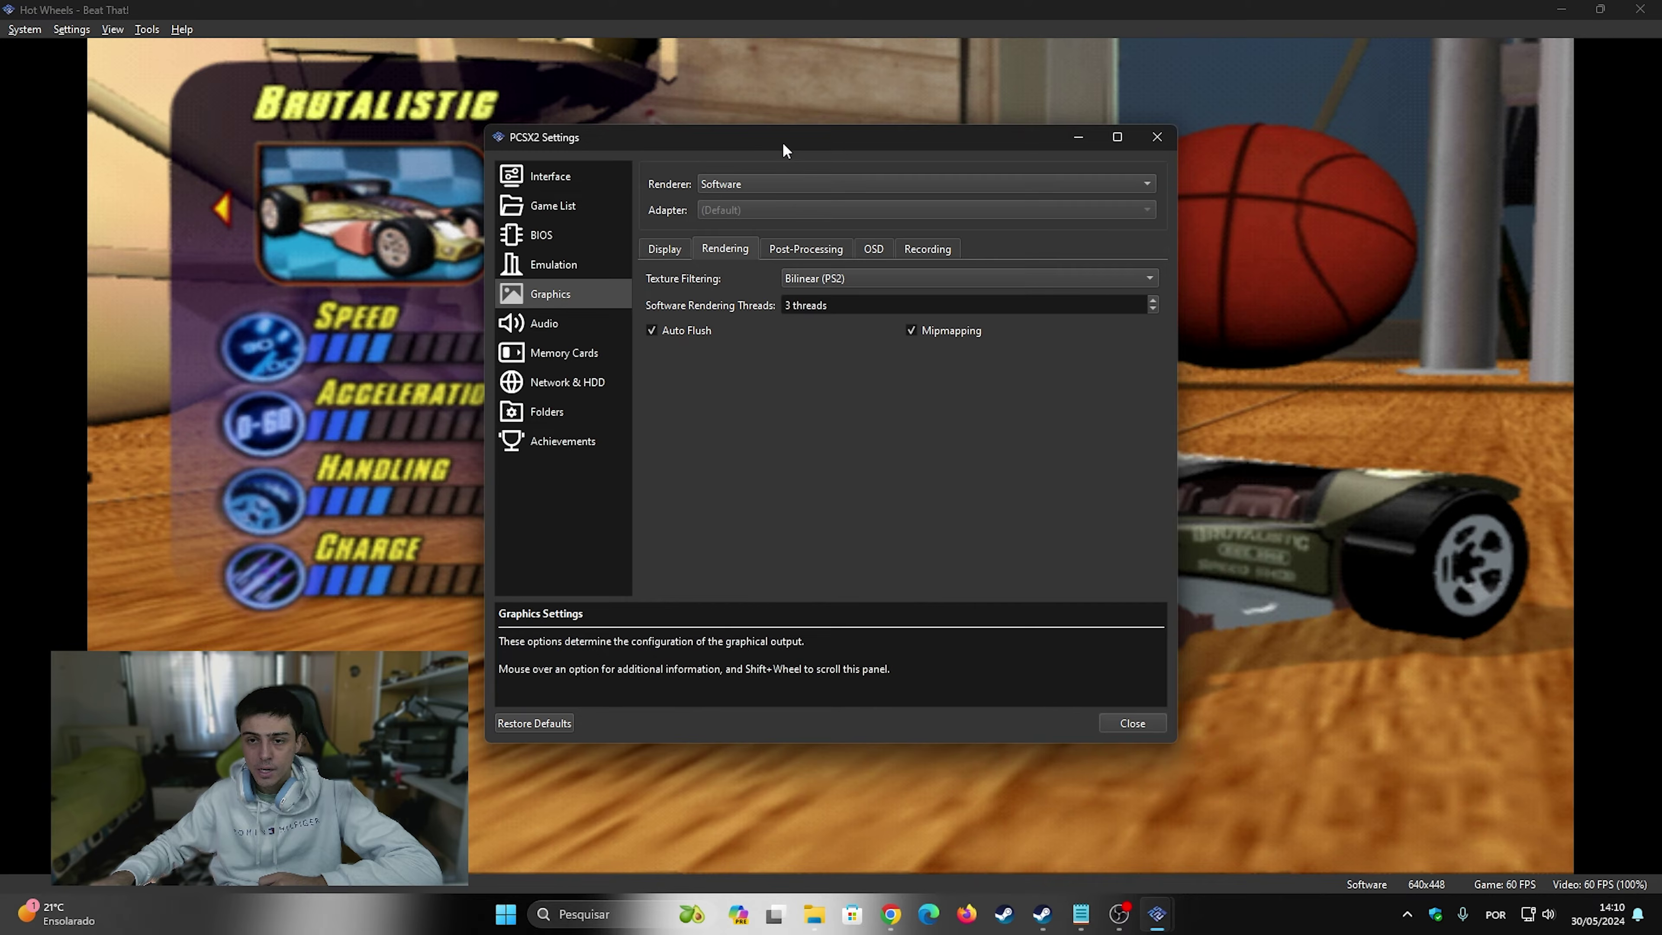
# Step: Switch the renderer to OpenGL while the game runs and bring the game view forward to inspect the image
pyautogui.moveTo(783, 148); pyautogui.dragTo(1242, 105)
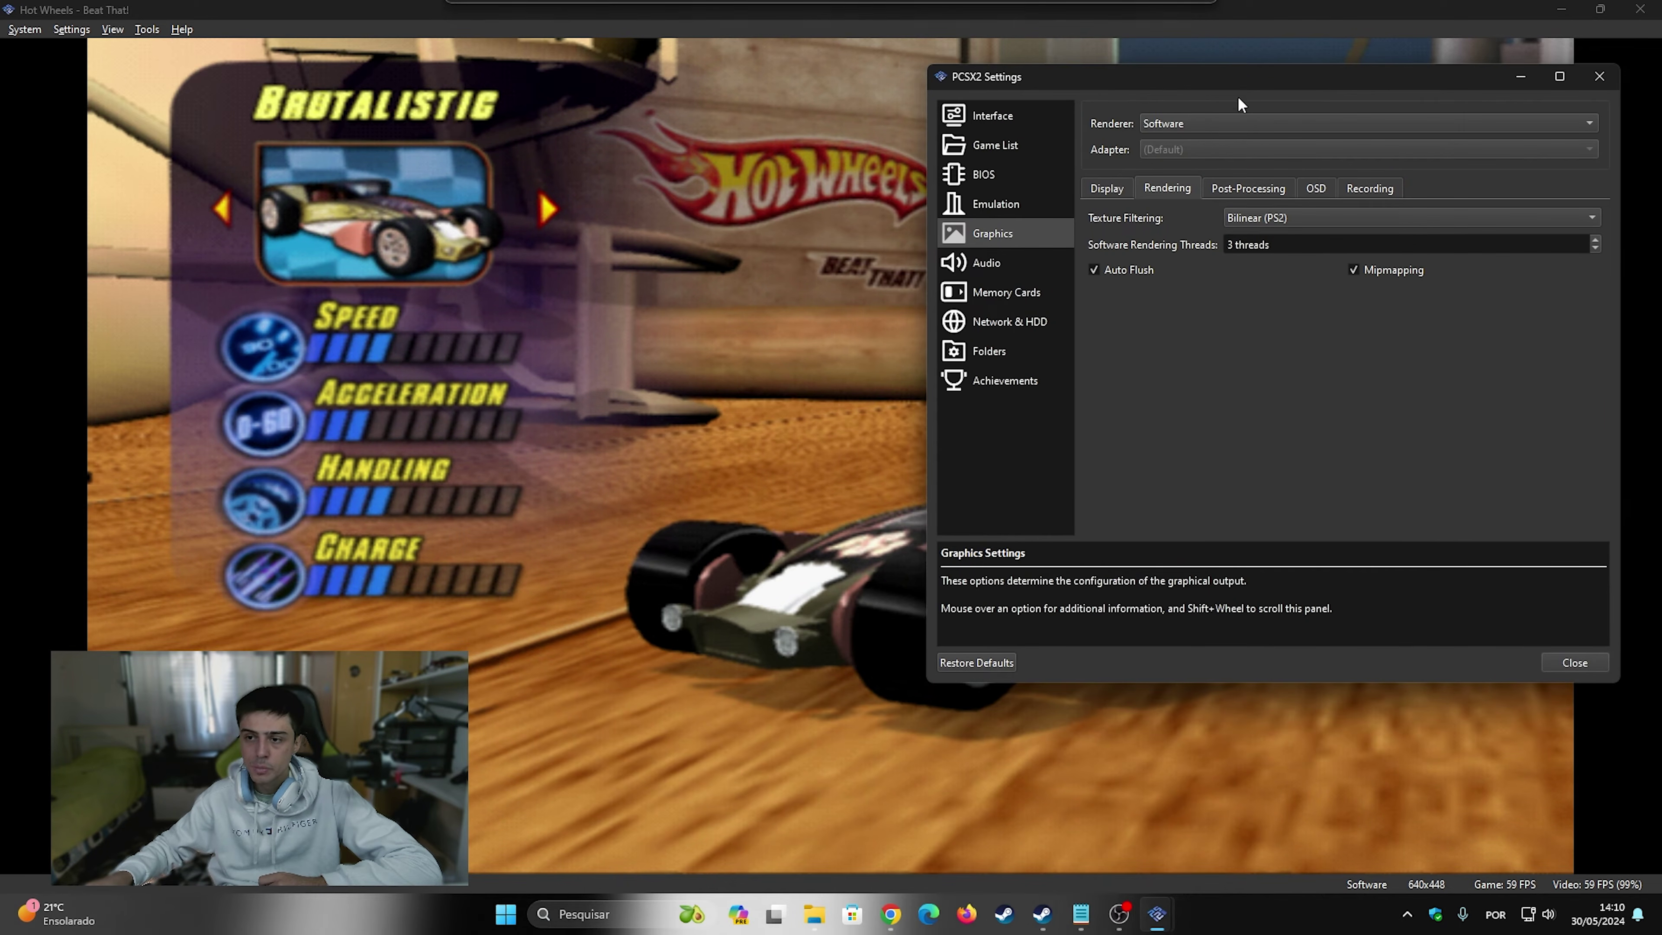
pyautogui.click(1218, 128)
pyautogui.click(1209, 88)
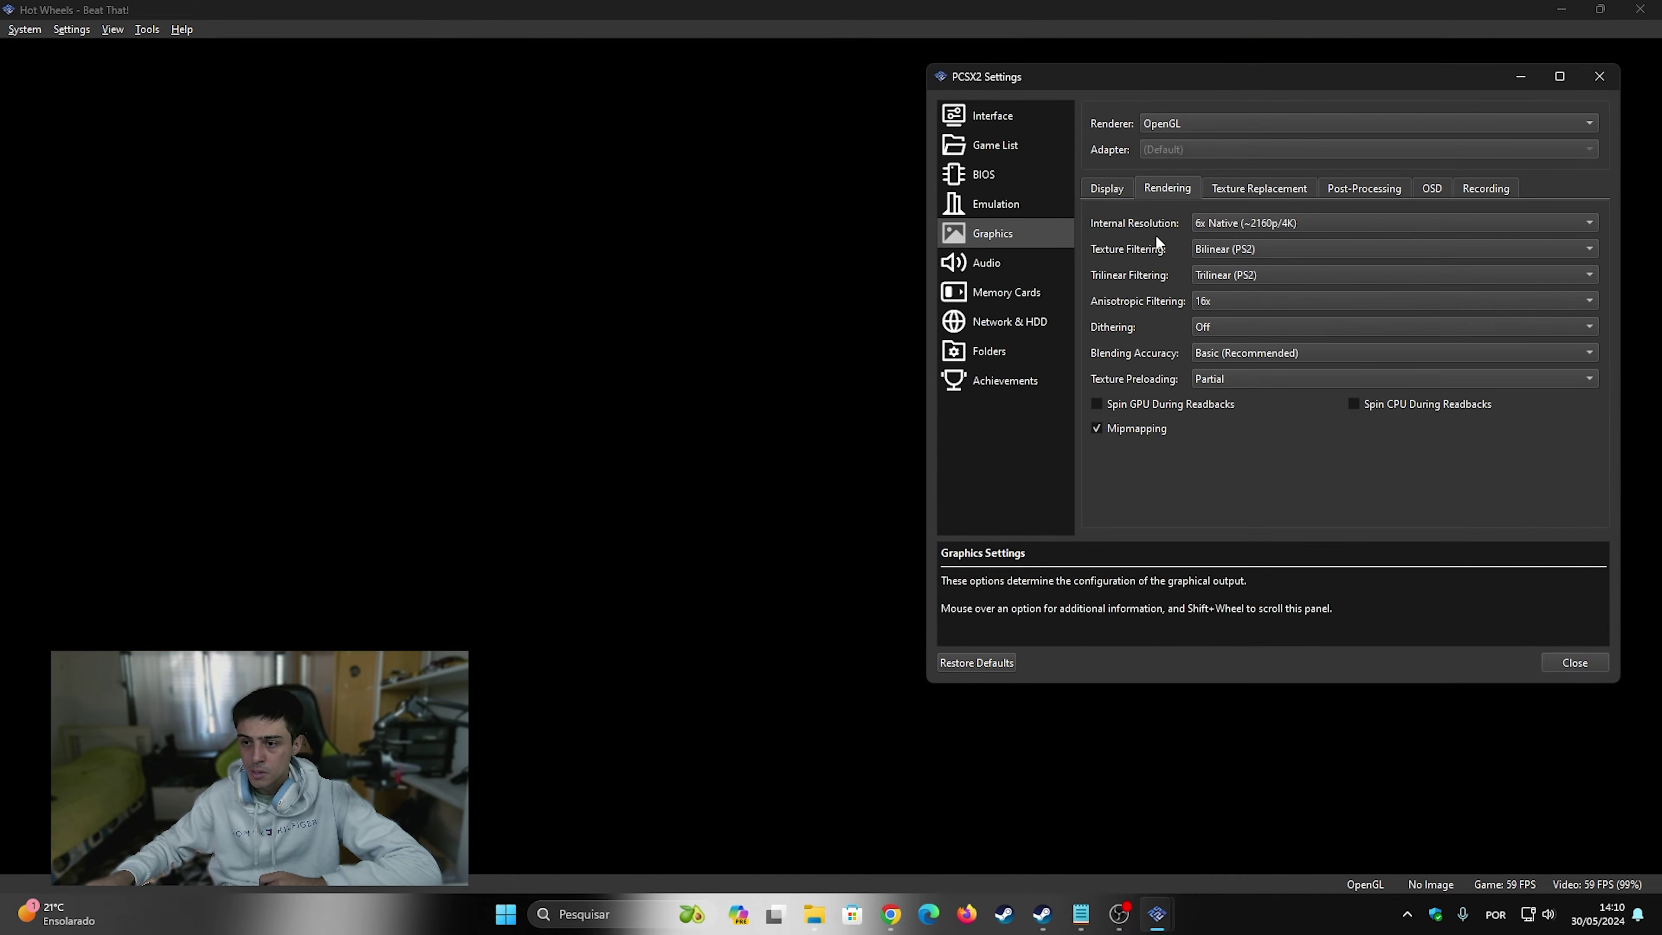
pyautogui.press('Escape')
pyautogui.moveTo(948, 933); pyautogui.dragTo(1021, 352)
pyautogui.click(662, 411)
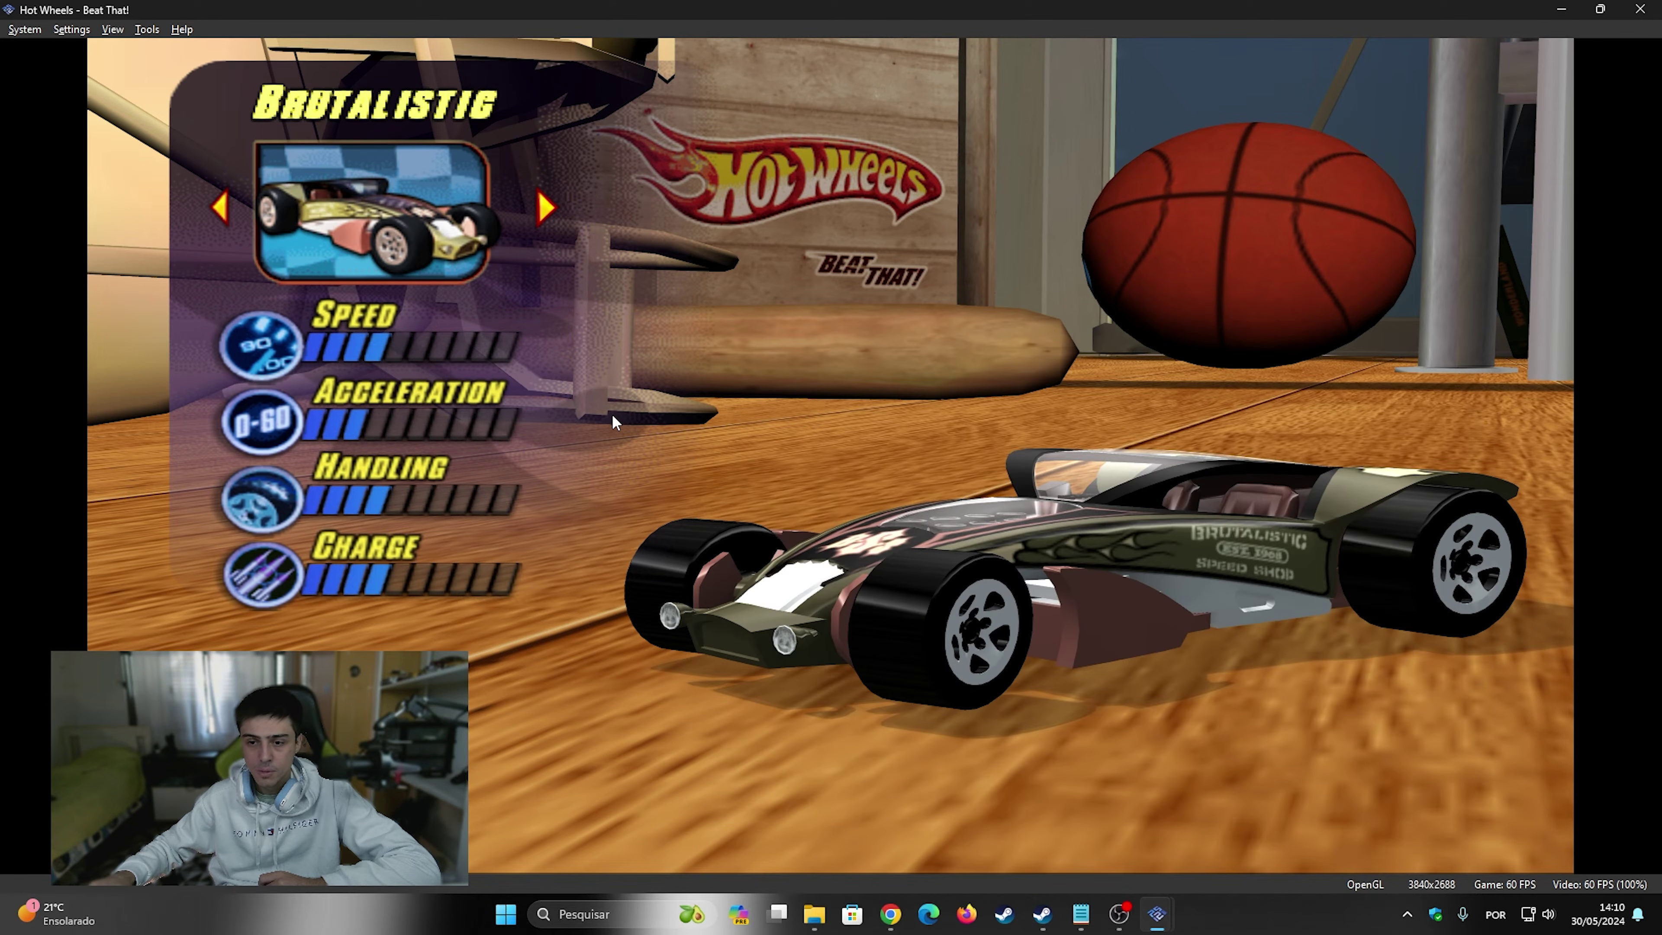
# Step: Return to the graphics settings and set the renderer to Direct3D 12
pyautogui.moveTo(1156, 914)
pyautogui.click(1236, 821)
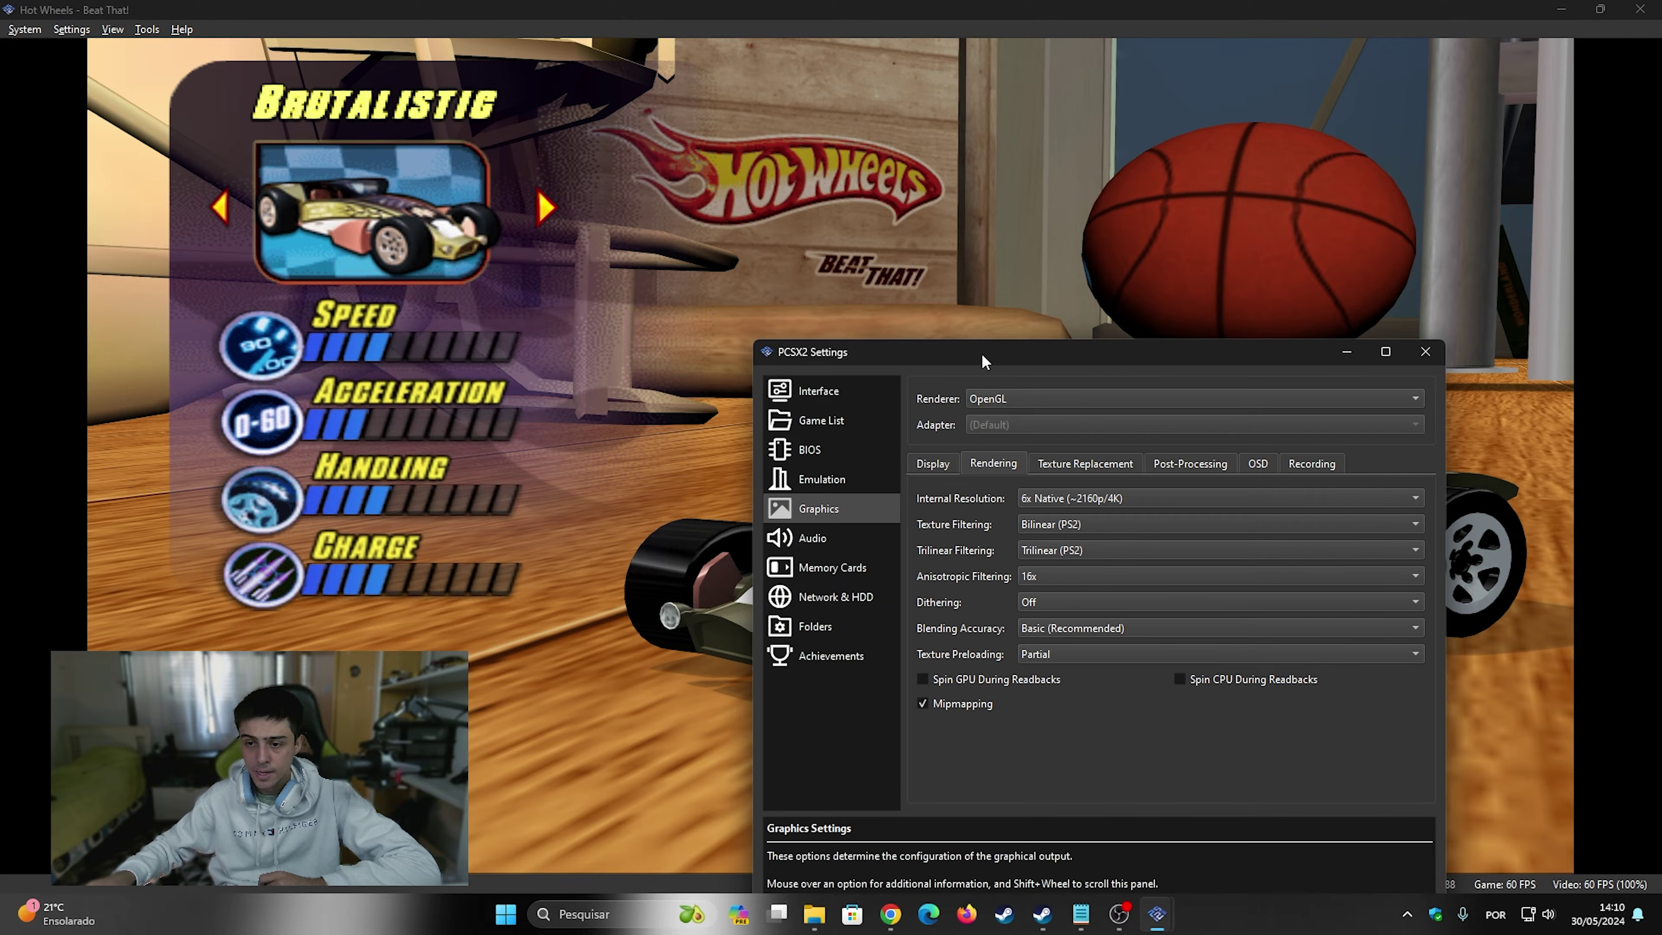
pyautogui.moveTo(982, 353); pyautogui.dragTo(909, 245)
pyautogui.click(971, 282)
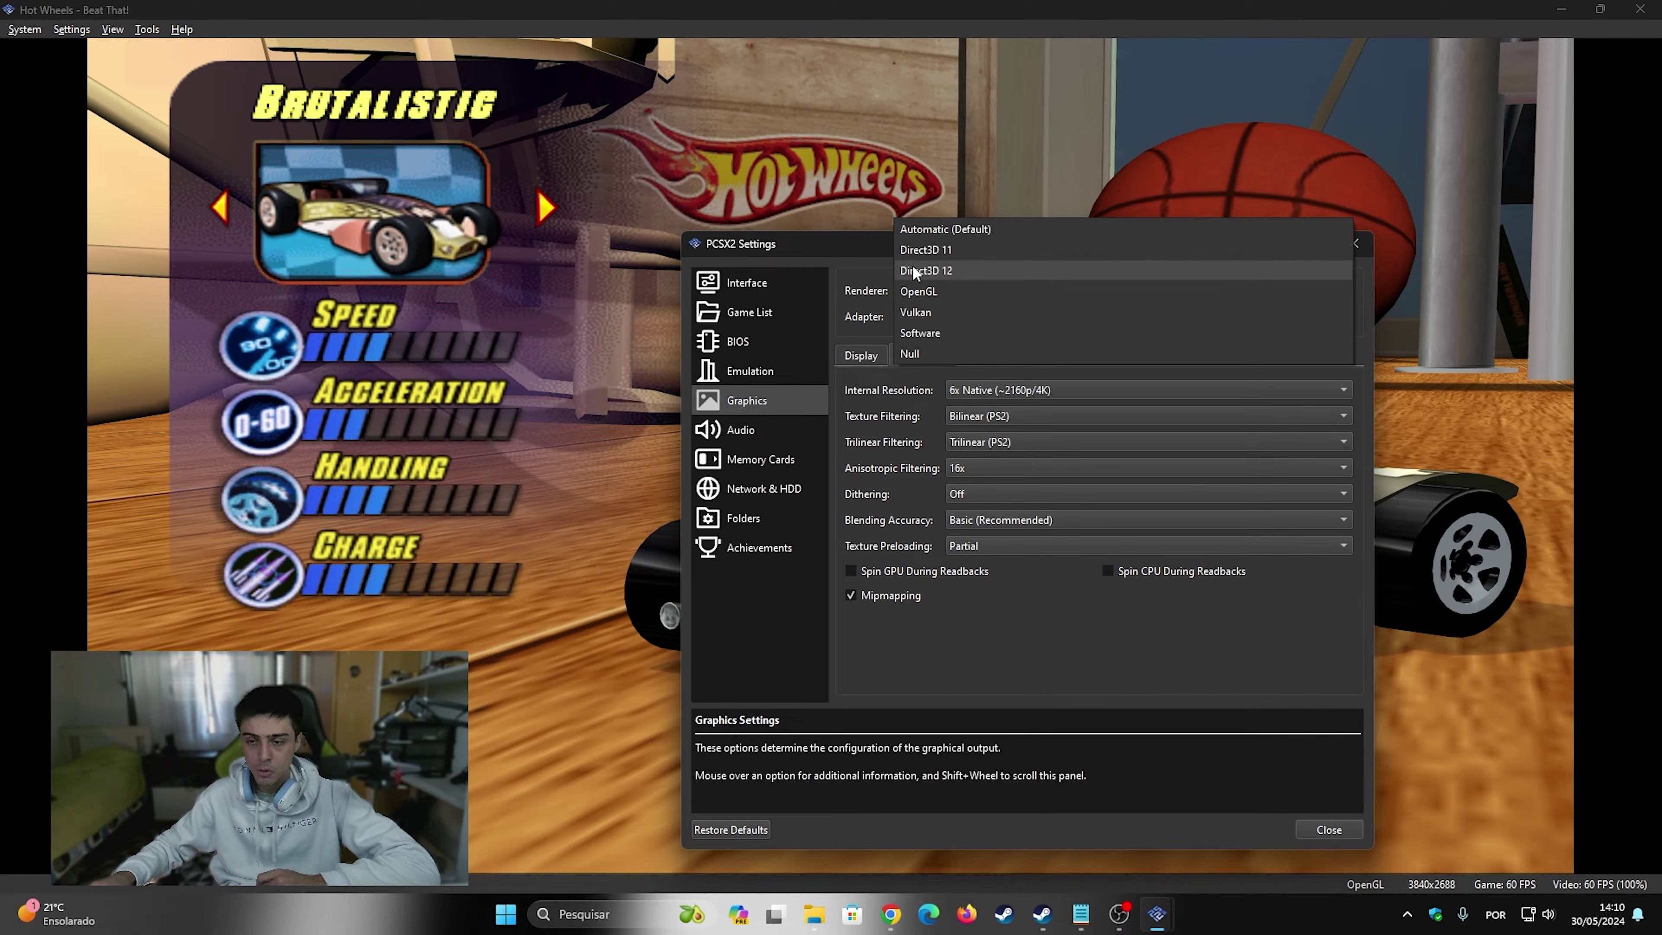
pyautogui.click(964, 271)
pyautogui.moveTo(939, 241); pyautogui.dragTo(924, 132)
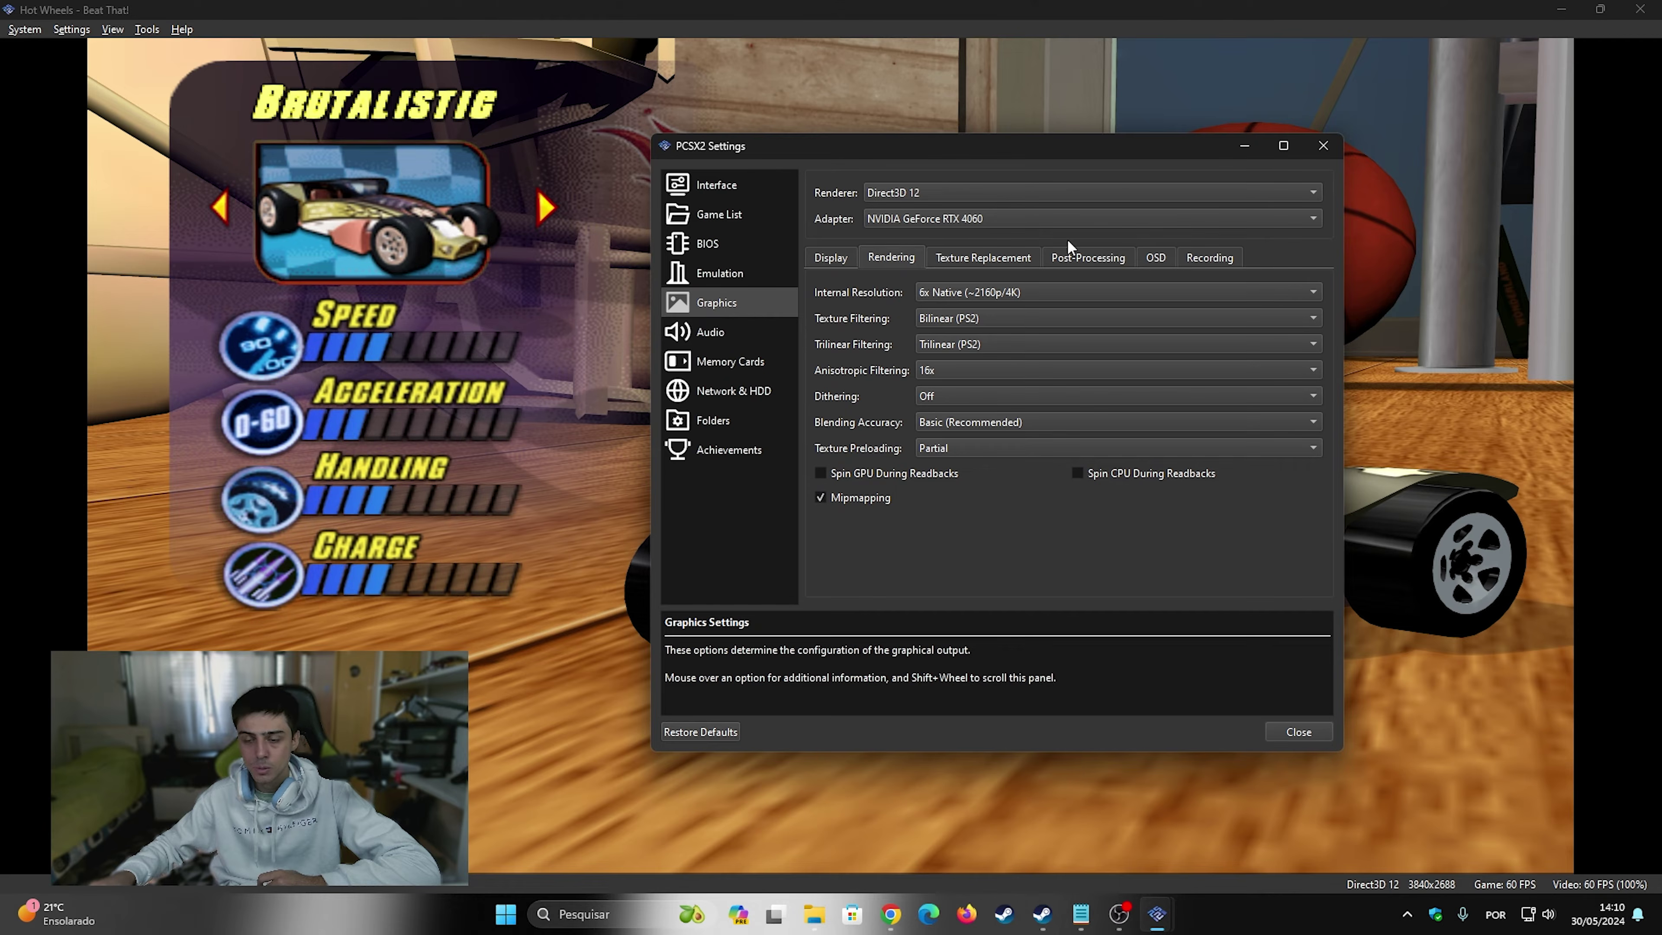
# Step: View the available fullscreen modes in the global display settings, keeping Borderless Fullscreen
pyautogui.click(829, 265)
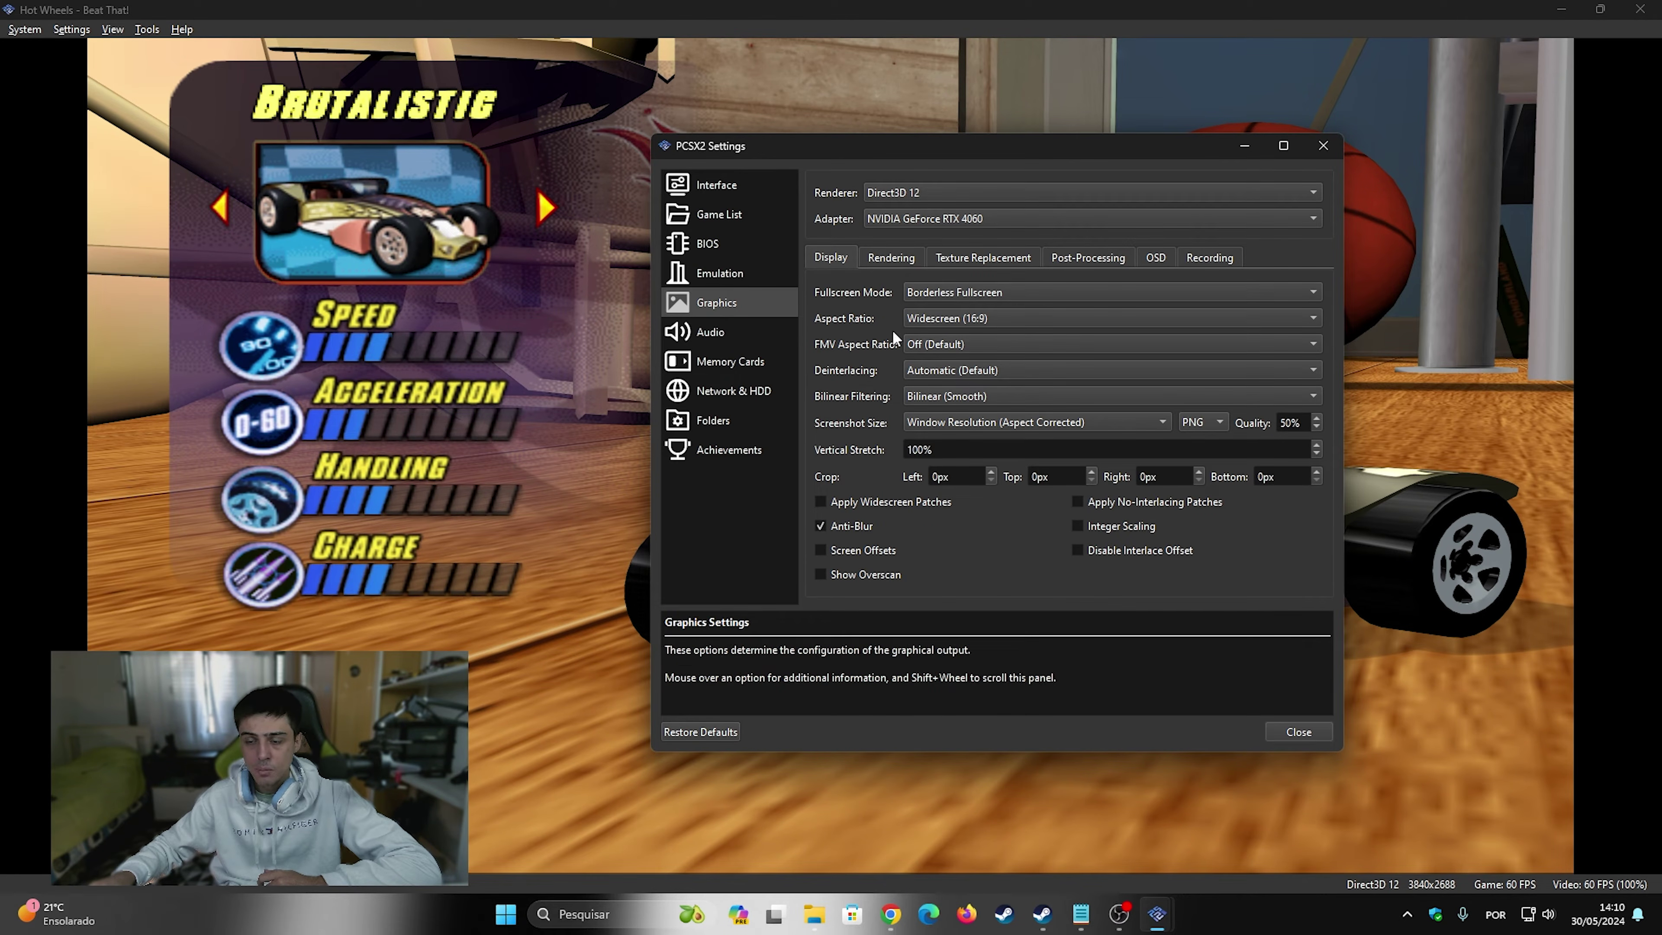
pyautogui.click(970, 289)
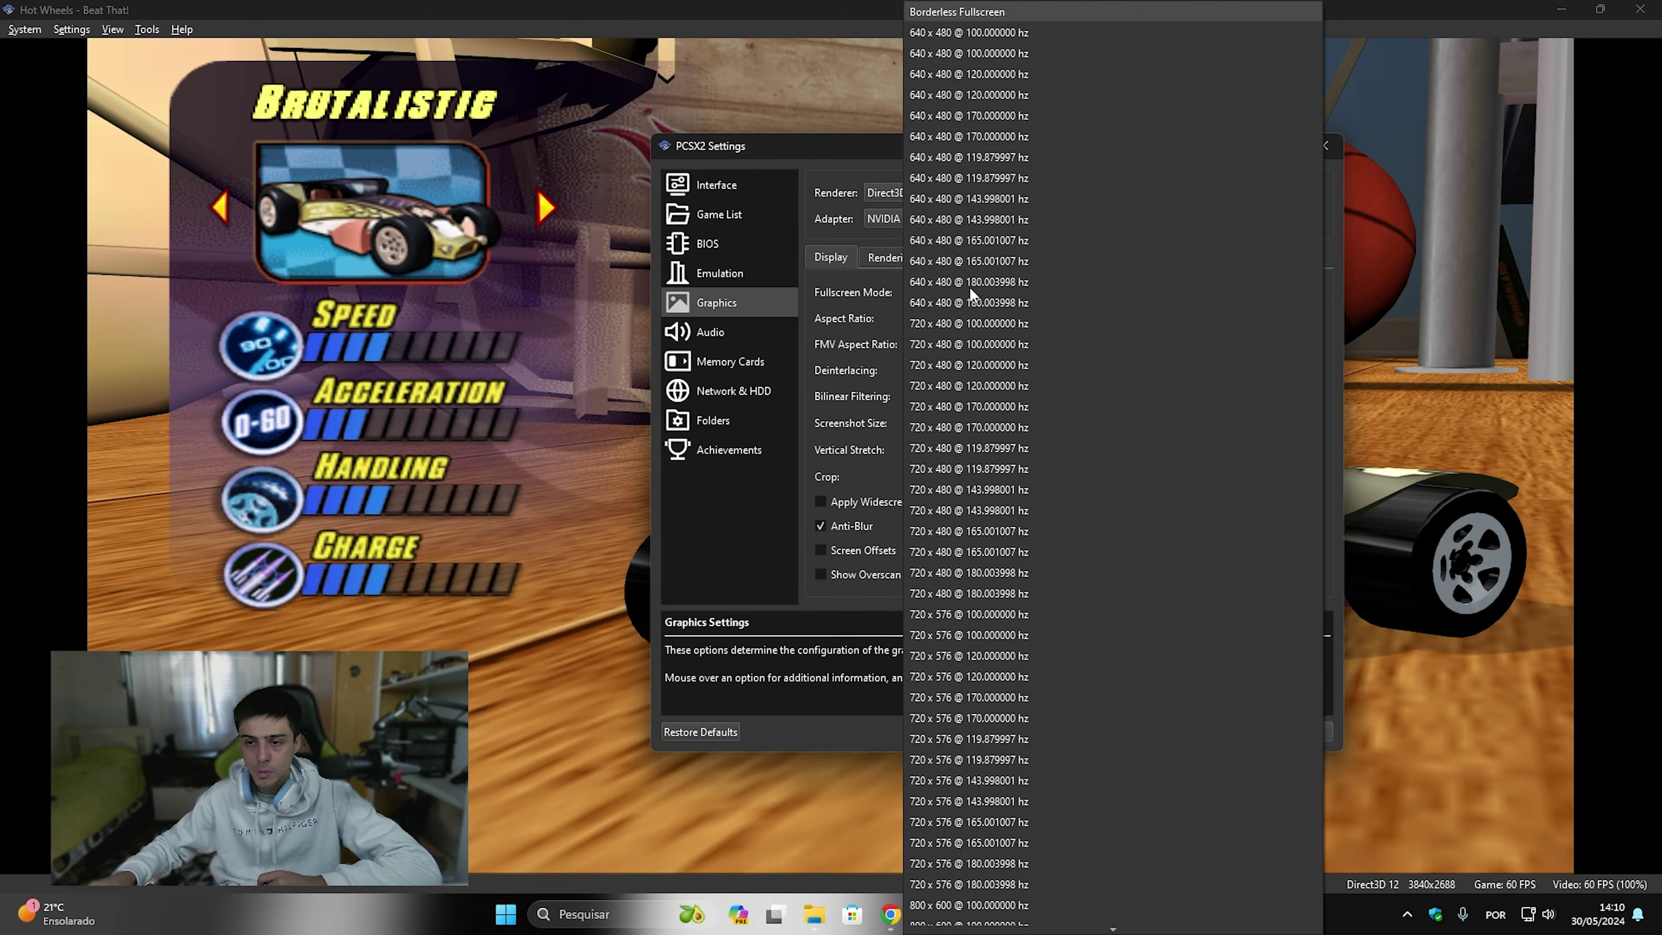
pyautogui.click(863, 325)
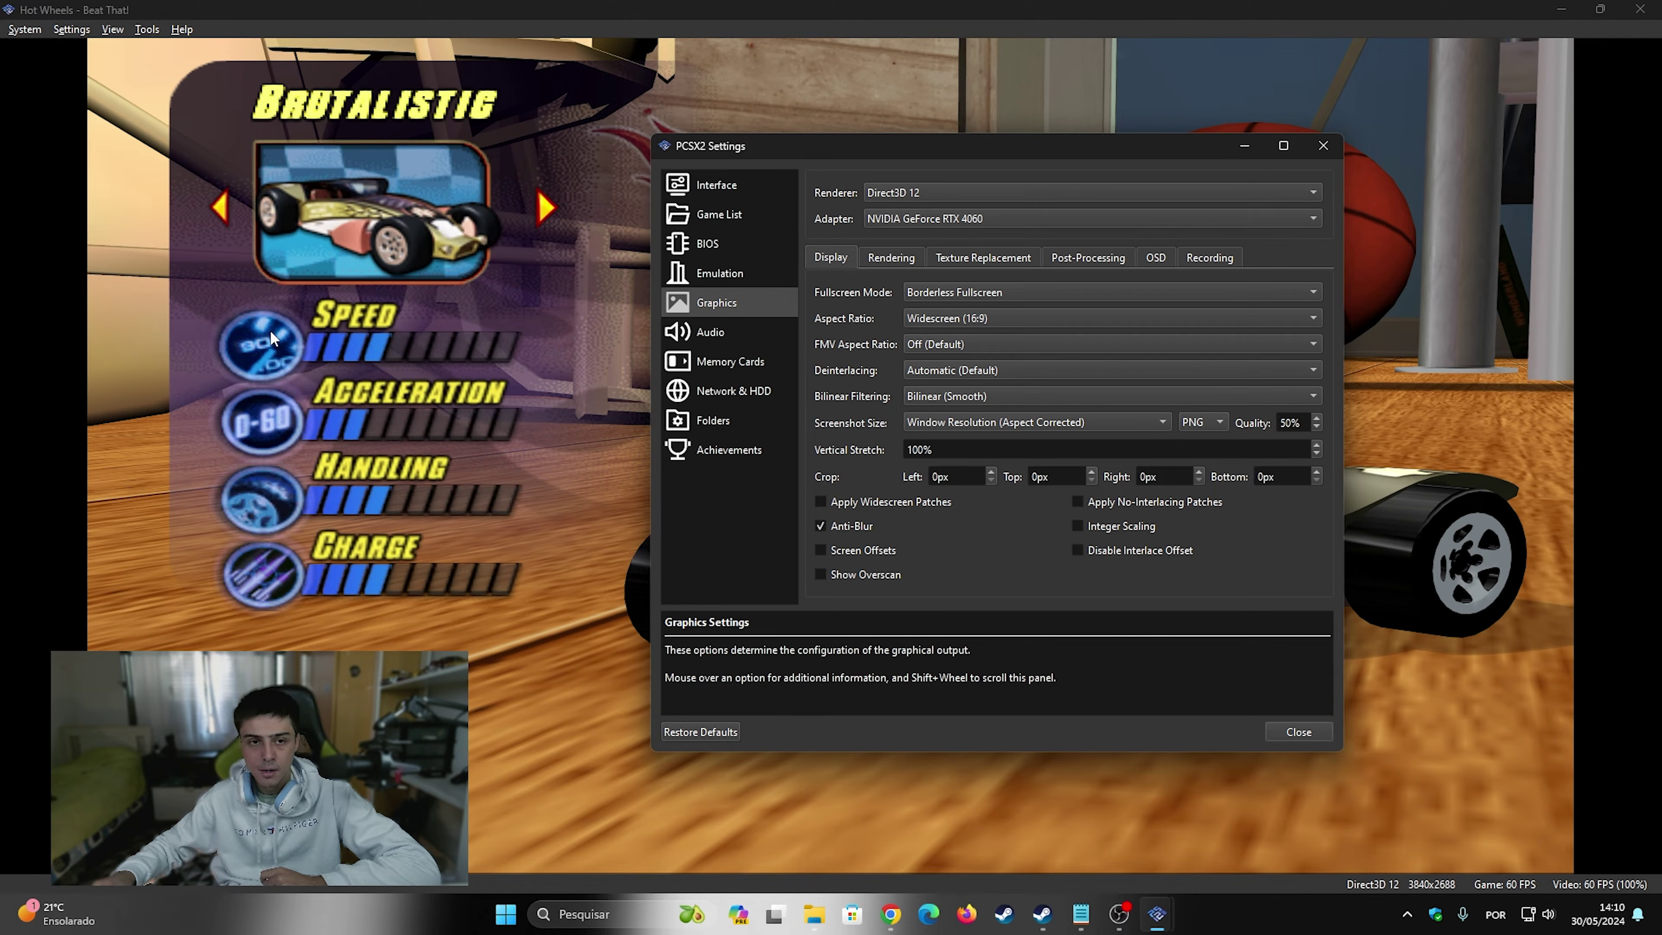
# Step: Set the aspect ratio to Auto Standard (4:3 Interlaced / 3:2 Progressive)
pyautogui.click(951, 320)
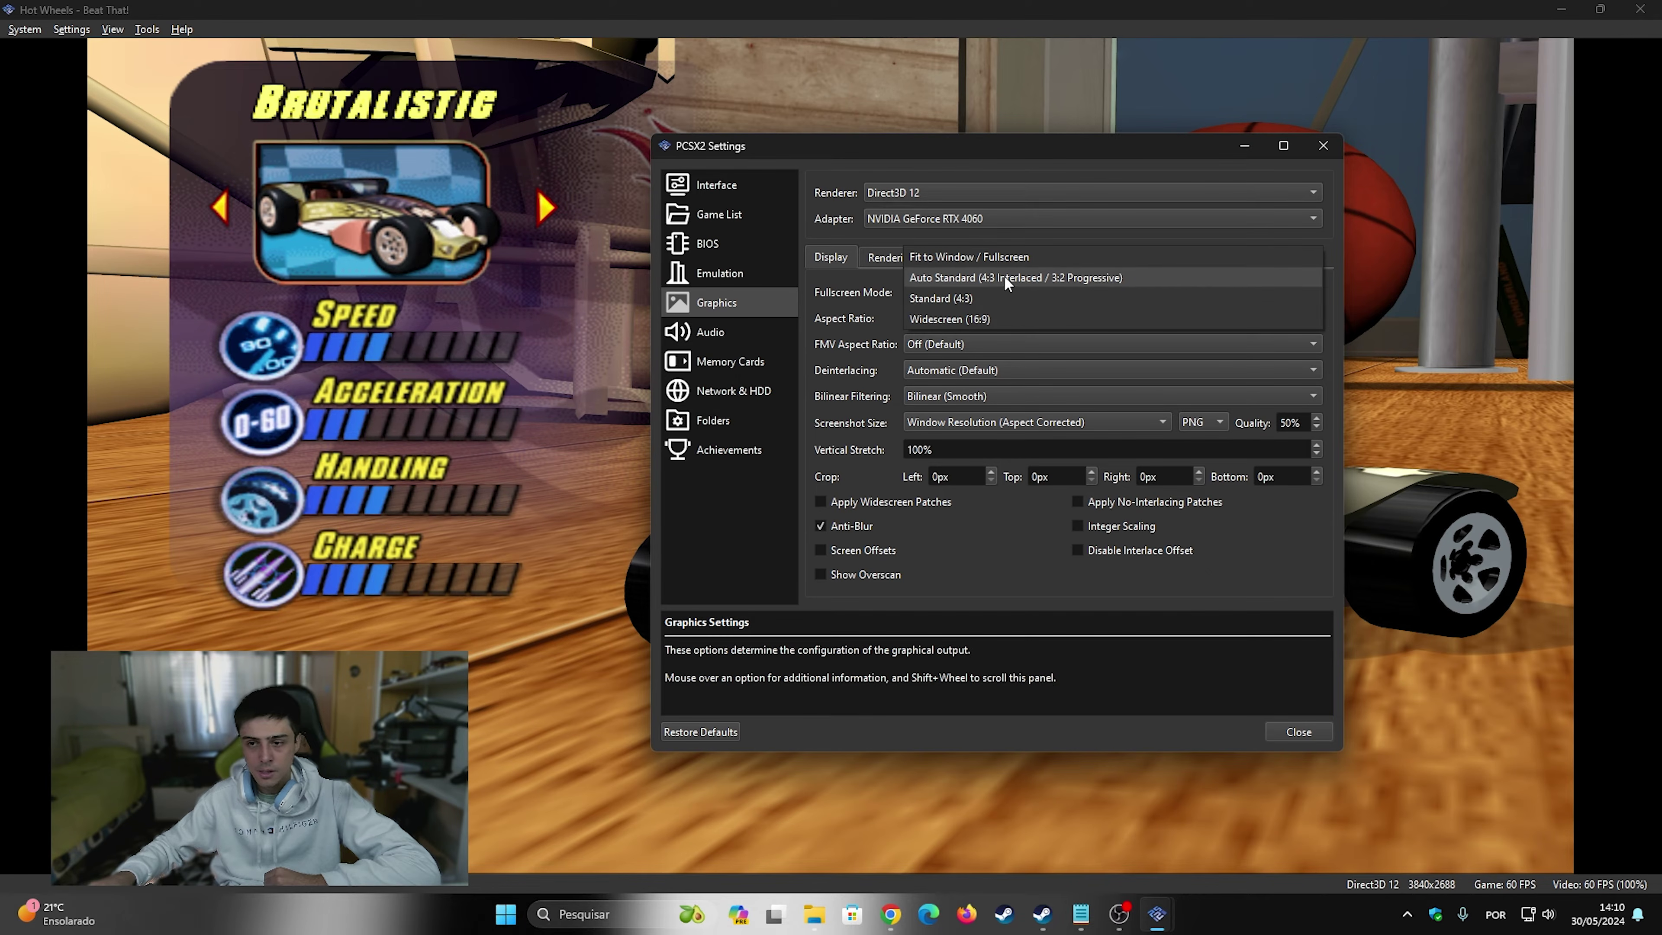
pyautogui.click(982, 277)
pyautogui.click(991, 318)
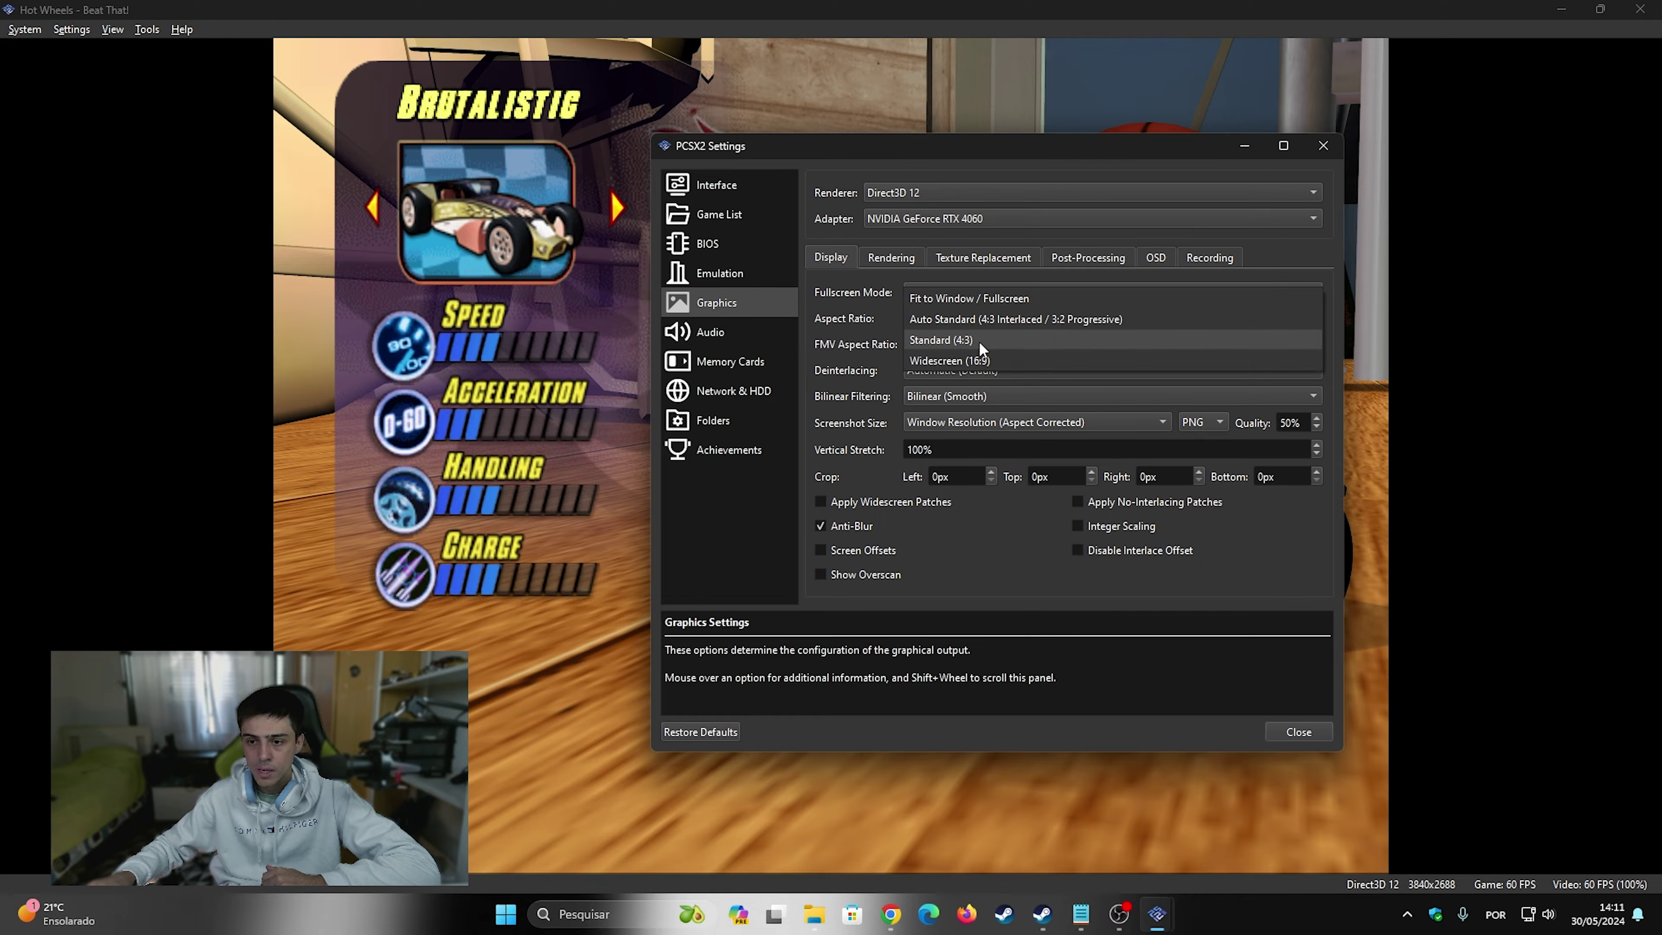
pyautogui.click(1041, 319)
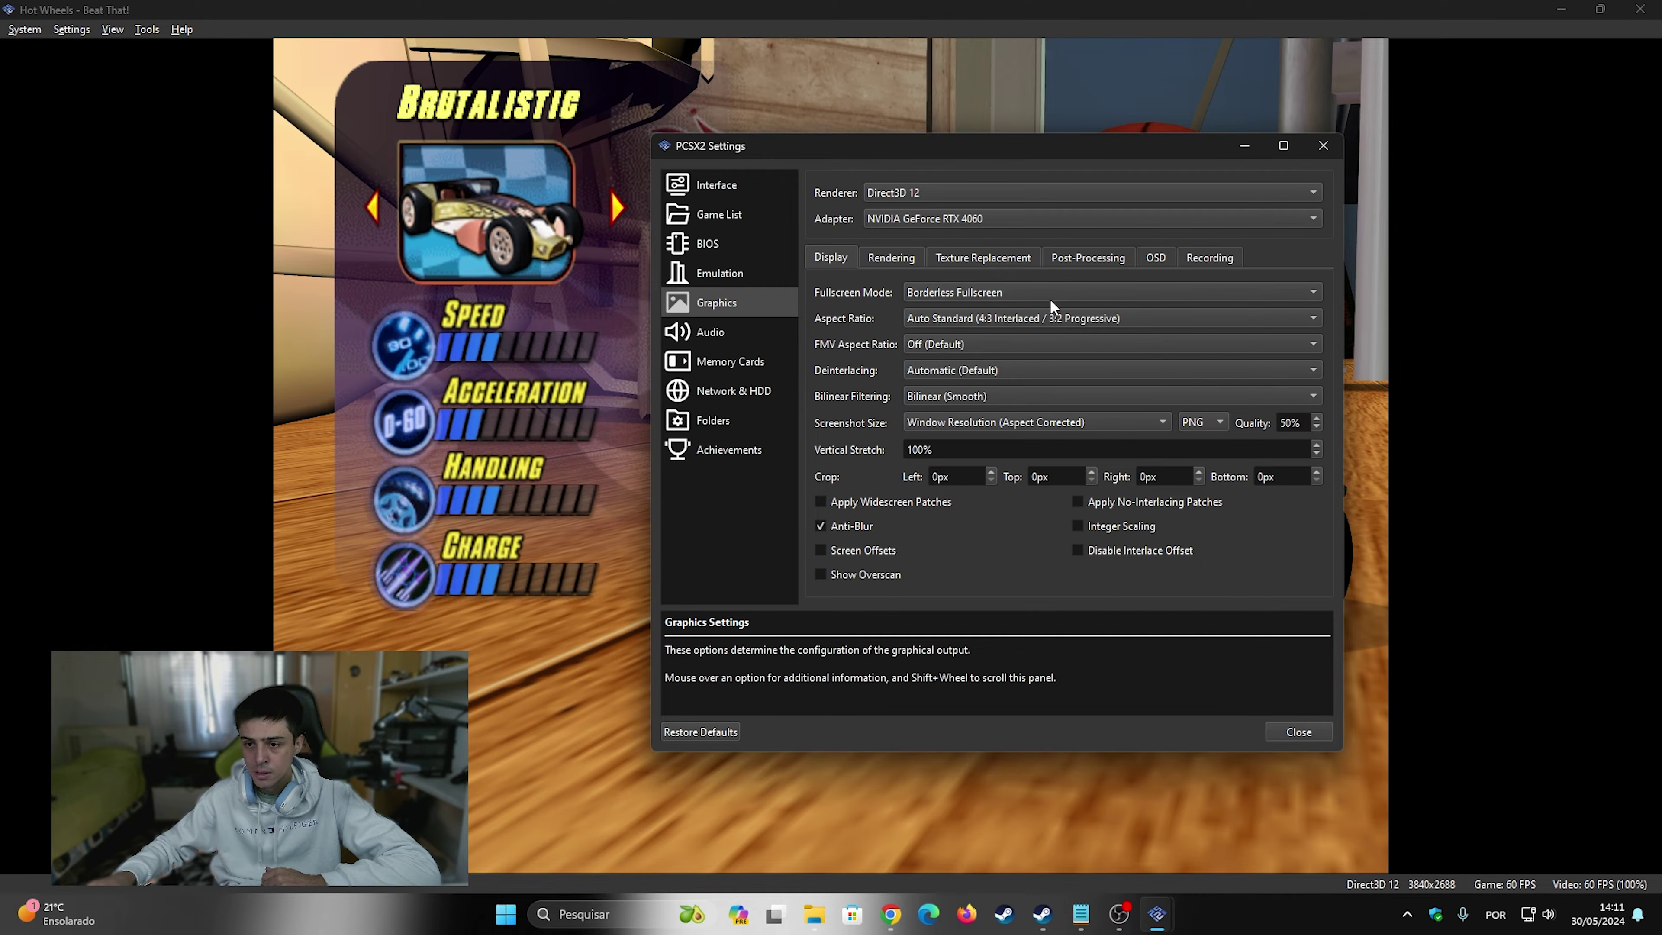
pyautogui.click(968, 316)
pyautogui.click(940, 317)
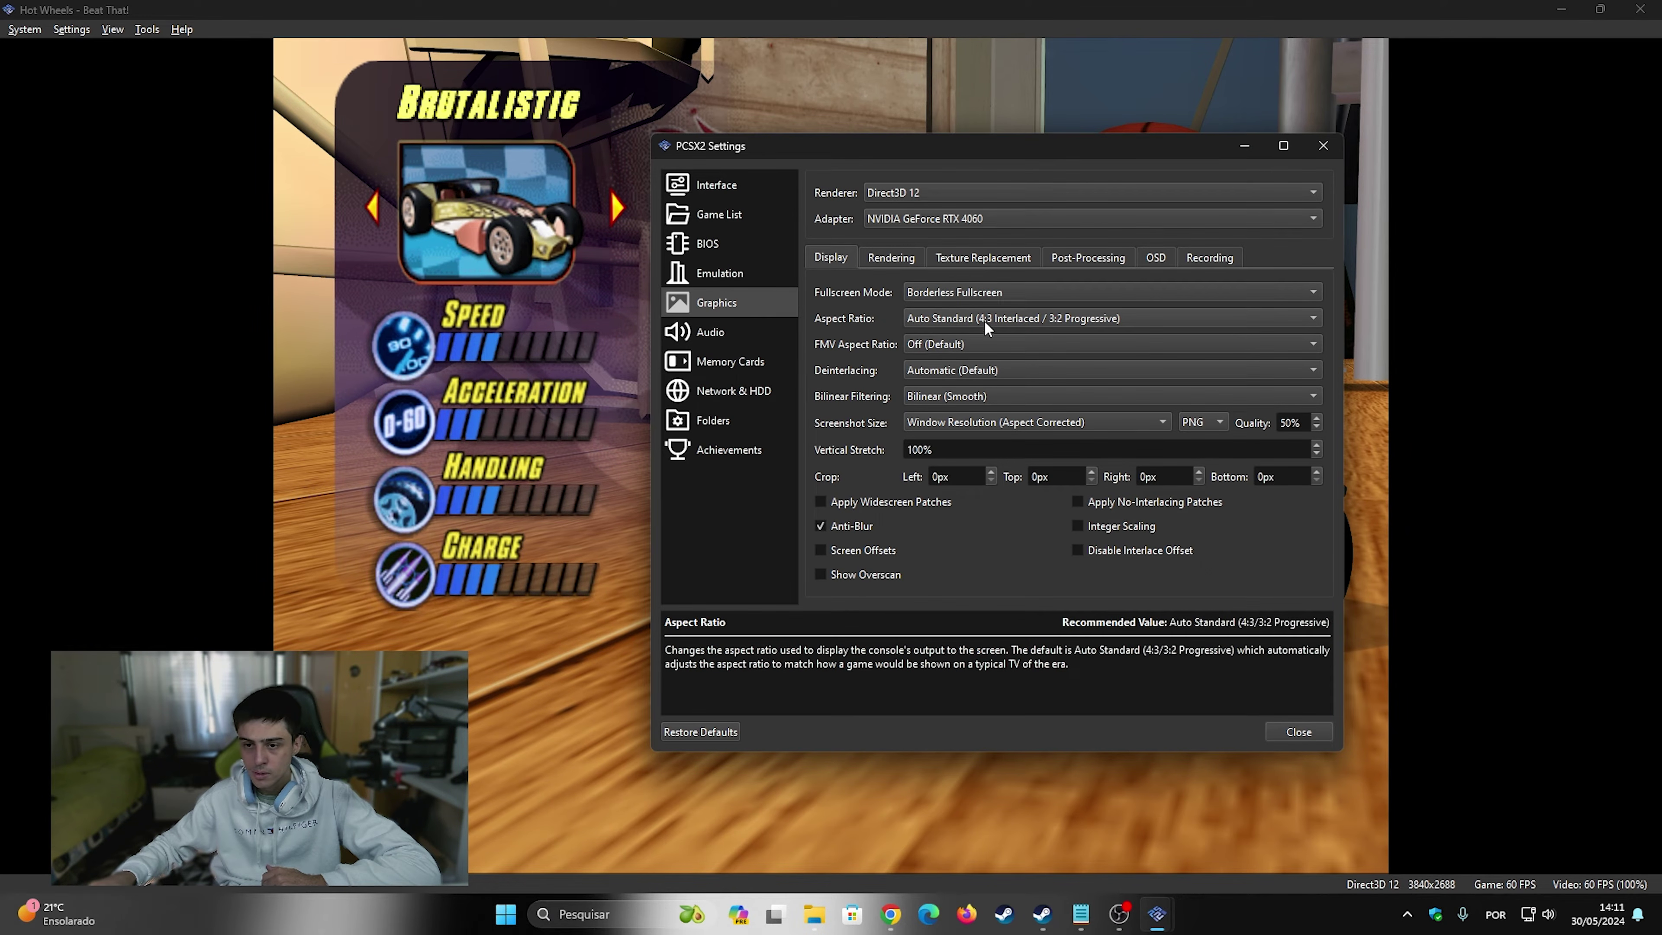
# Step: Keep the FMV aspect ratio at Off (Default), and try Adaptive (Bottom Field First) deinterlacing before restoring Automatic (Default)
pyautogui.click(956, 342)
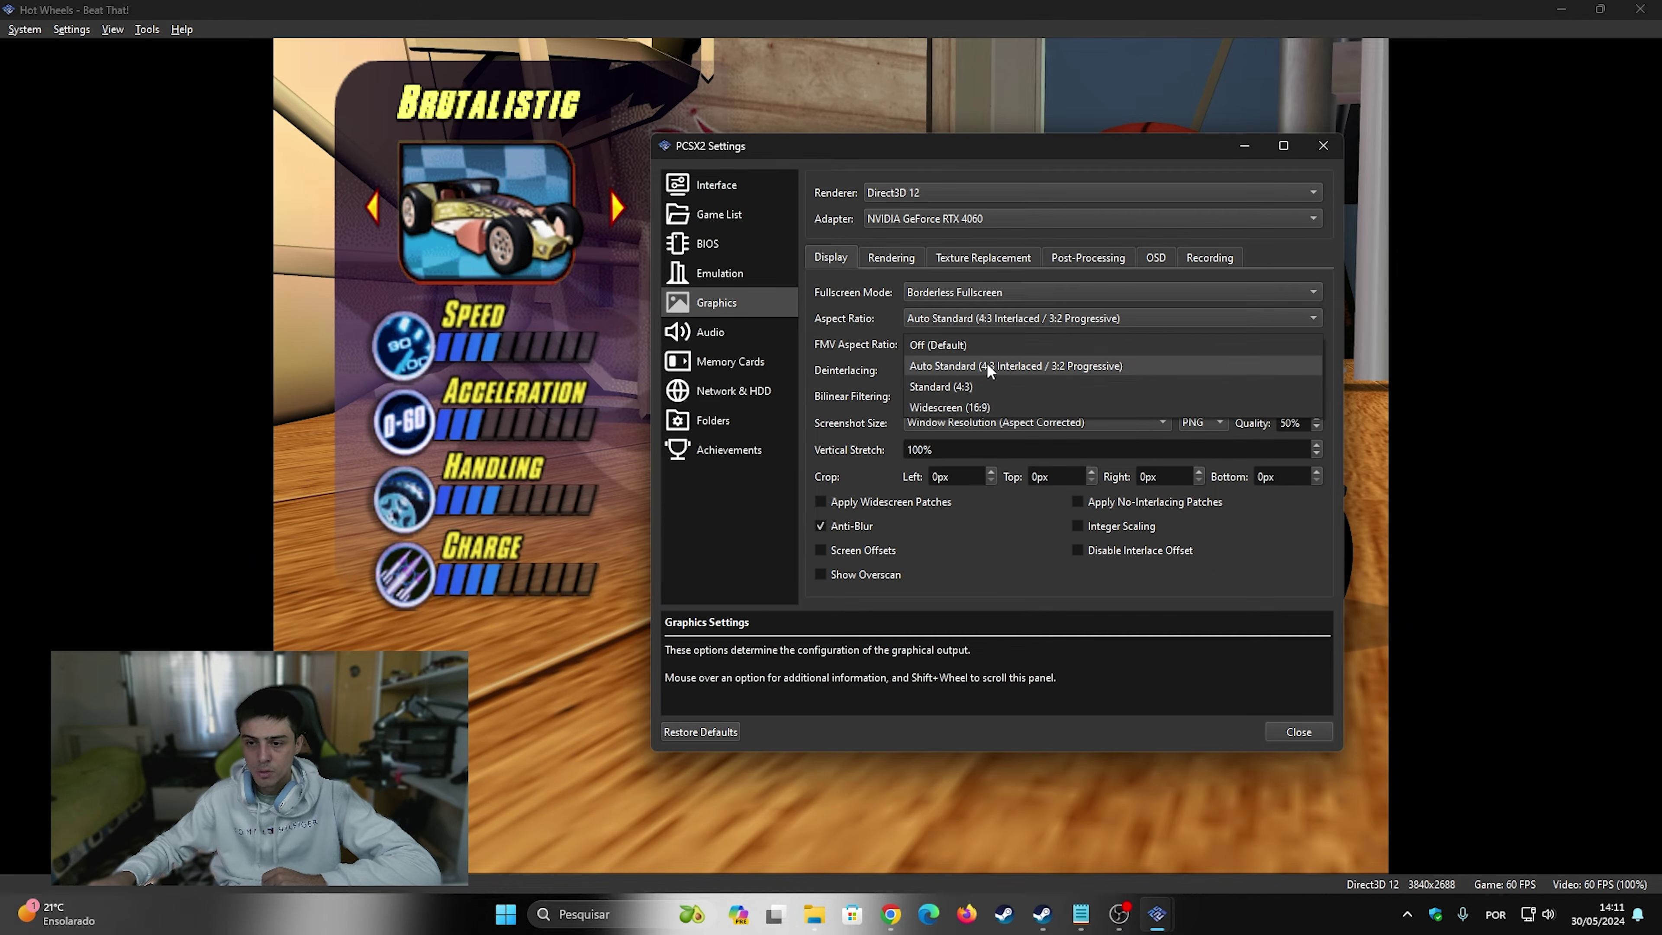
pyautogui.click(970, 345)
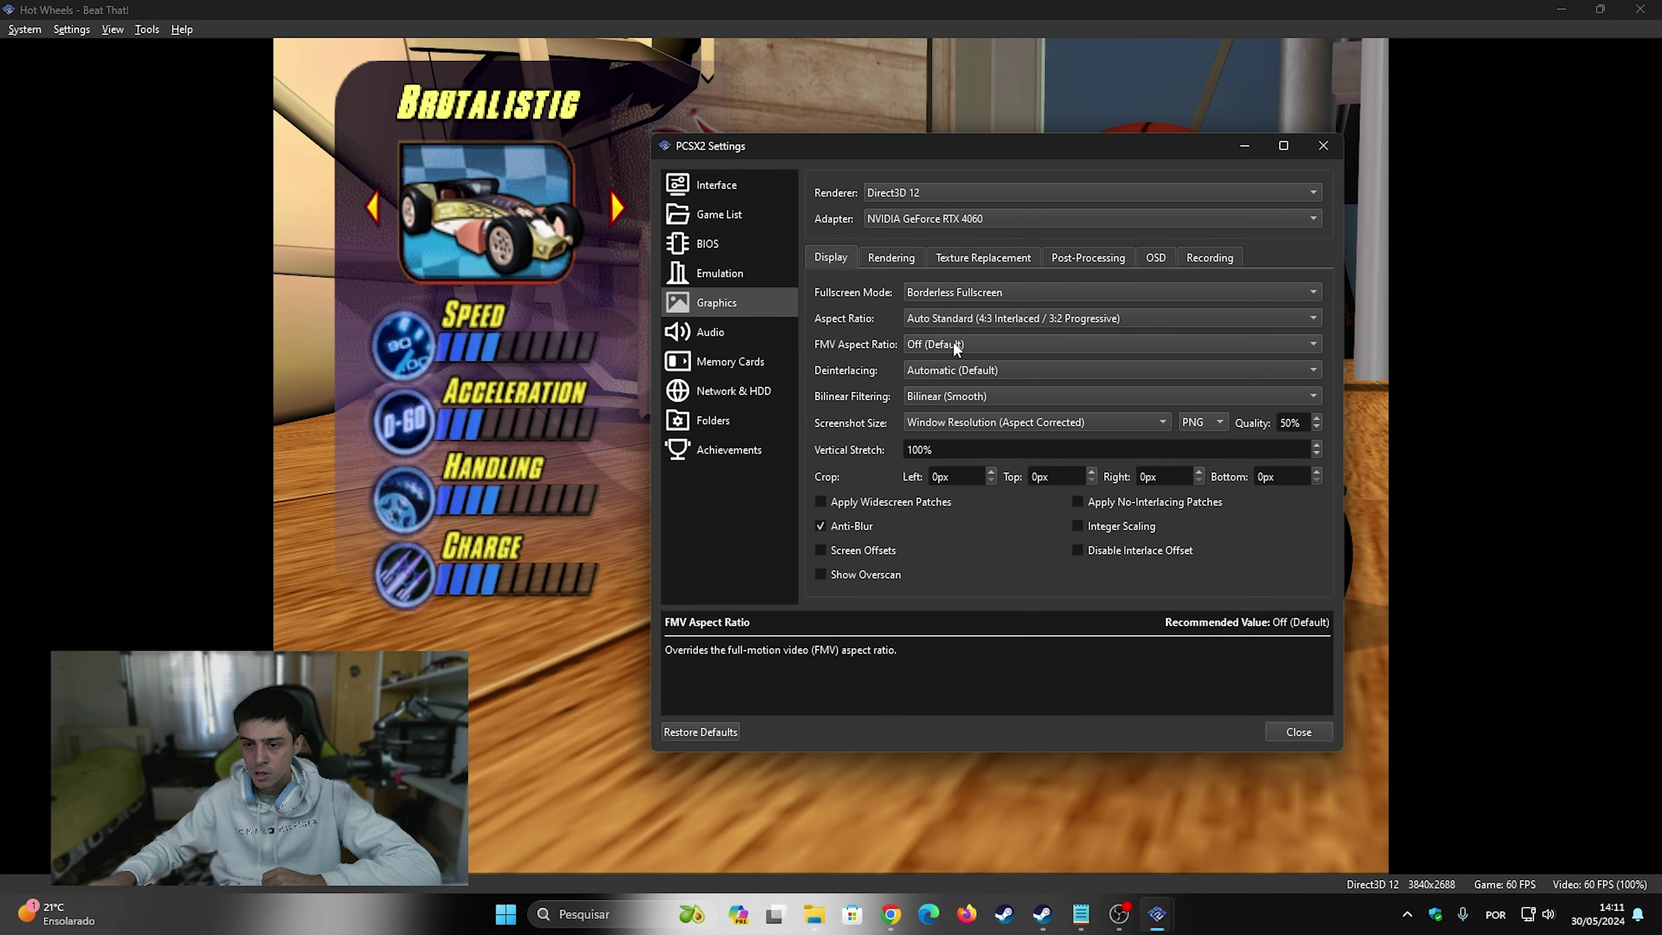
pyautogui.click(916, 370)
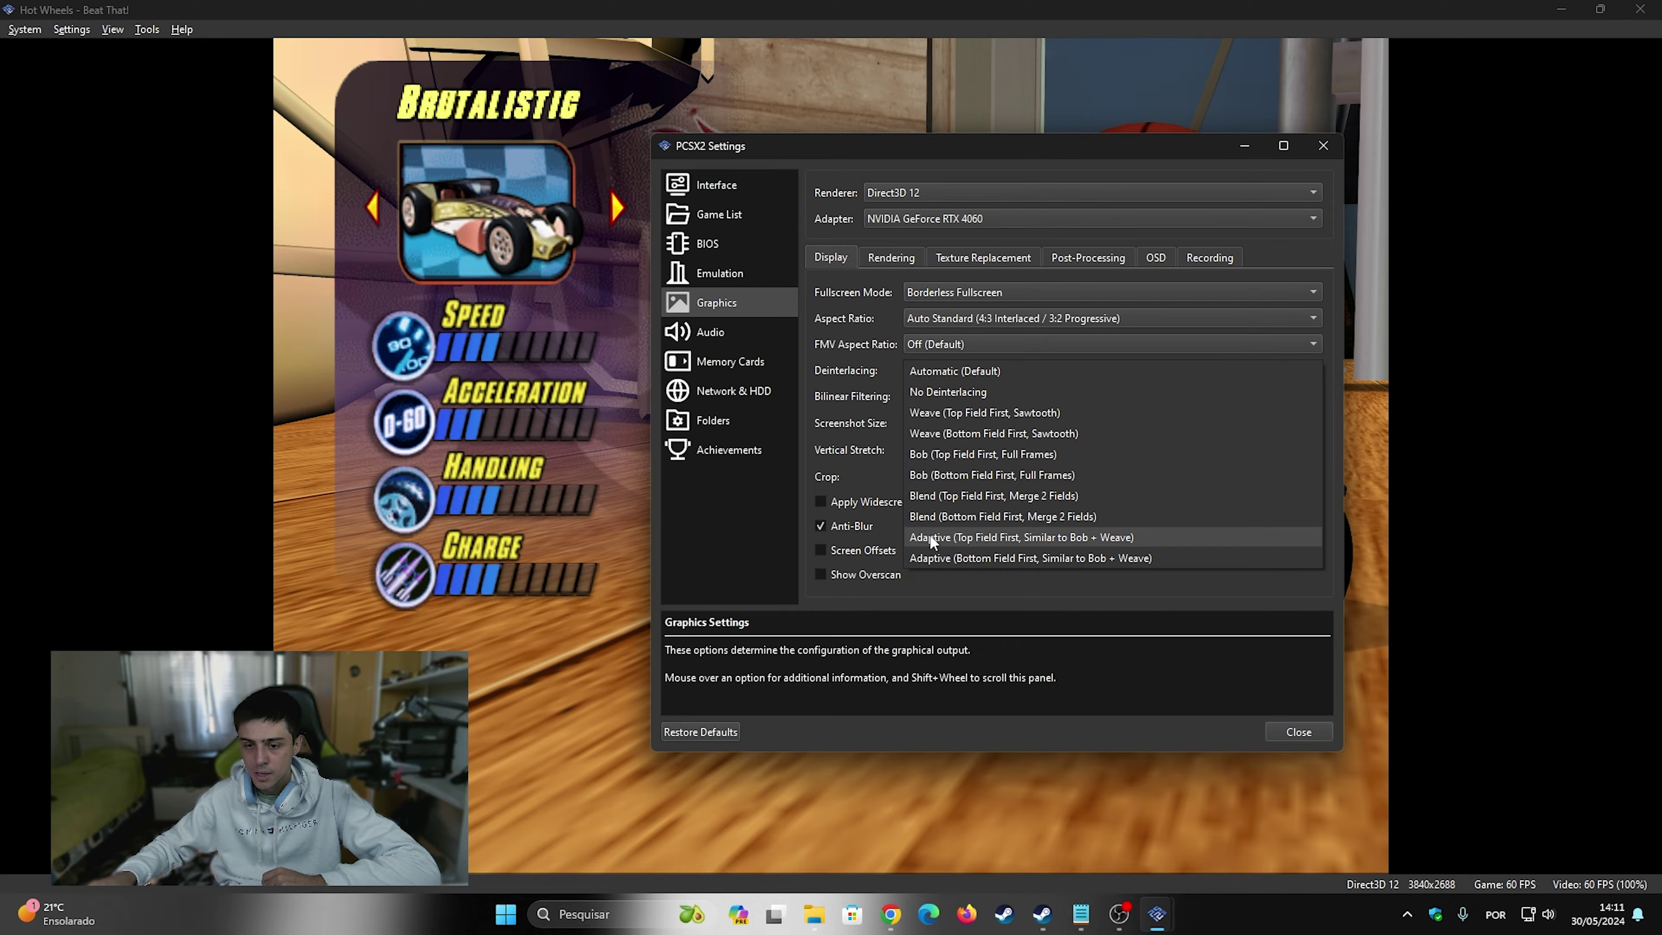
pyautogui.click(941, 559)
pyautogui.click(942, 365)
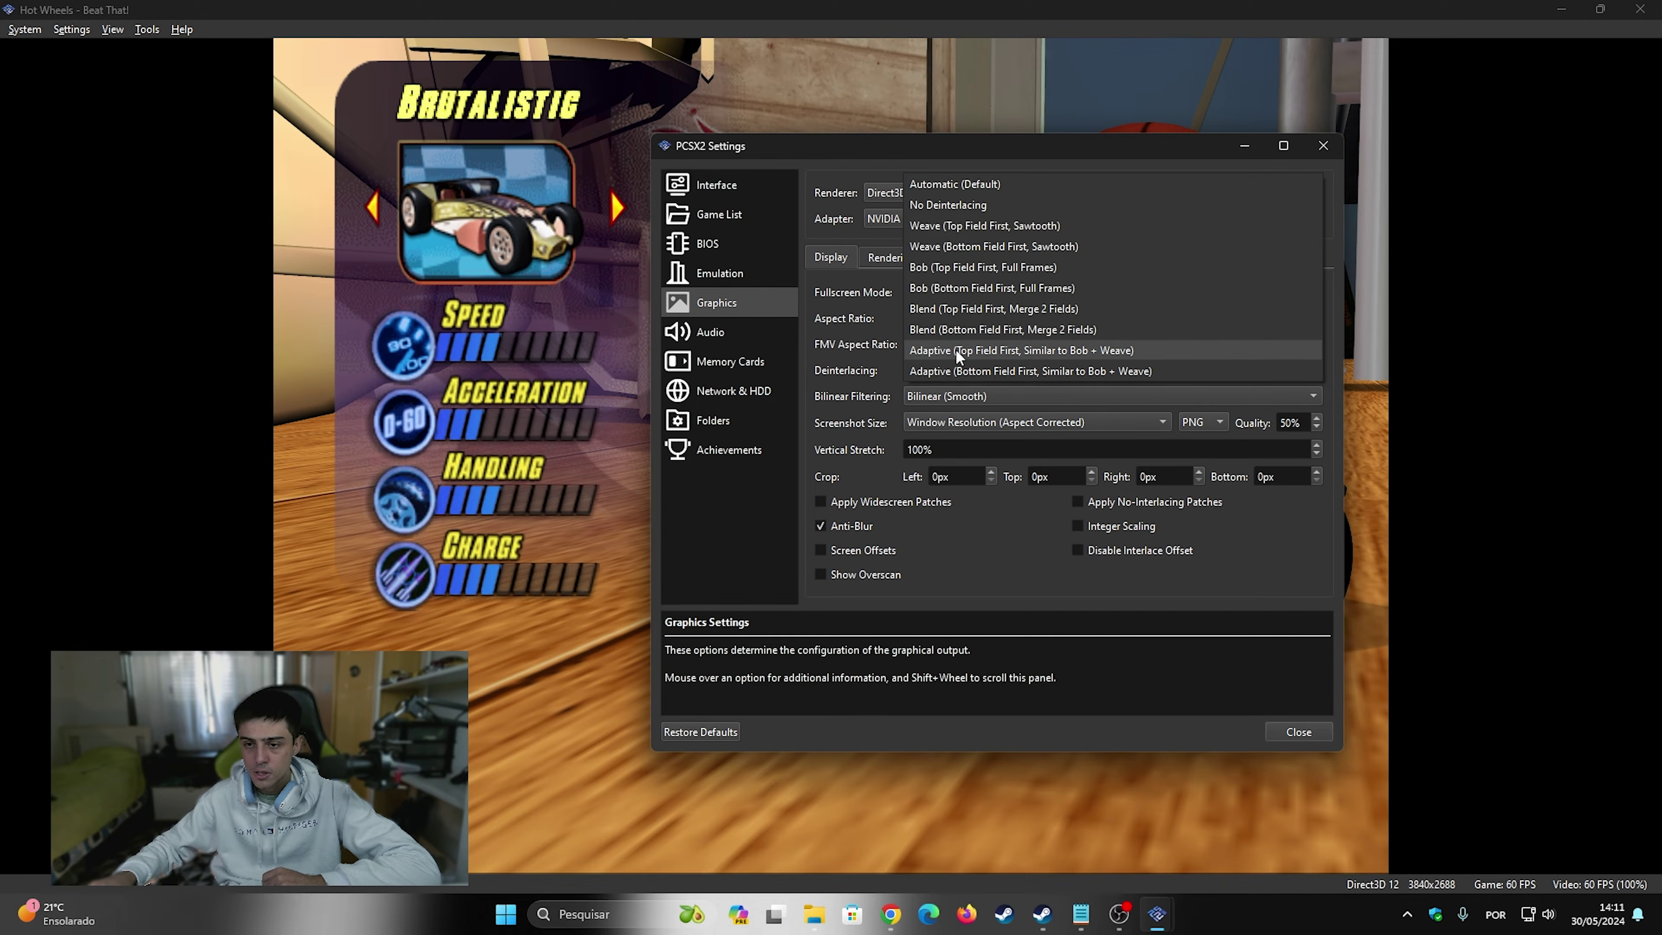
pyautogui.click(951, 184)
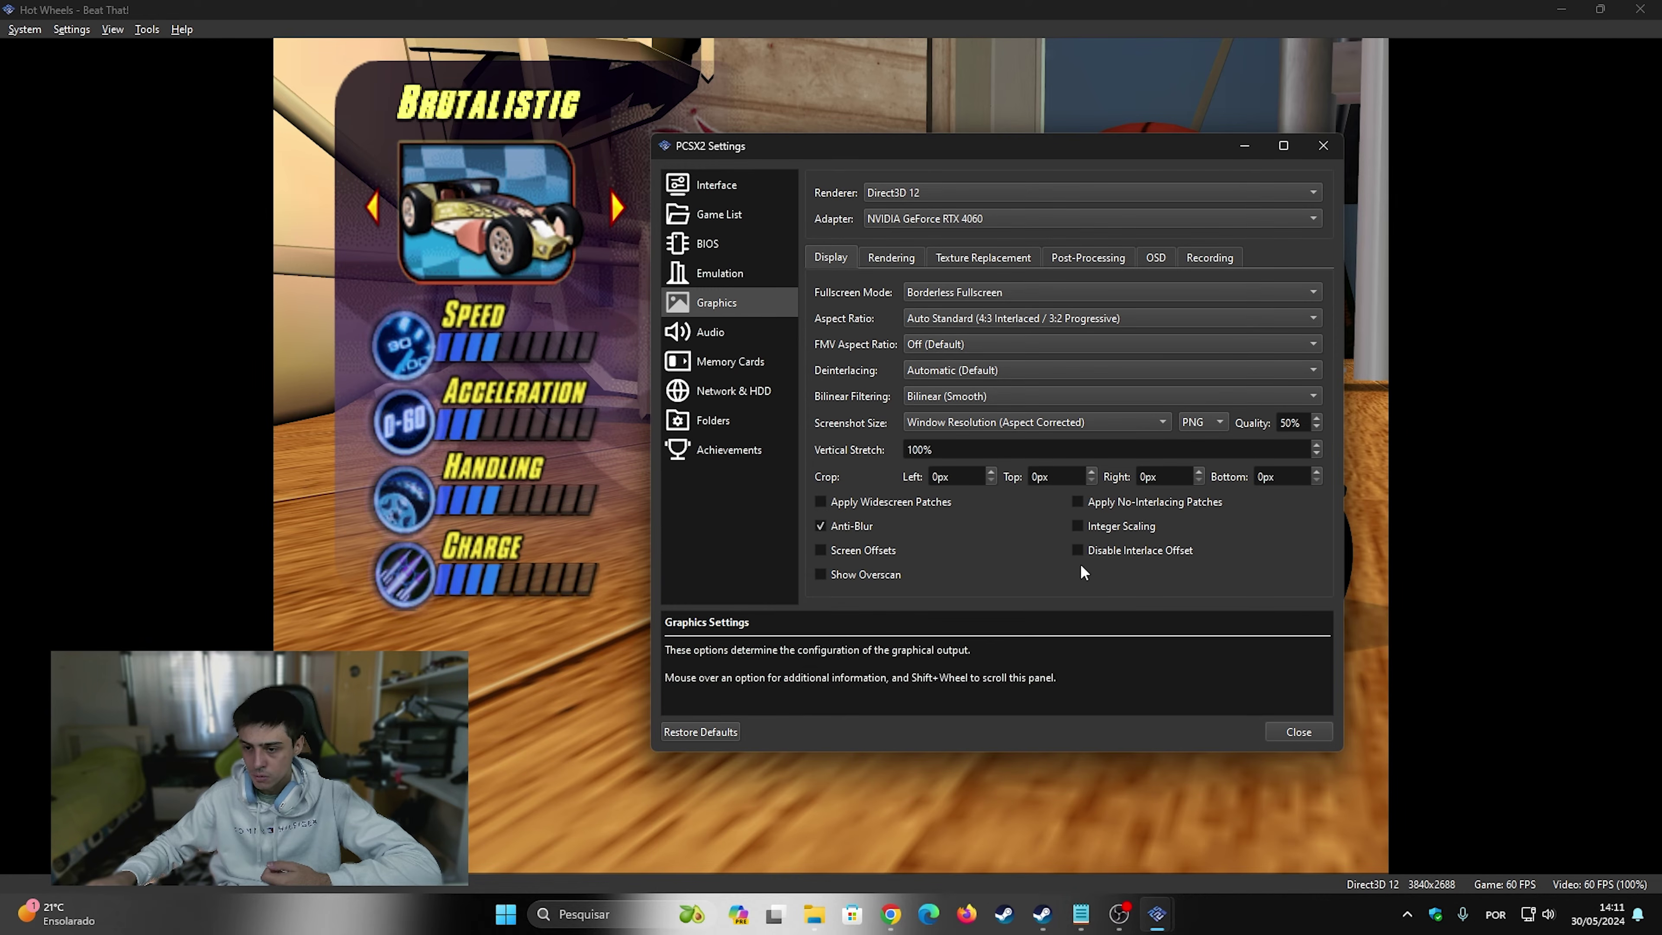
# Step: Compare the game image with Anti-Blur off and on again, and with Screen Offsets briefly enabled, keeping the original display options
pyautogui.click(851, 525)
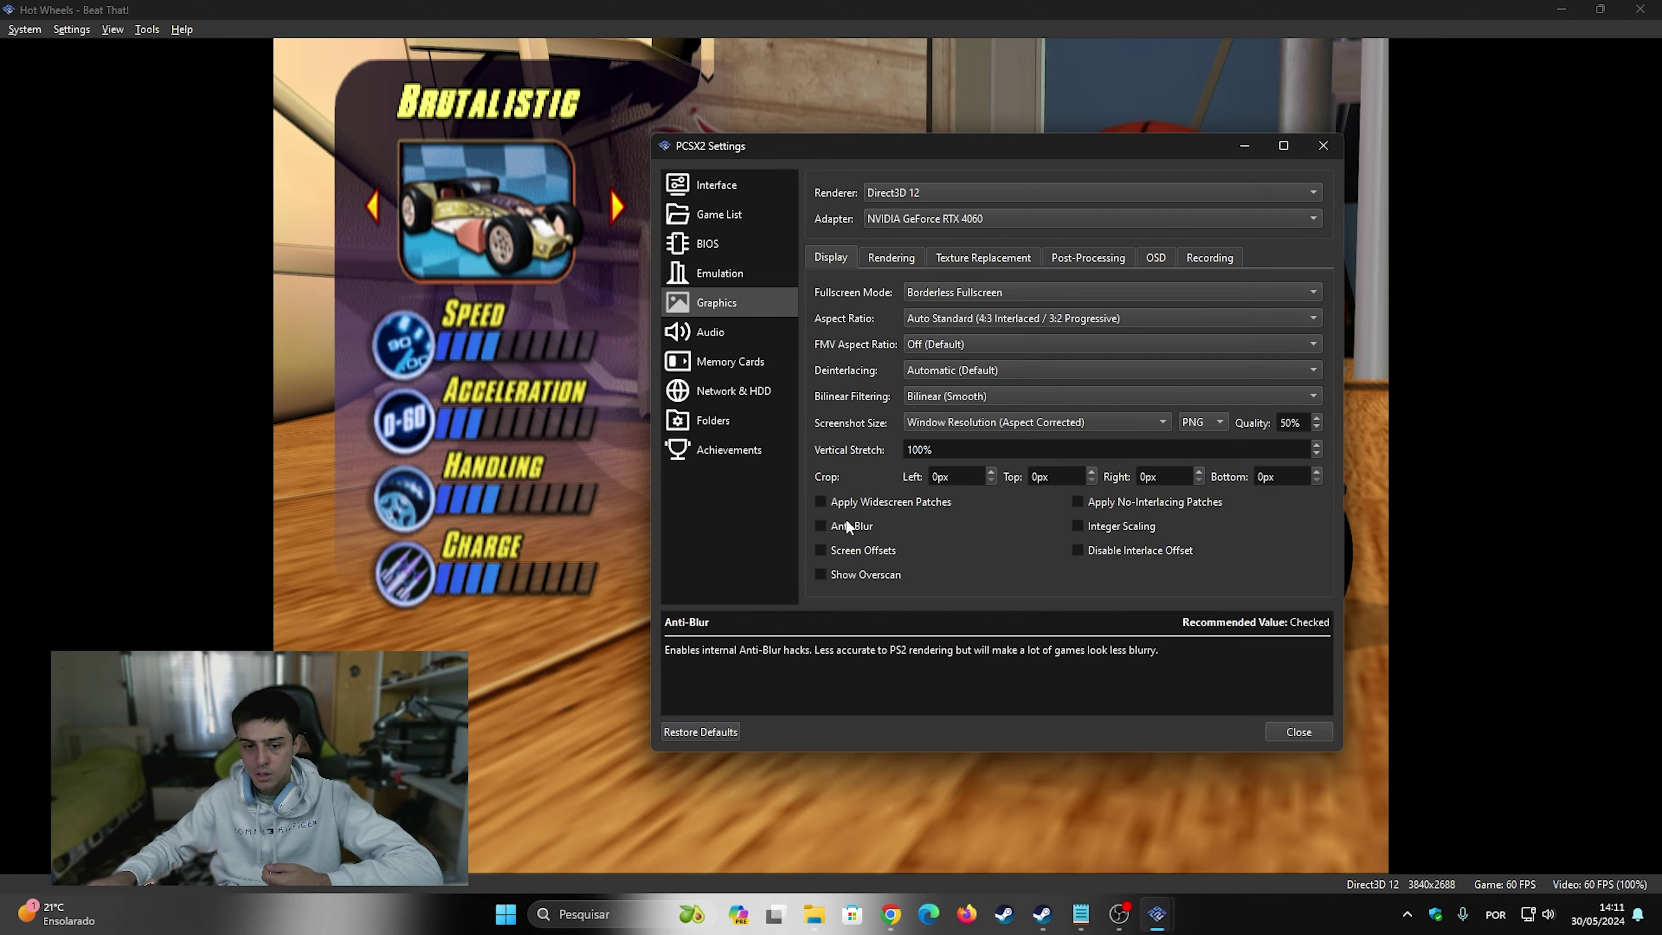
pyautogui.moveTo(892, 153); pyautogui.dragTo(1108, 147)
pyautogui.click(1210, 519)
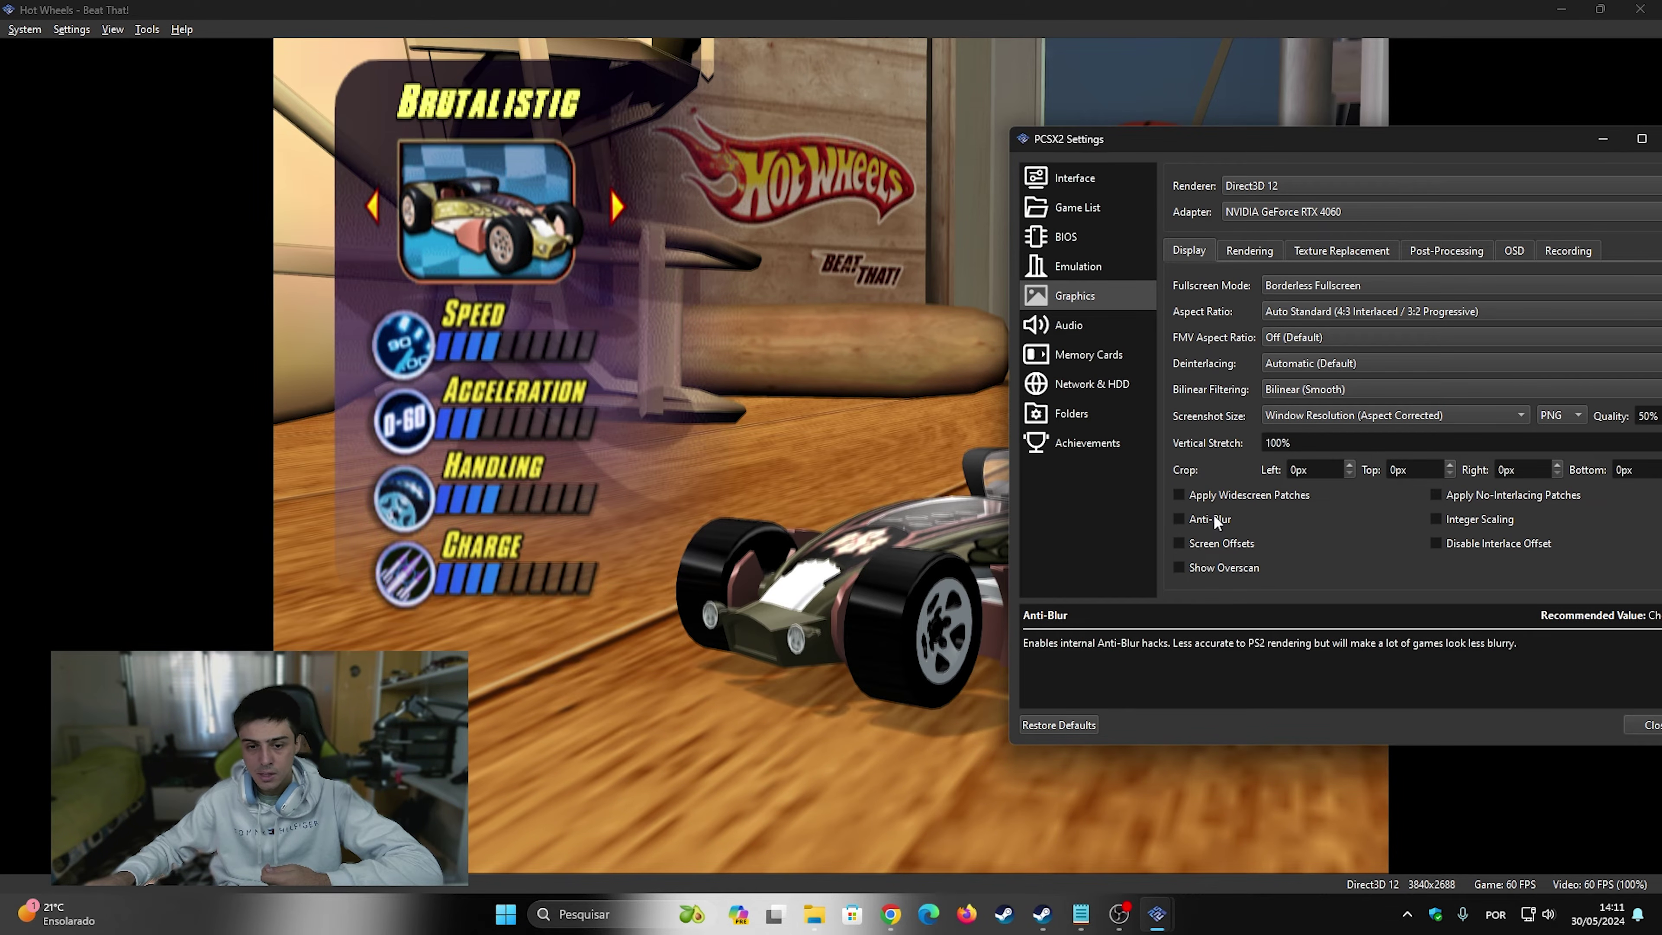
pyautogui.click(1220, 542)
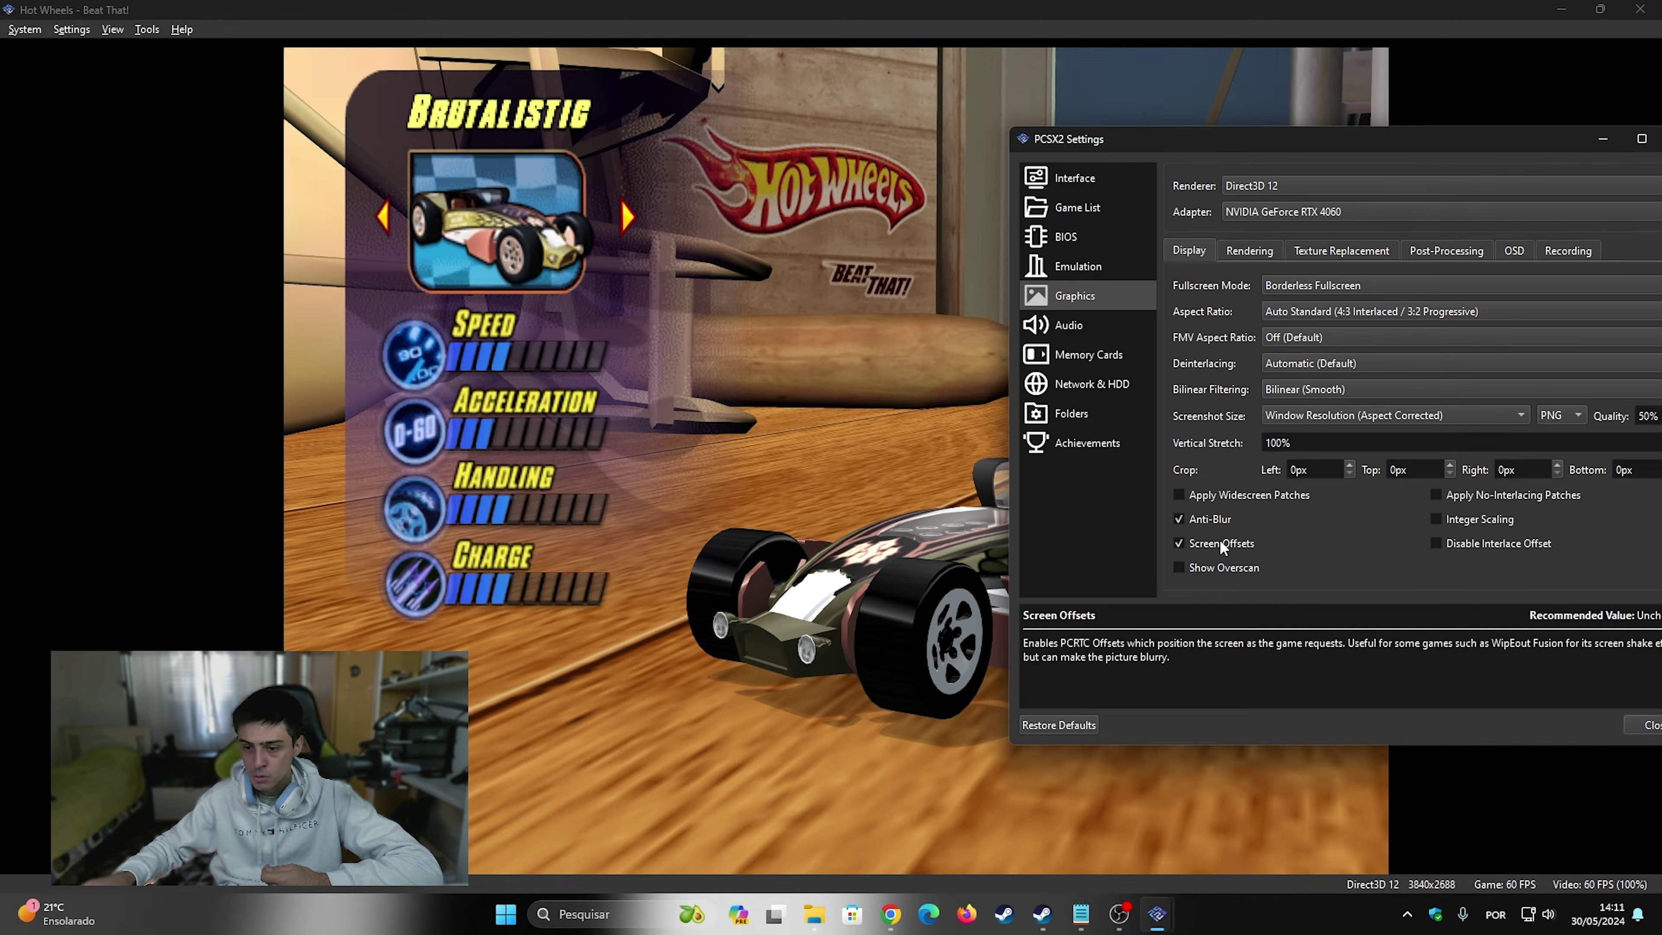
pyautogui.click(1224, 542)
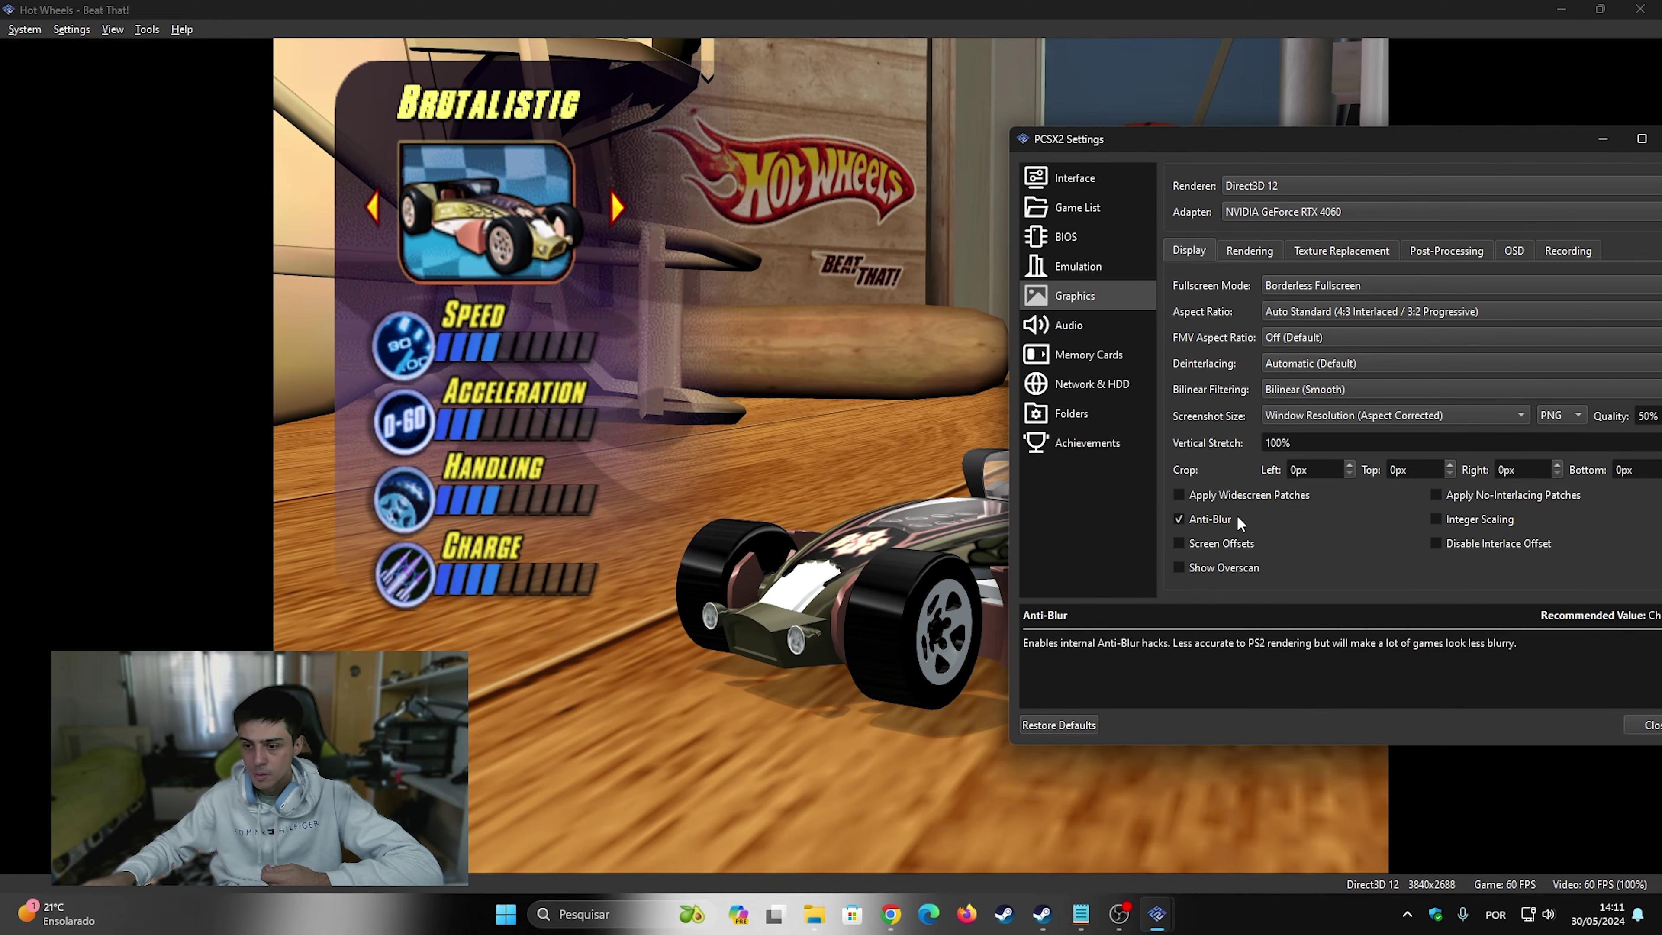
# Step: Toggle Apply Widescreen Patches to compare the image, leaving it enabled with the aspect ratio at Widescreen (16:9)
pyautogui.click(1223, 494)
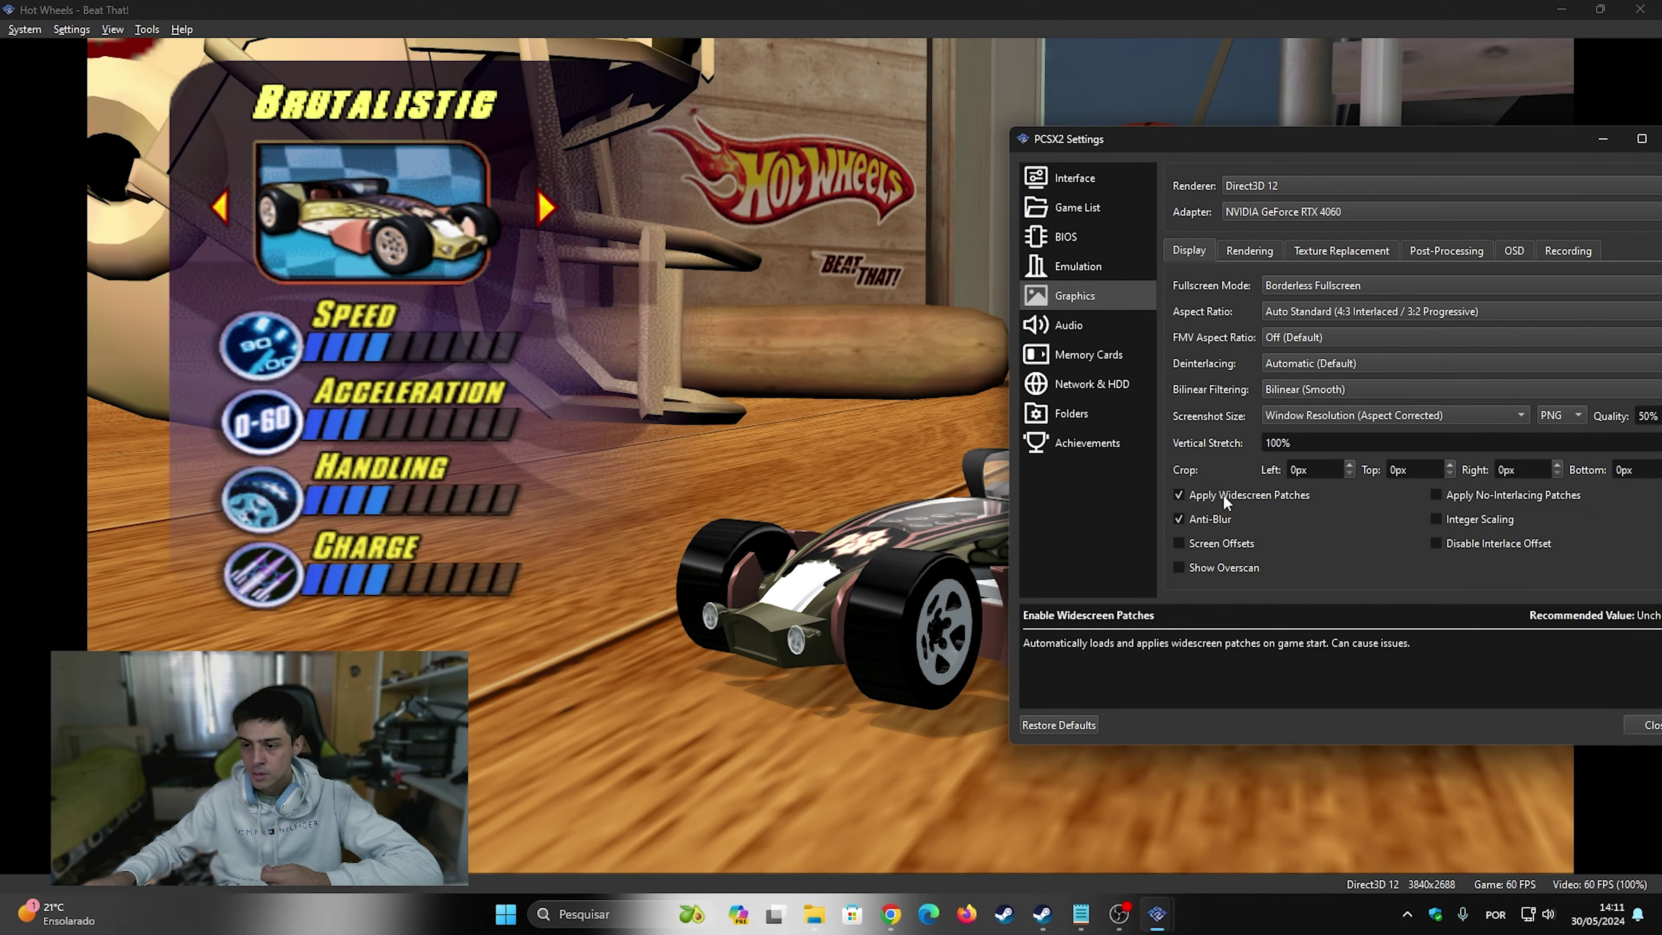
pyautogui.click(1249, 496)
pyautogui.click(1249, 497)
pyautogui.click(1249, 497)
pyautogui.click(1249, 497)
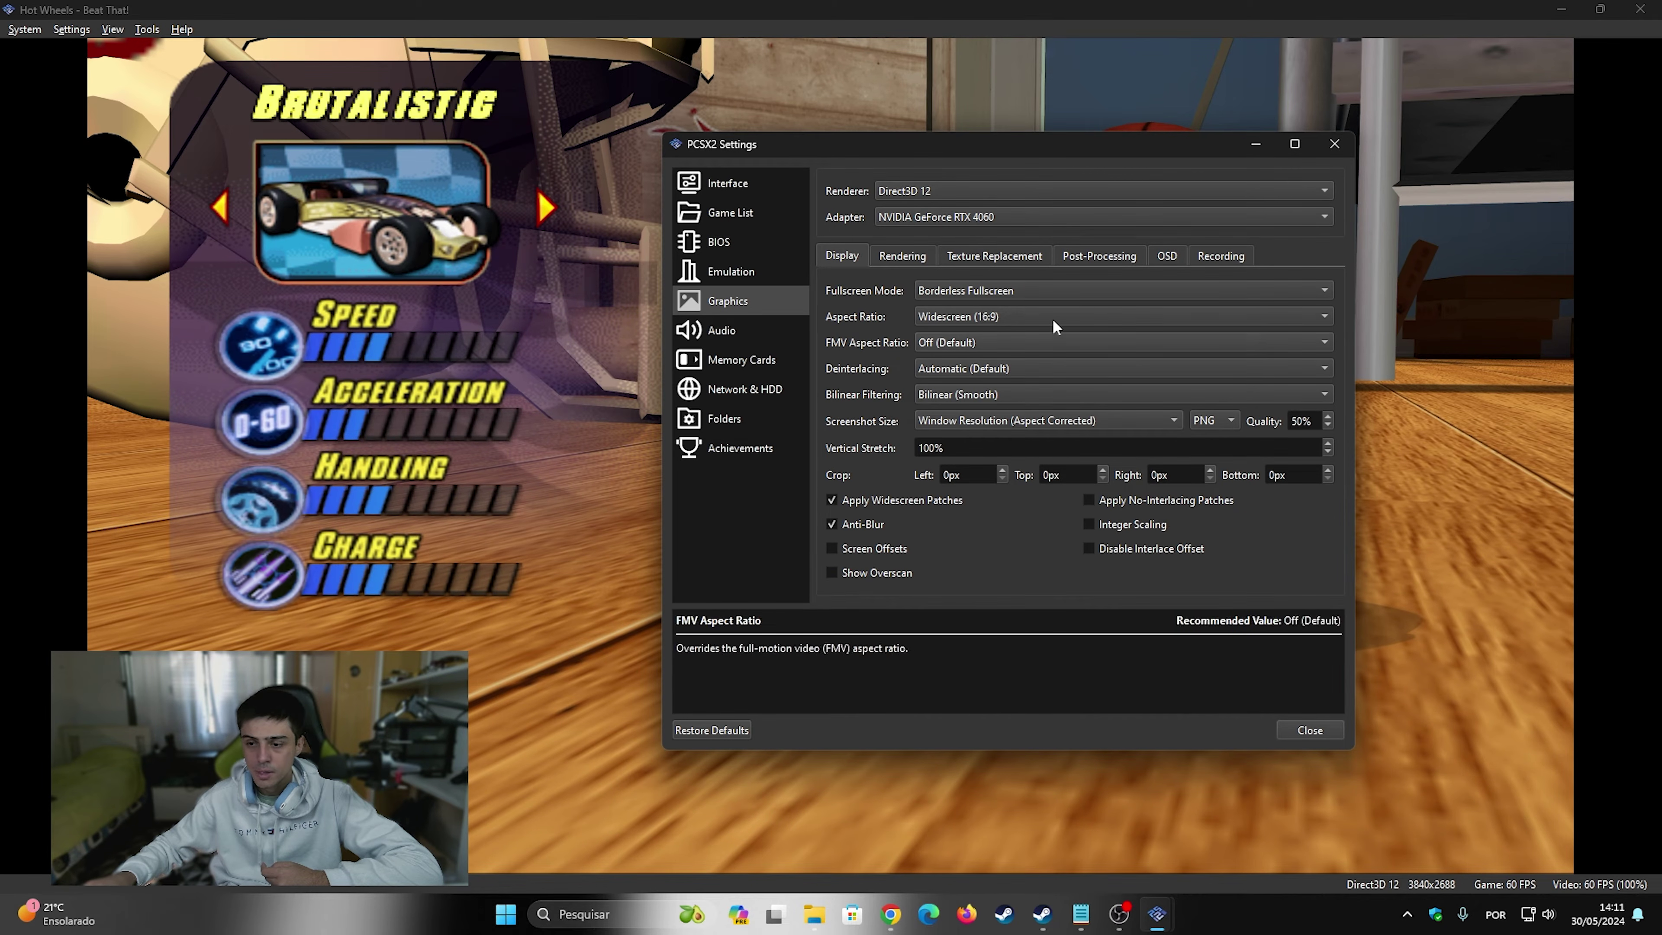
# Step: Set the internal resolution in the rendering settings to Native (PS2) (Default) and uncover the game image for comparison
pyautogui.click(904, 256)
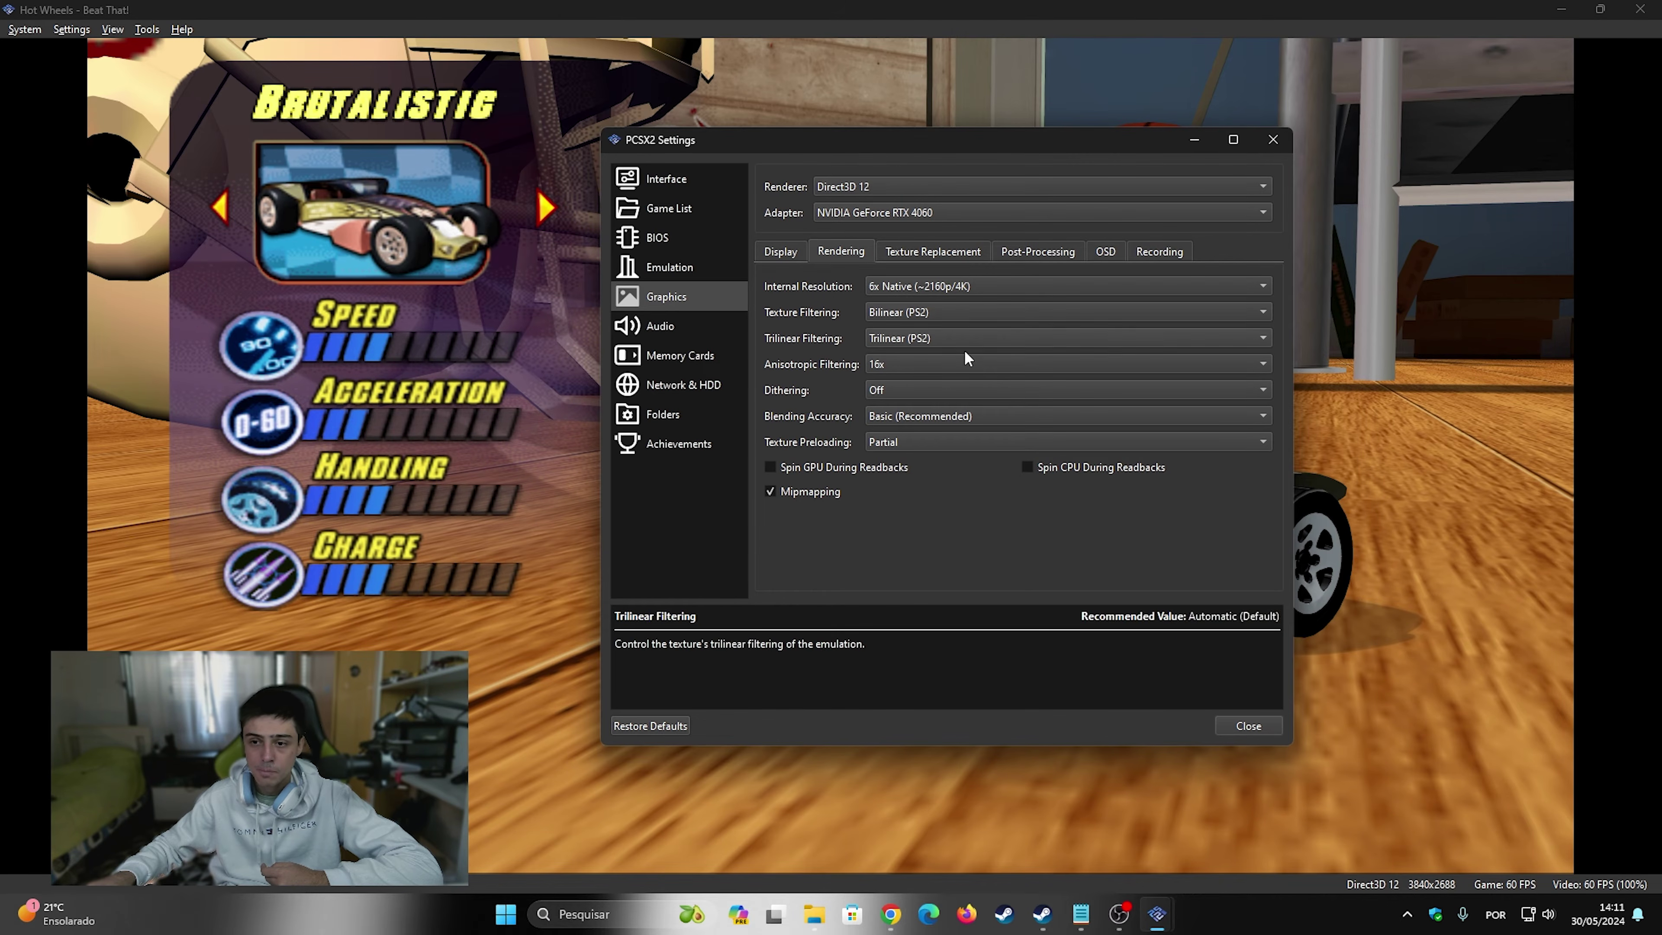
pyautogui.click(925, 287)
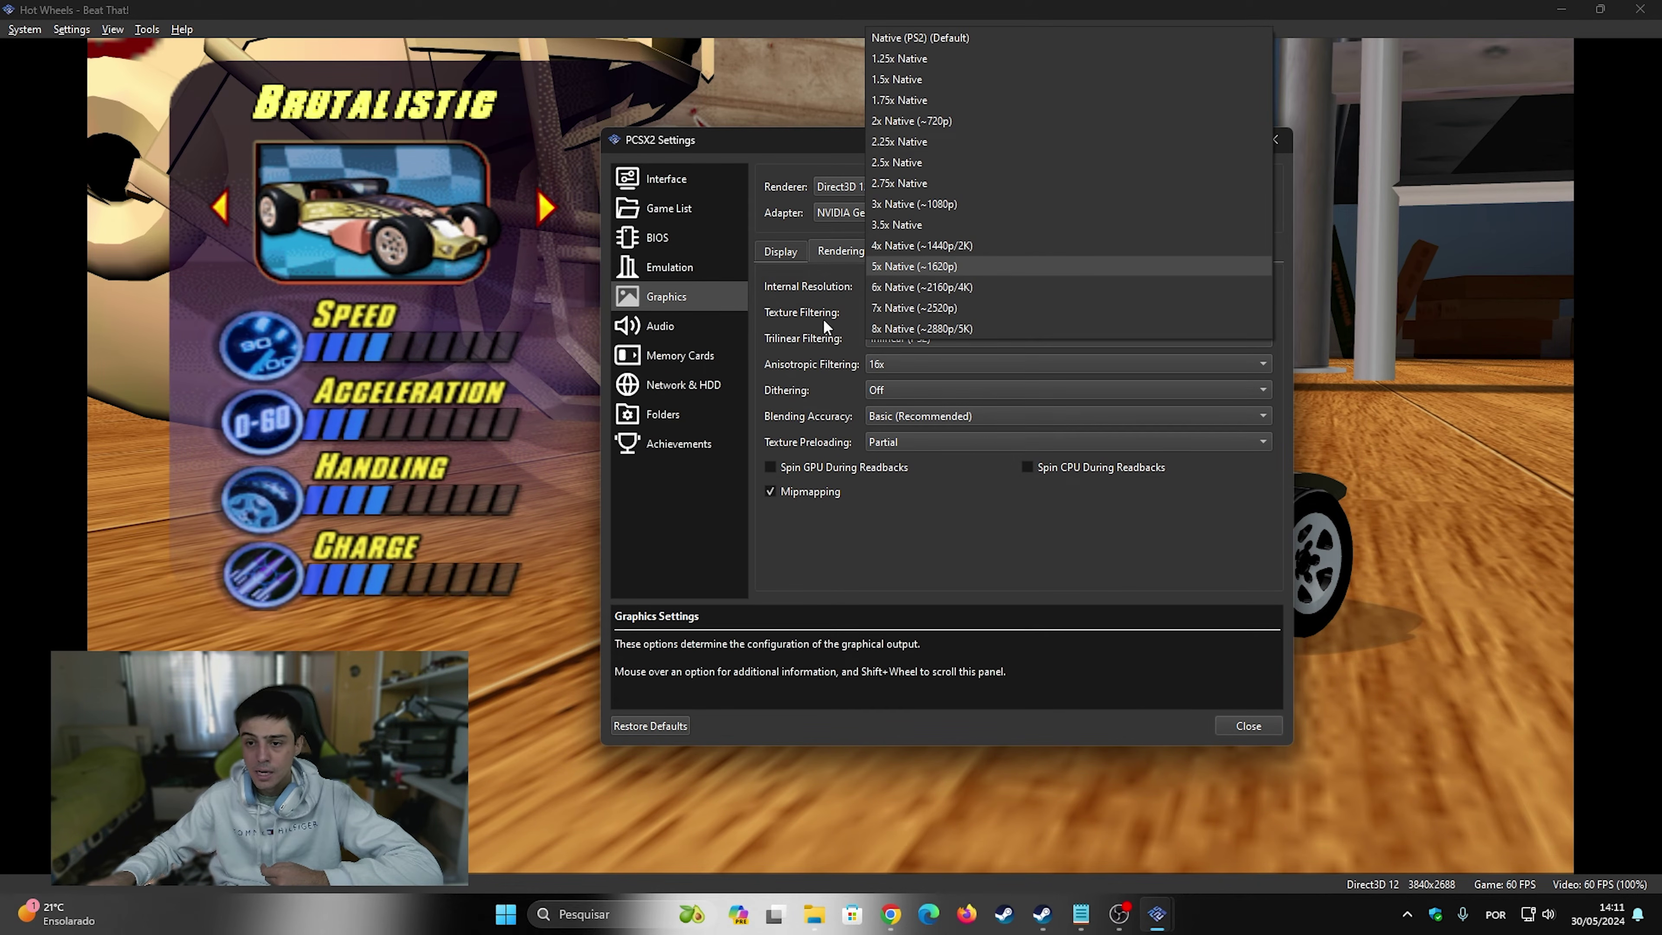
pyautogui.click(910, 40)
pyautogui.moveTo(870, 145); pyautogui.dragTo(1142, 190)
# Step: Raise the internal resolution through 1.25x and 1.5x Native to 2x Native (~720p), comparing the game image
pyautogui.click(1166, 336)
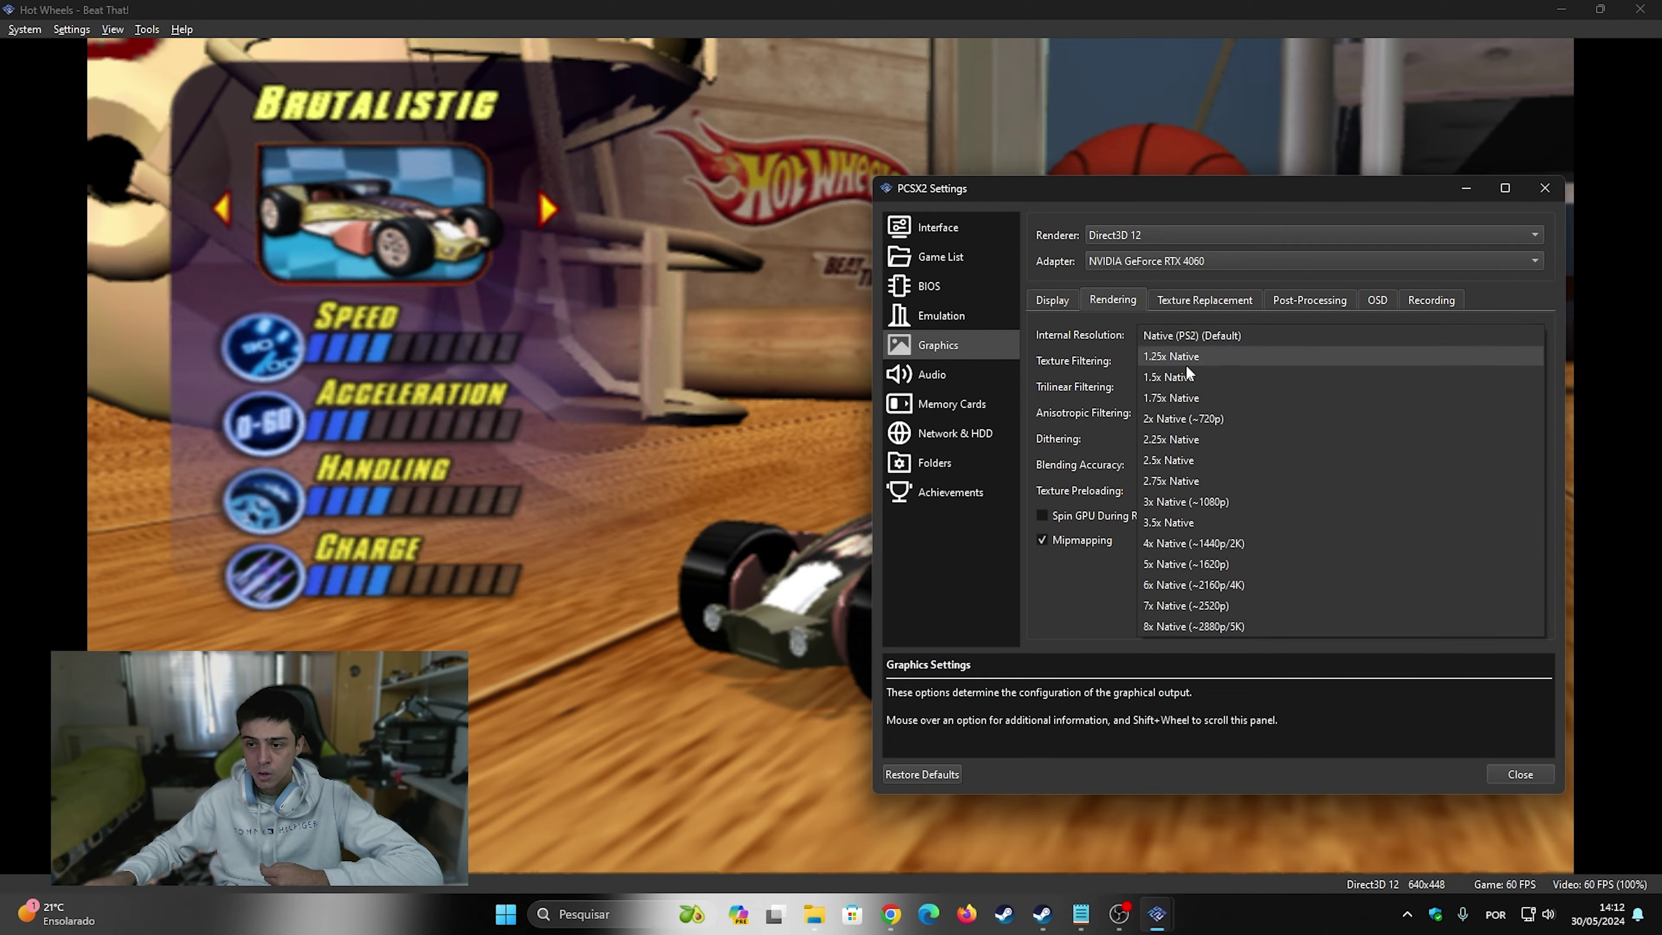
pyautogui.click(1185, 367)
pyautogui.click(1179, 333)
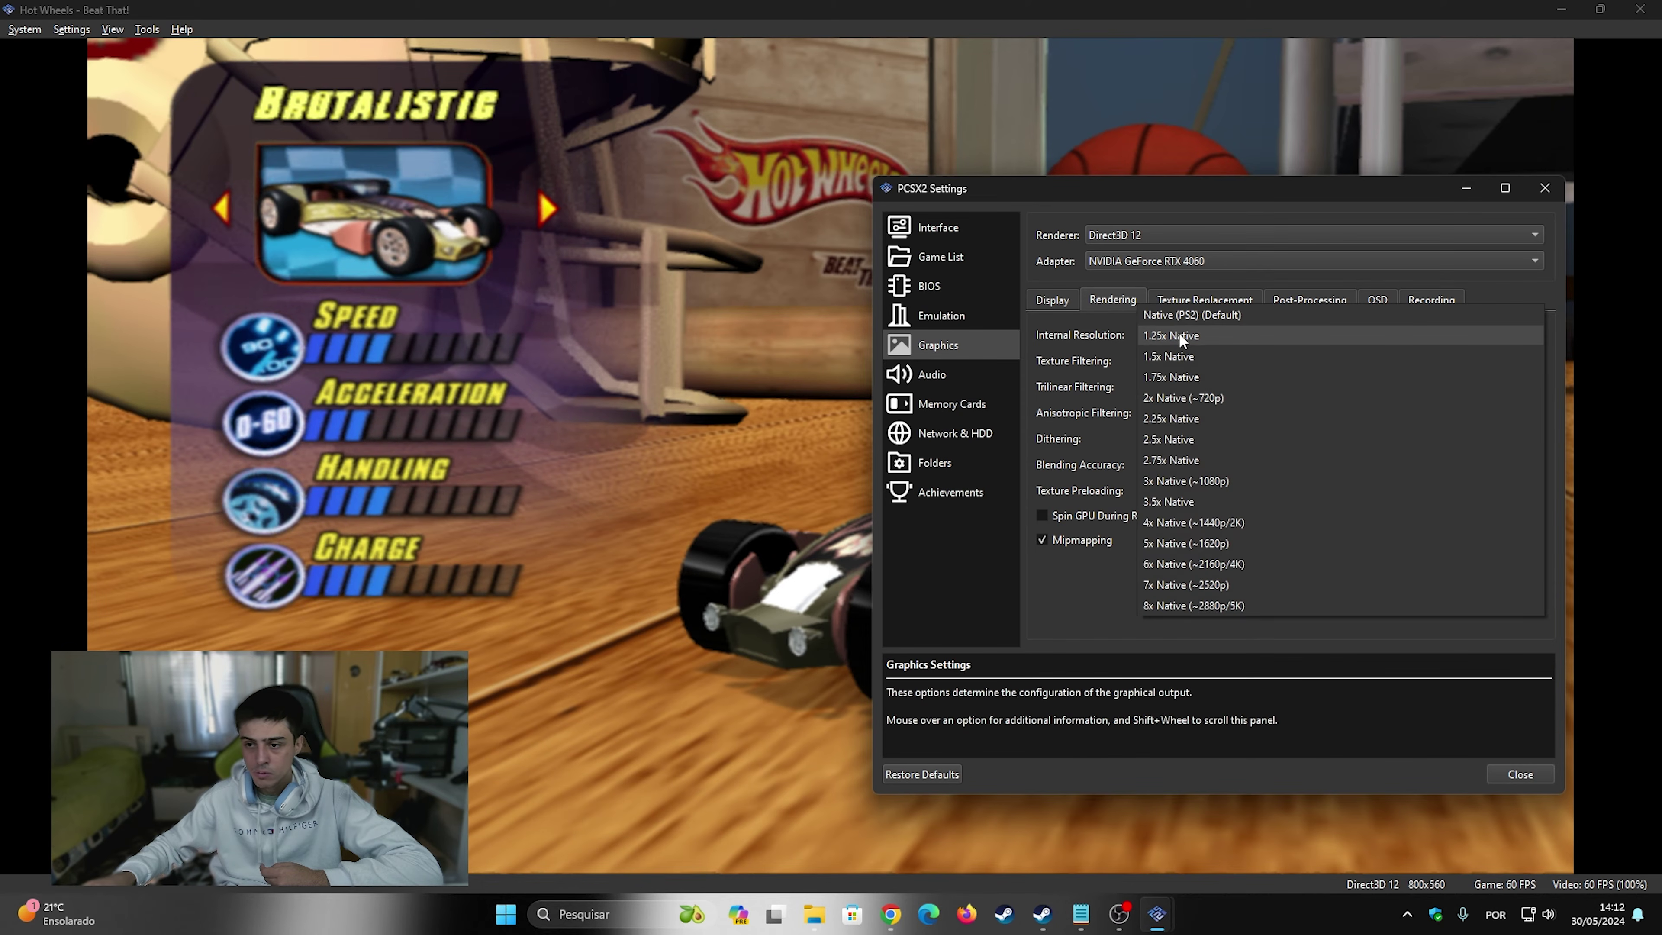
pyautogui.click(1192, 361)
pyautogui.click(1187, 335)
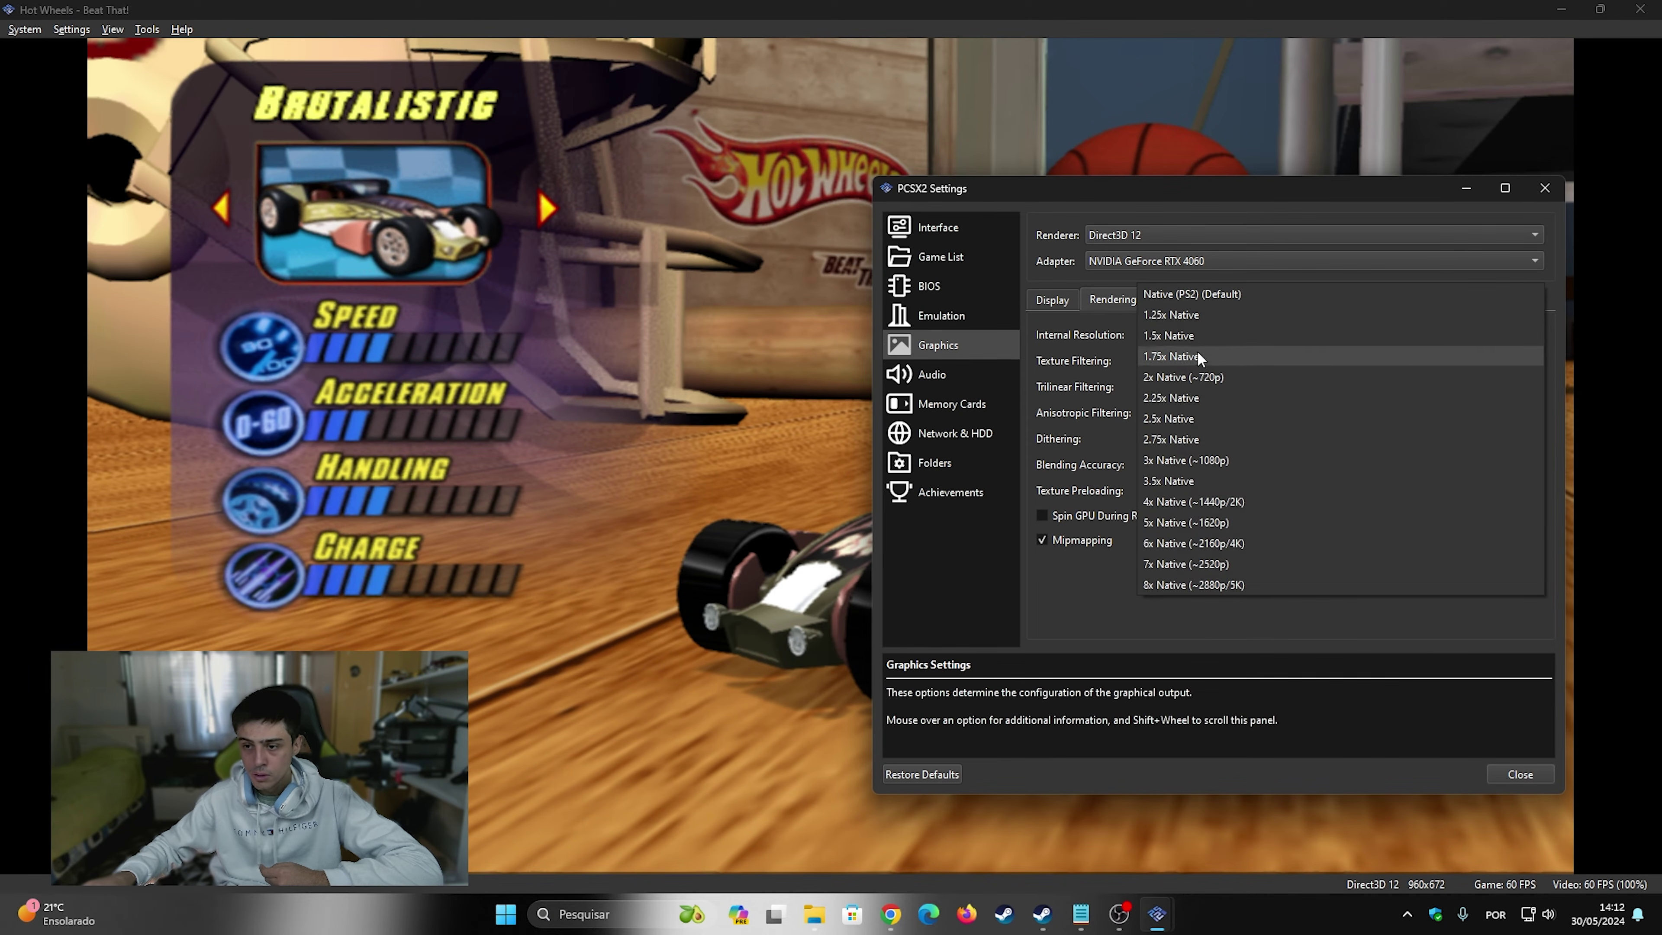
pyautogui.click(1210, 373)
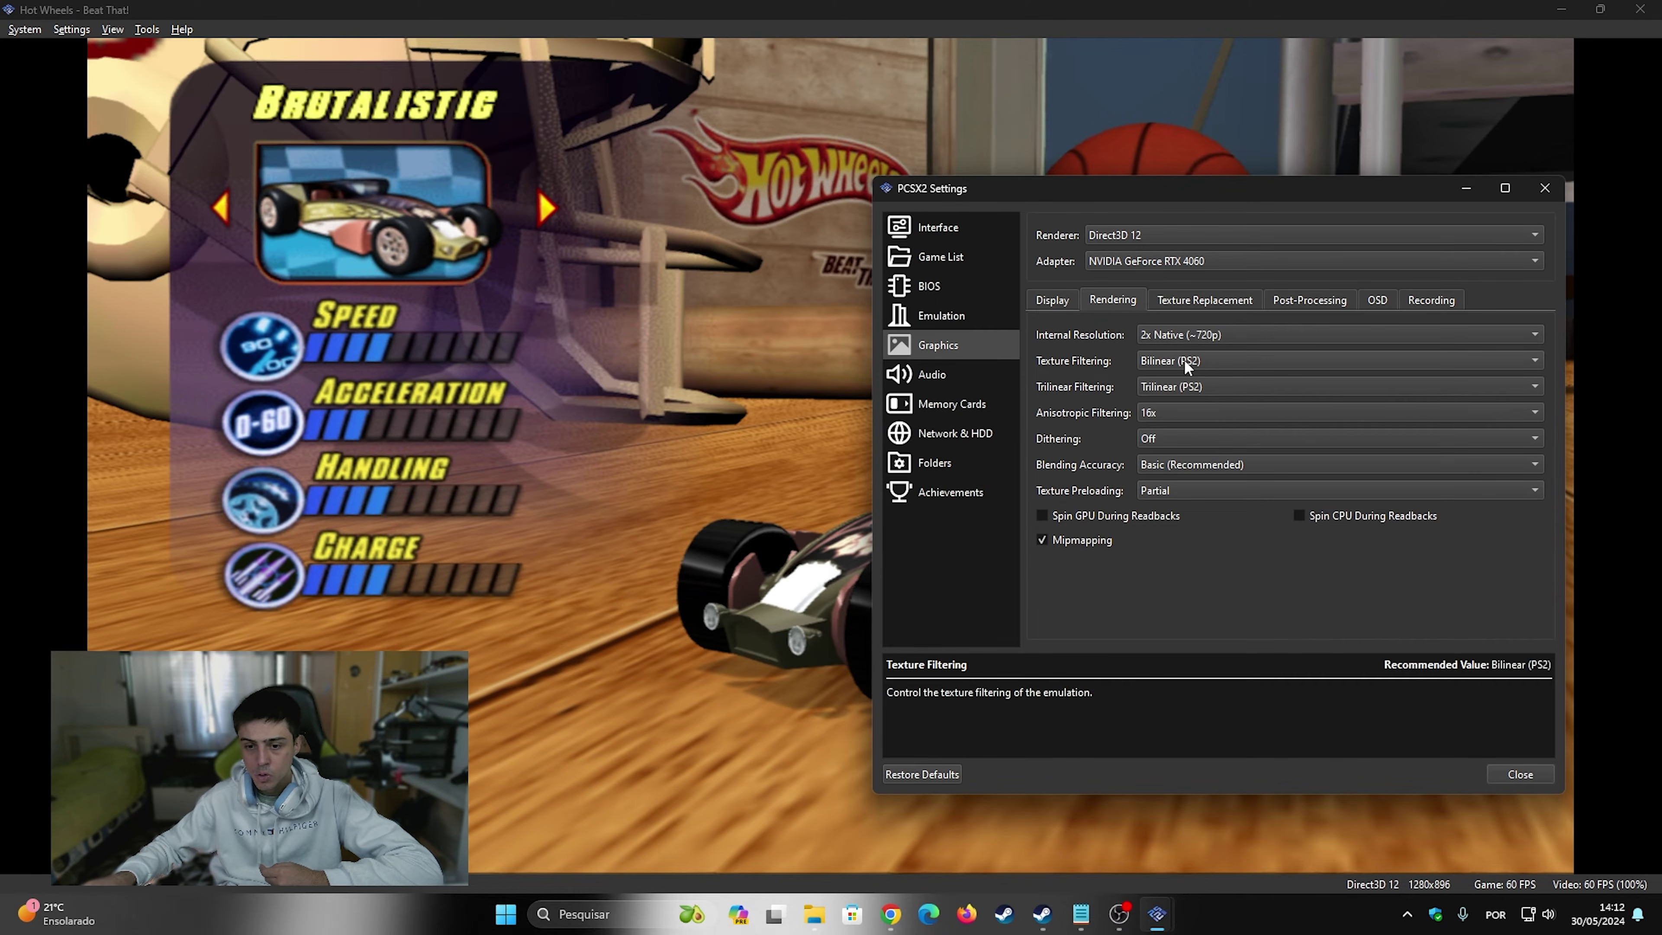
# Step: Compare the internal resolution at 3x Native (~1080p) and 6x Native (~2160p/4K), returning to 3x Native
pyautogui.click(1193, 334)
pyautogui.click(1207, 420)
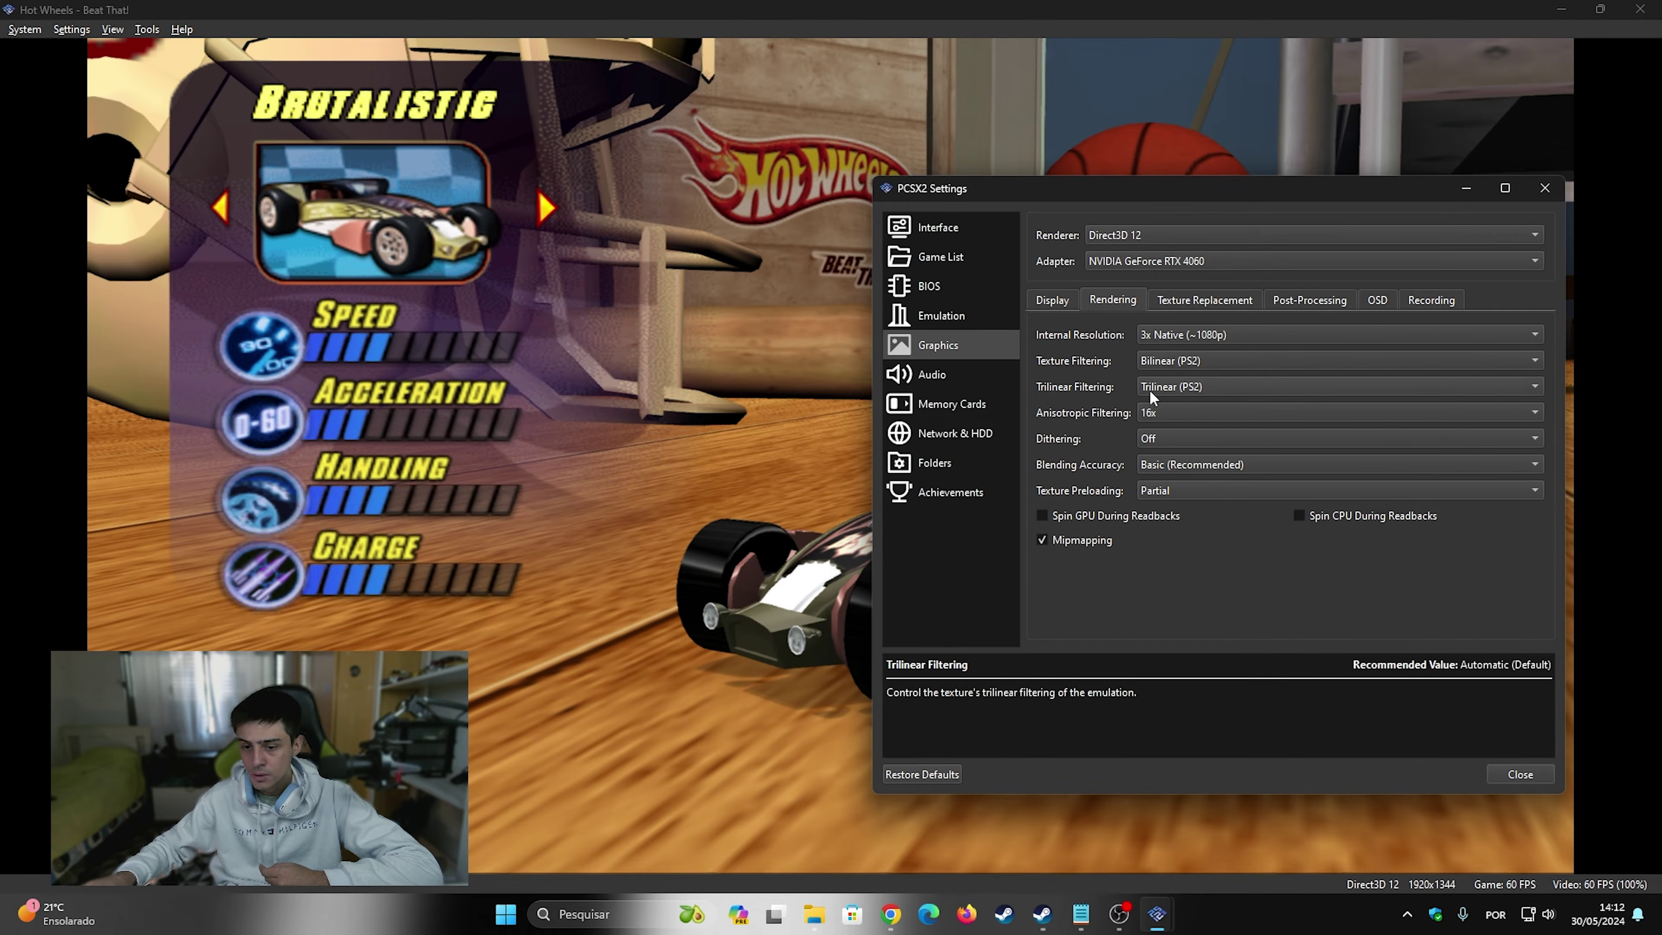
pyautogui.click(1206, 339)
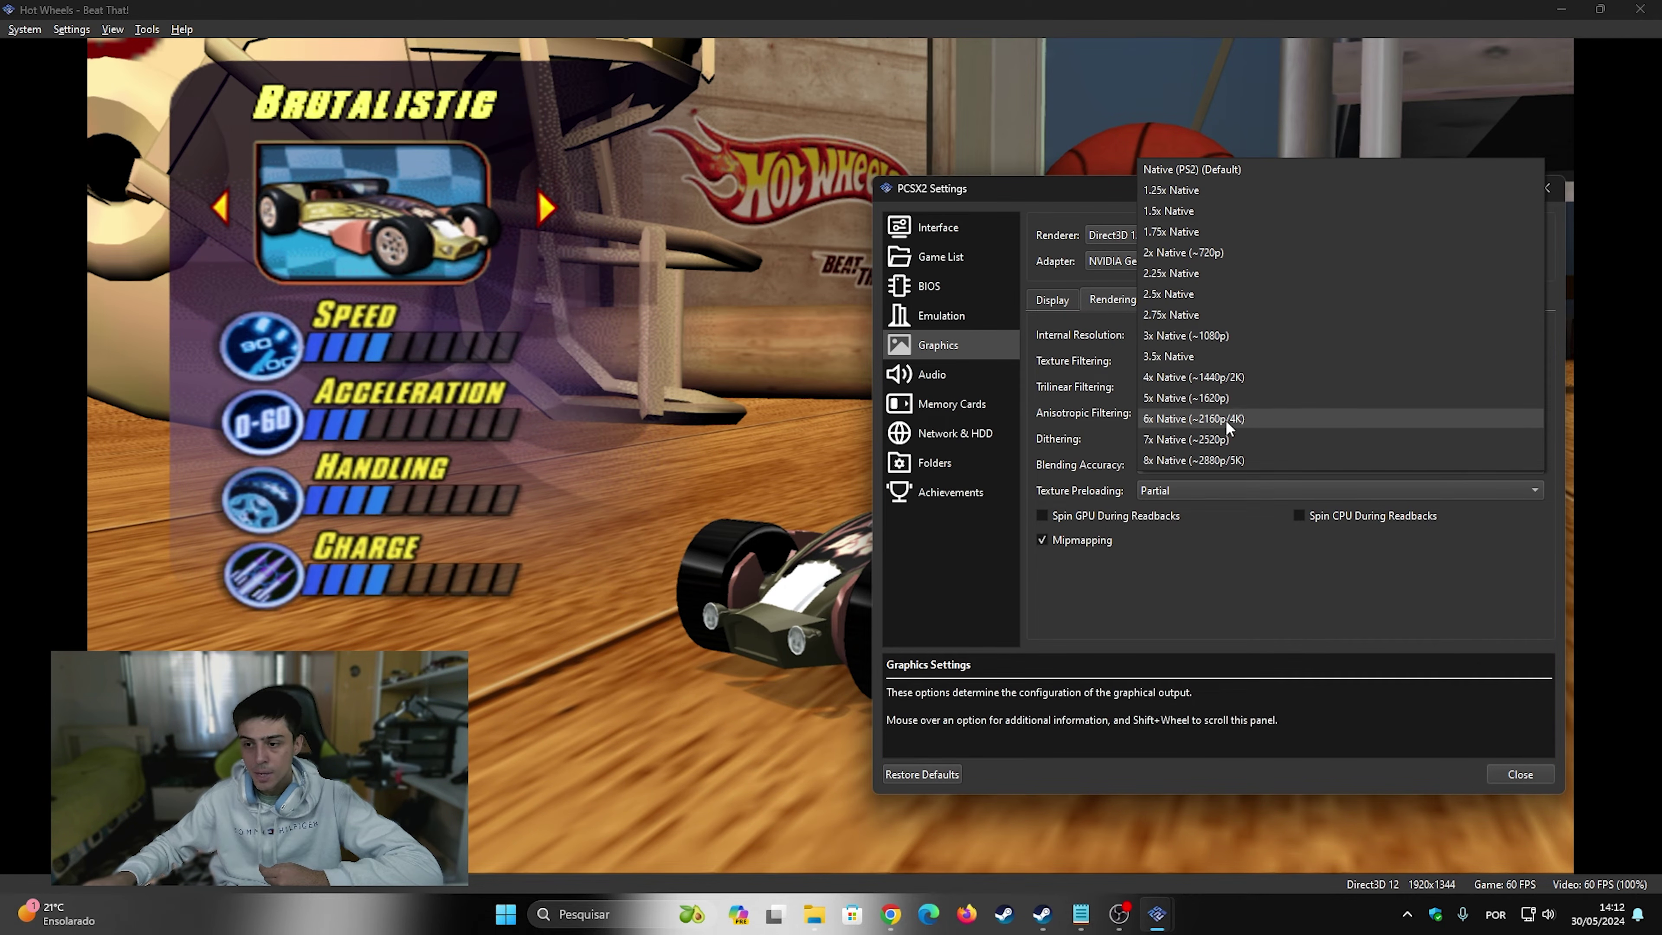
pyautogui.click(1226, 420)
pyautogui.click(1192, 338)
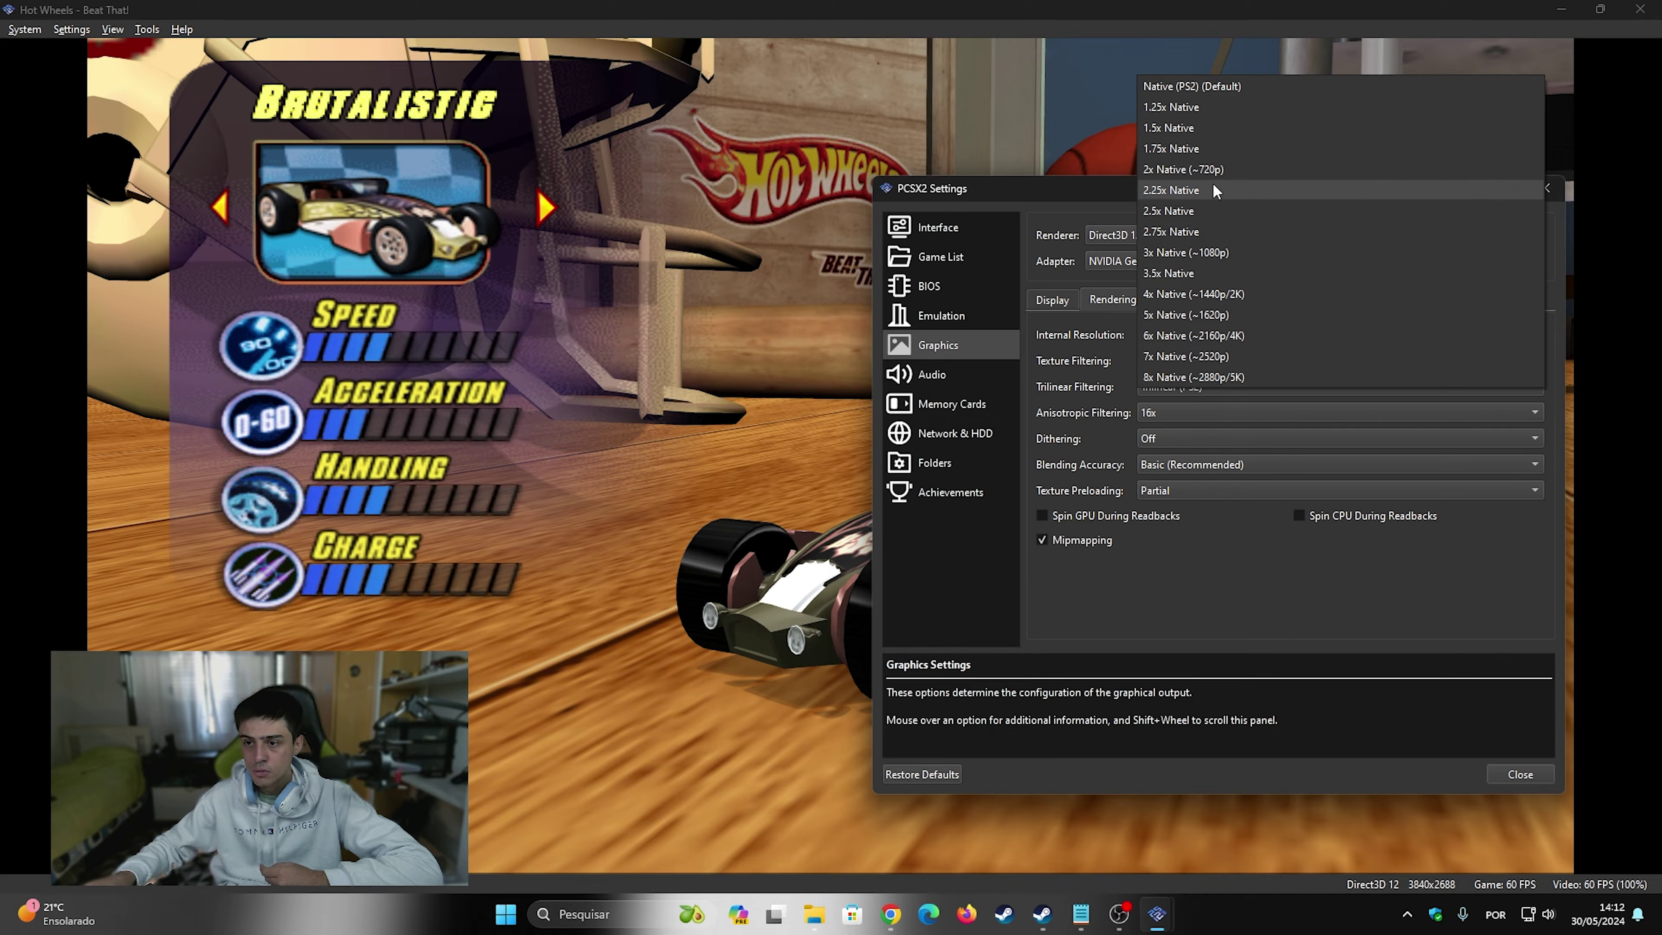
pyautogui.click(1207, 254)
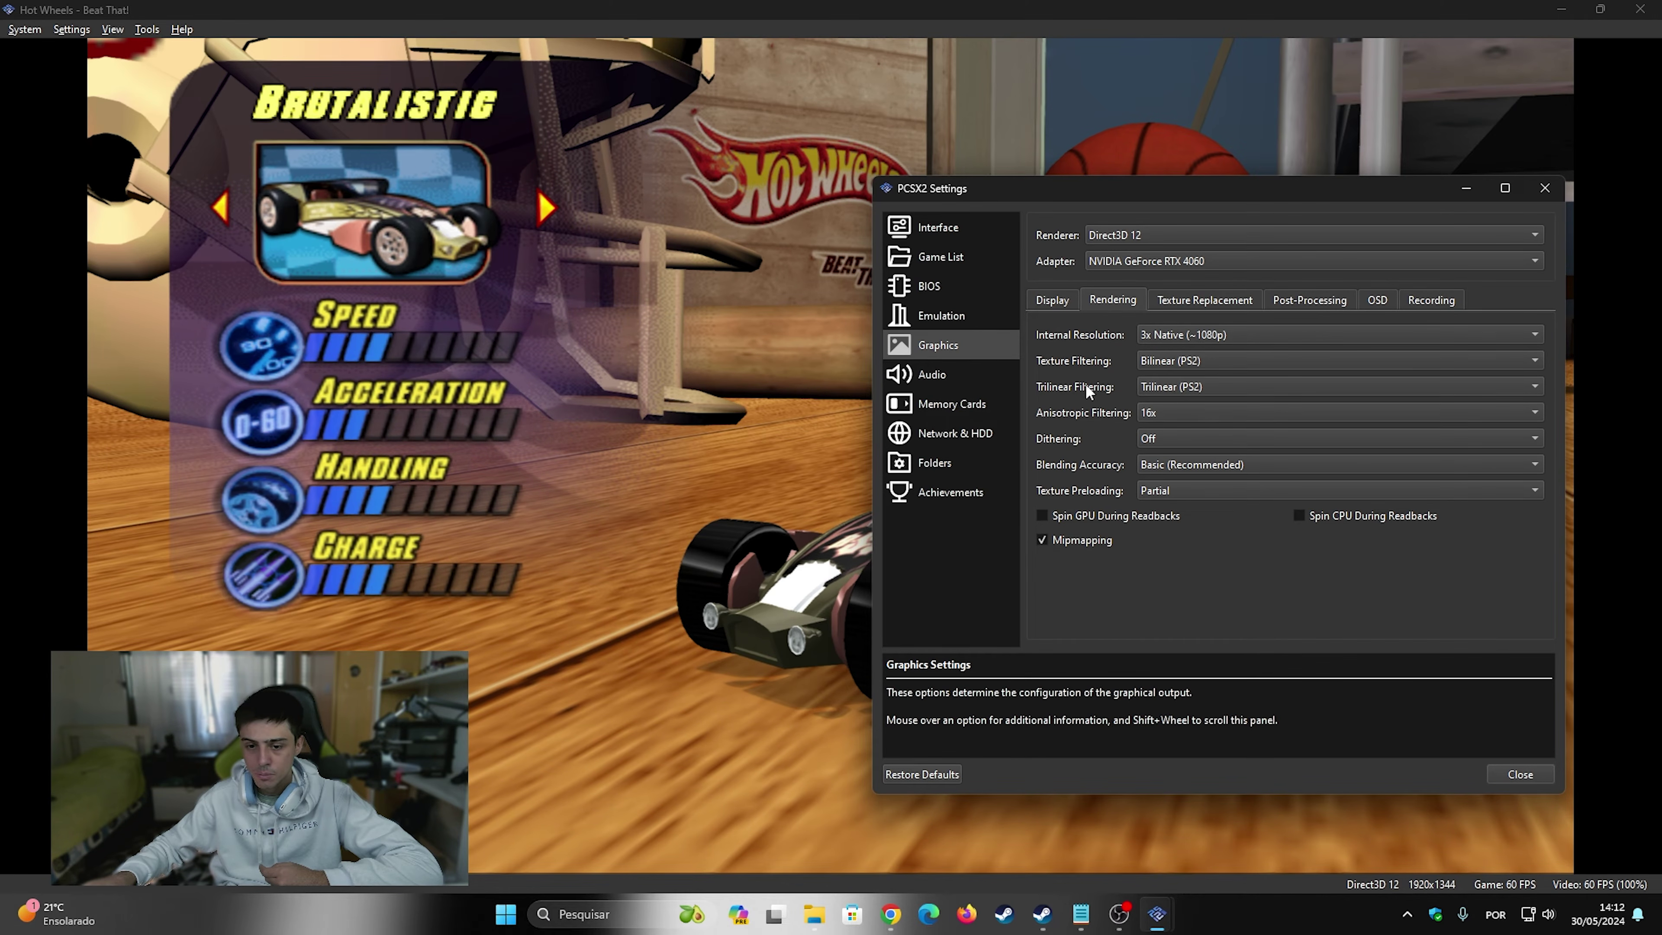
# Step: Review the available internal resolutions and lower the setting to 2x Native (~720p)
pyautogui.moveTo(1153, 186); pyautogui.dragTo(954, 226)
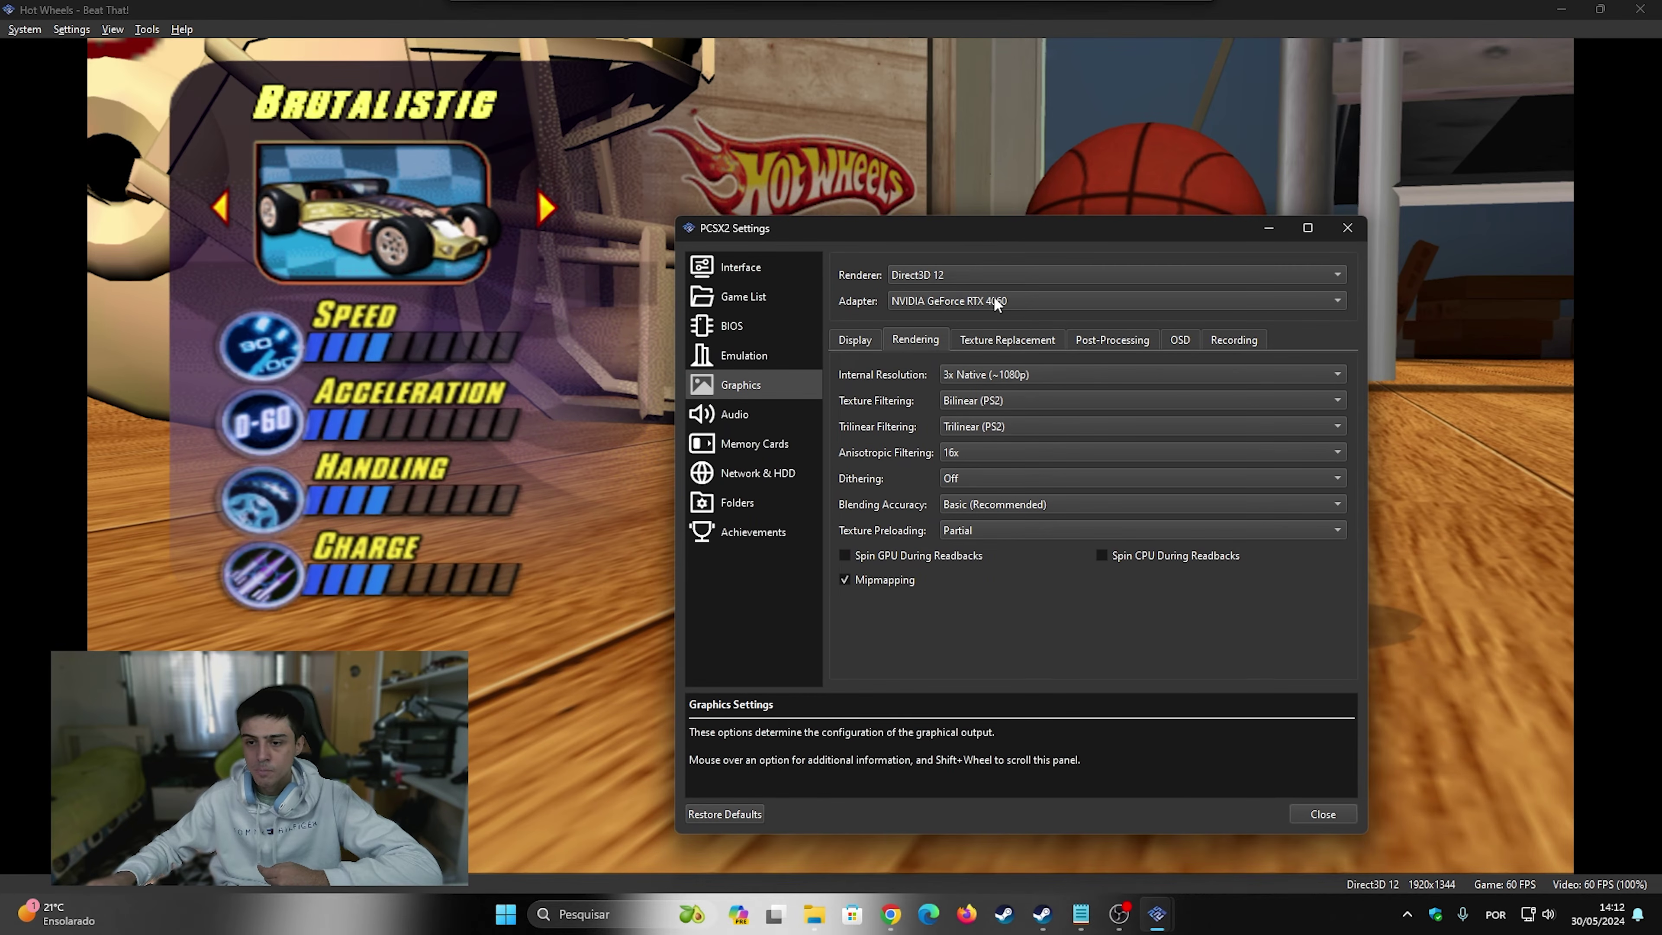
pyautogui.click(1016, 366)
pyautogui.click(1008, 364)
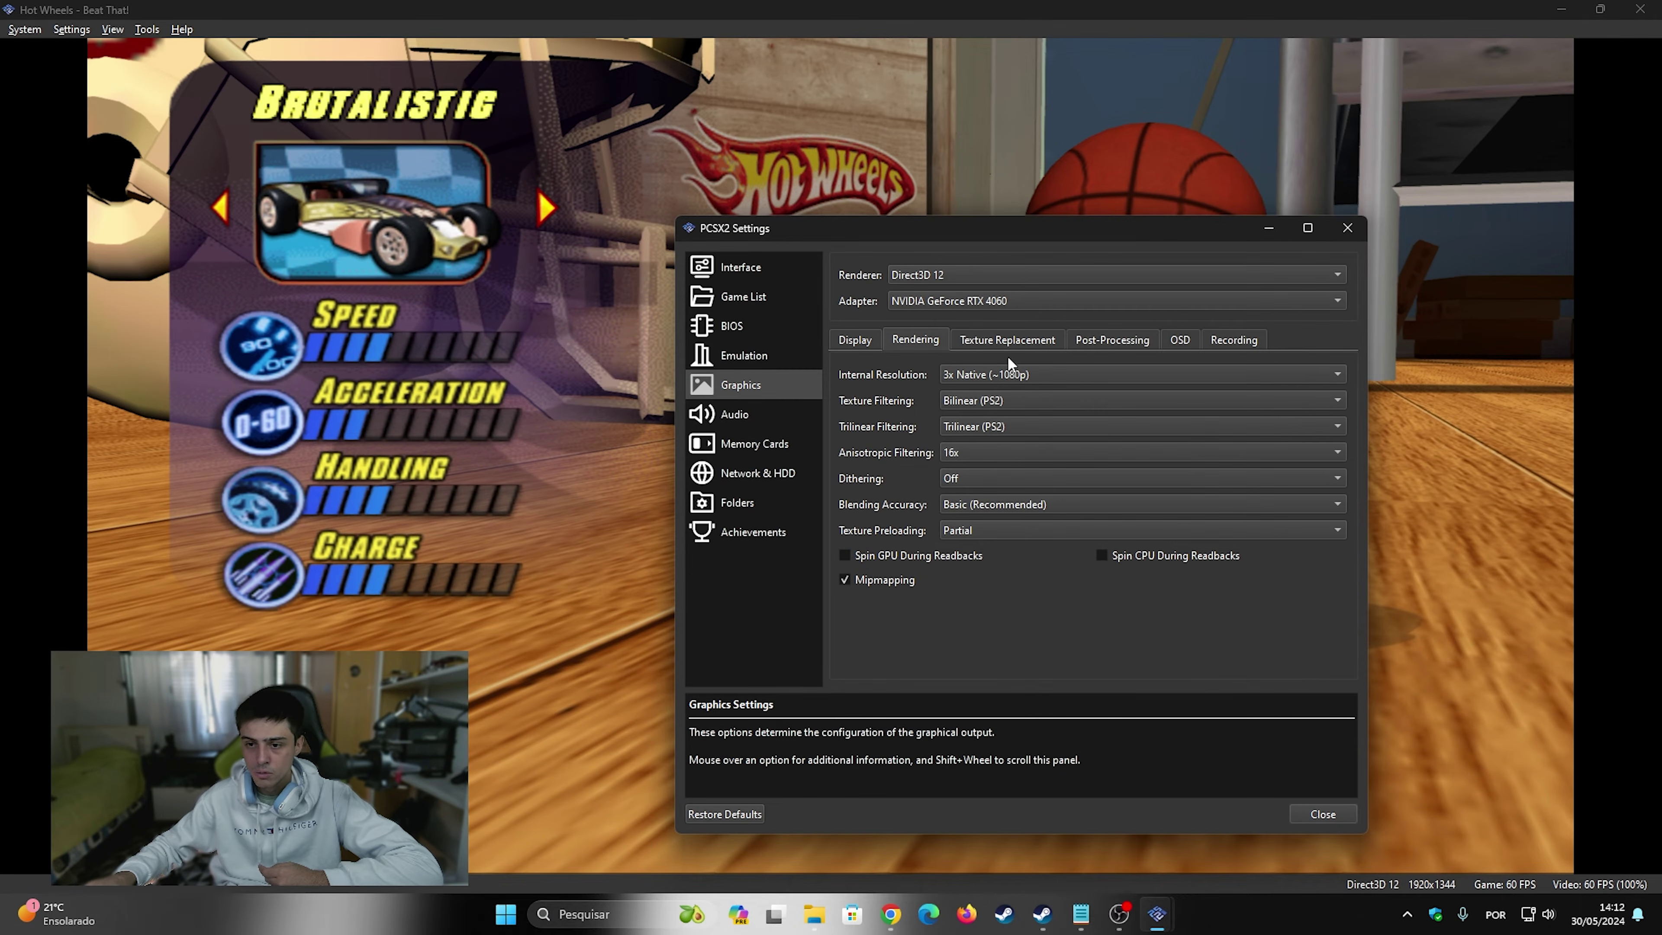
pyautogui.click(1026, 368)
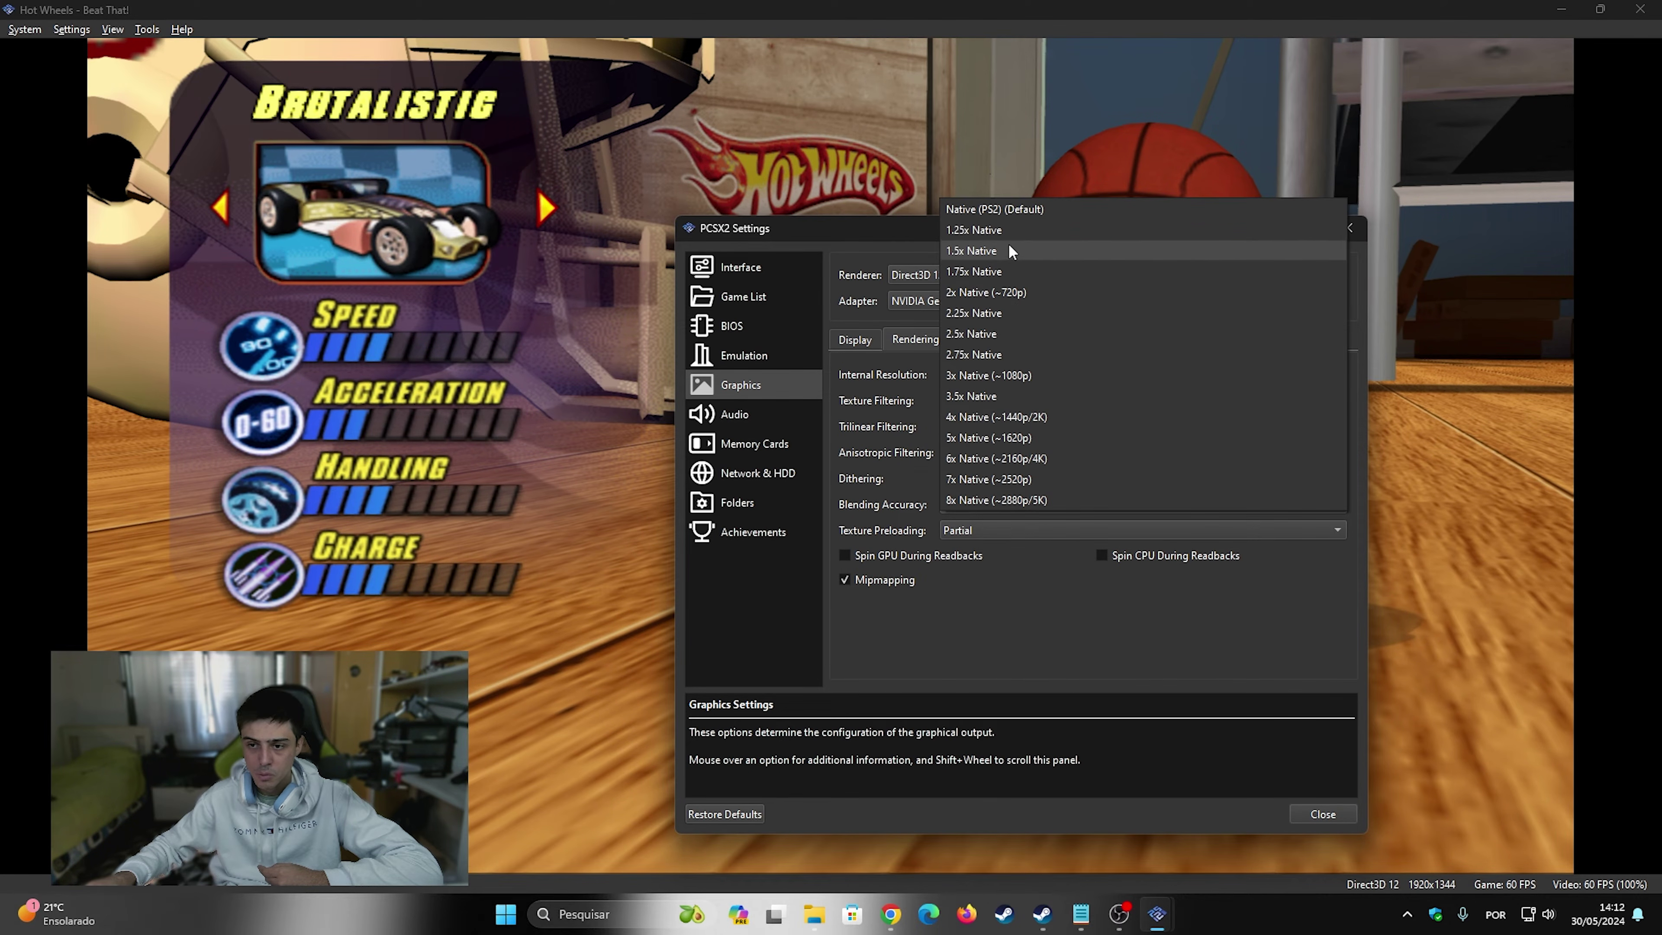
pyautogui.click(1020, 297)
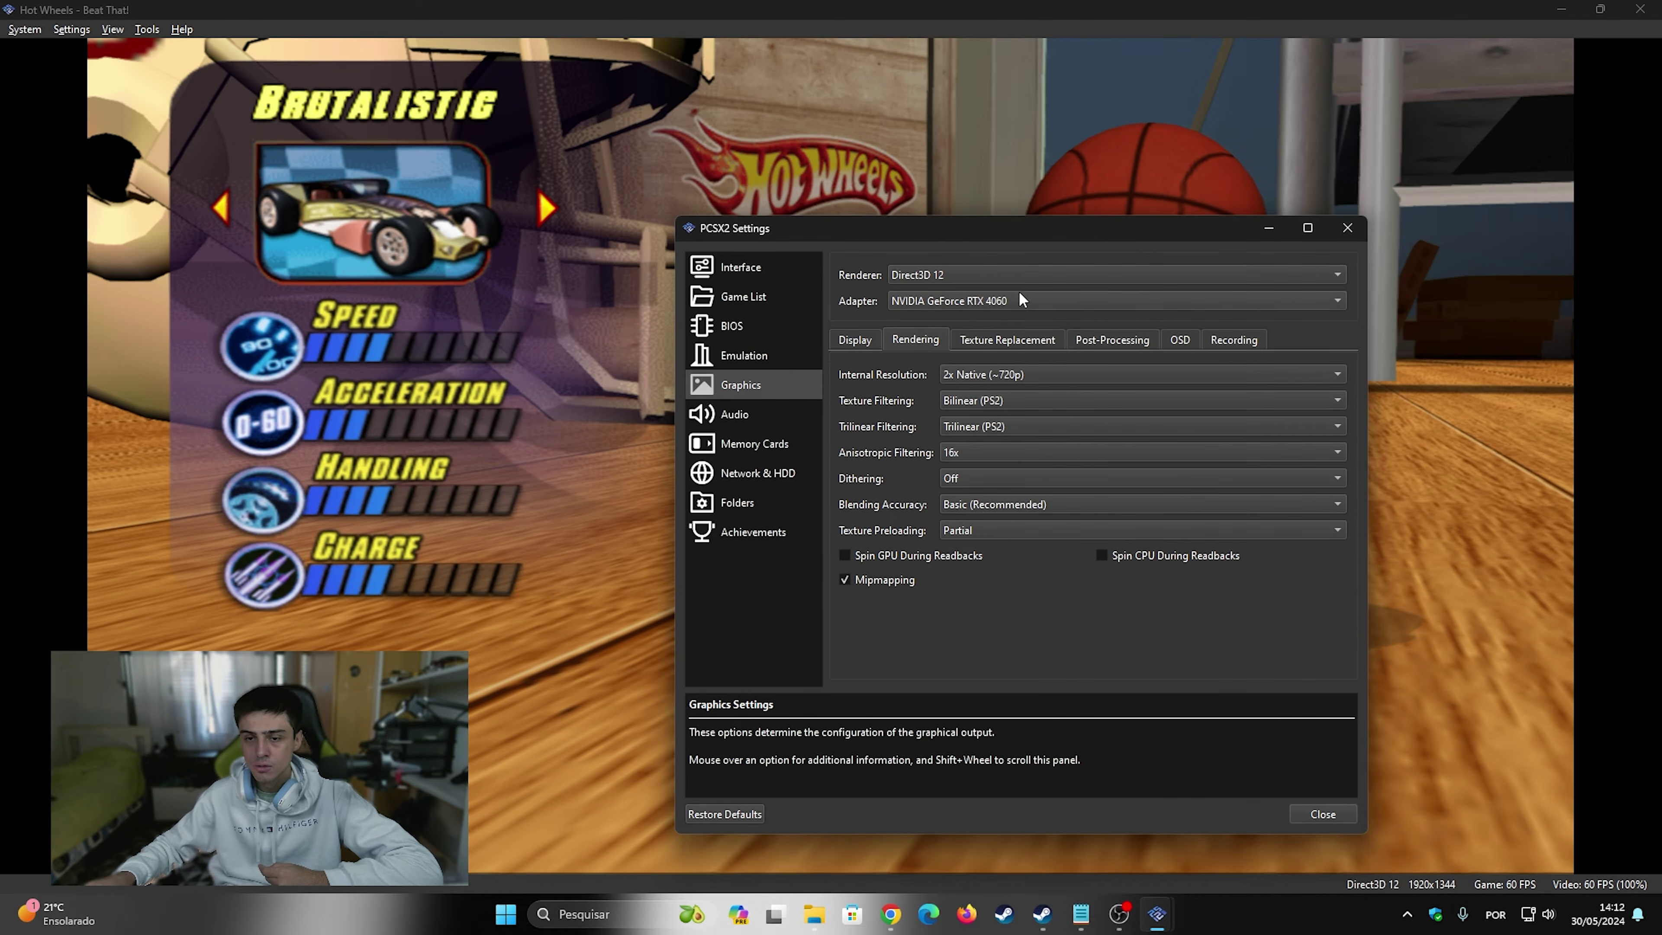
# Step: Move the settings window clear of the car and return the internal resolution to Native (PS2) (Default)
pyautogui.moveTo(868, 237); pyautogui.dragTo(1071, 256)
pyautogui.click(1192, 391)
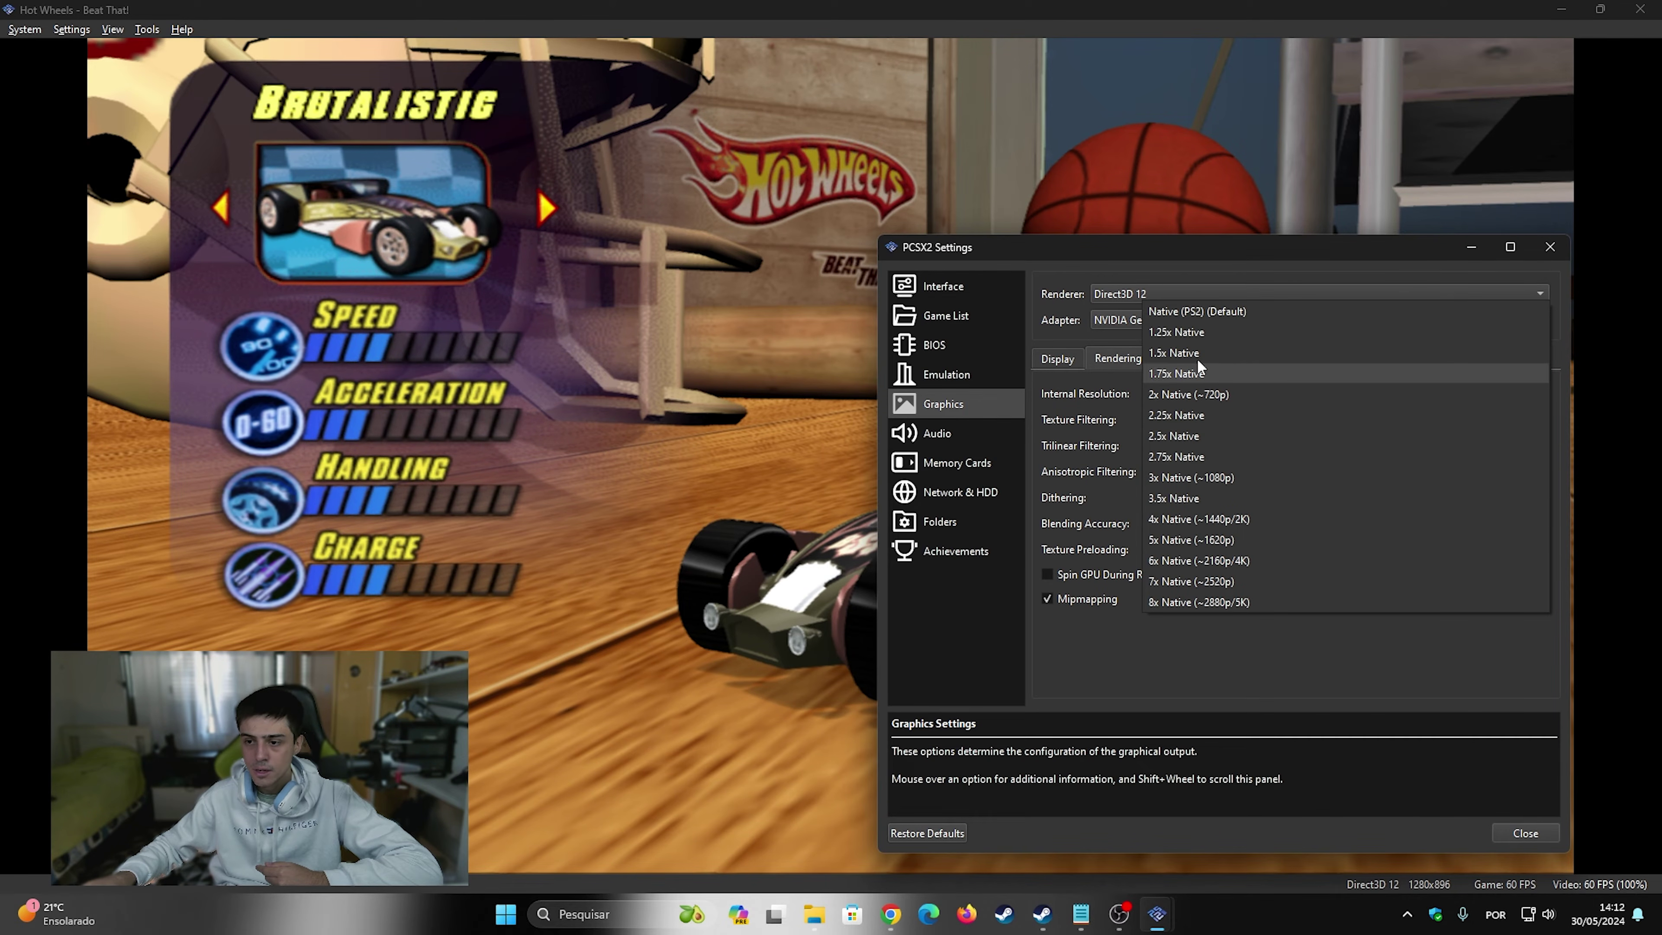
pyautogui.click(1200, 311)
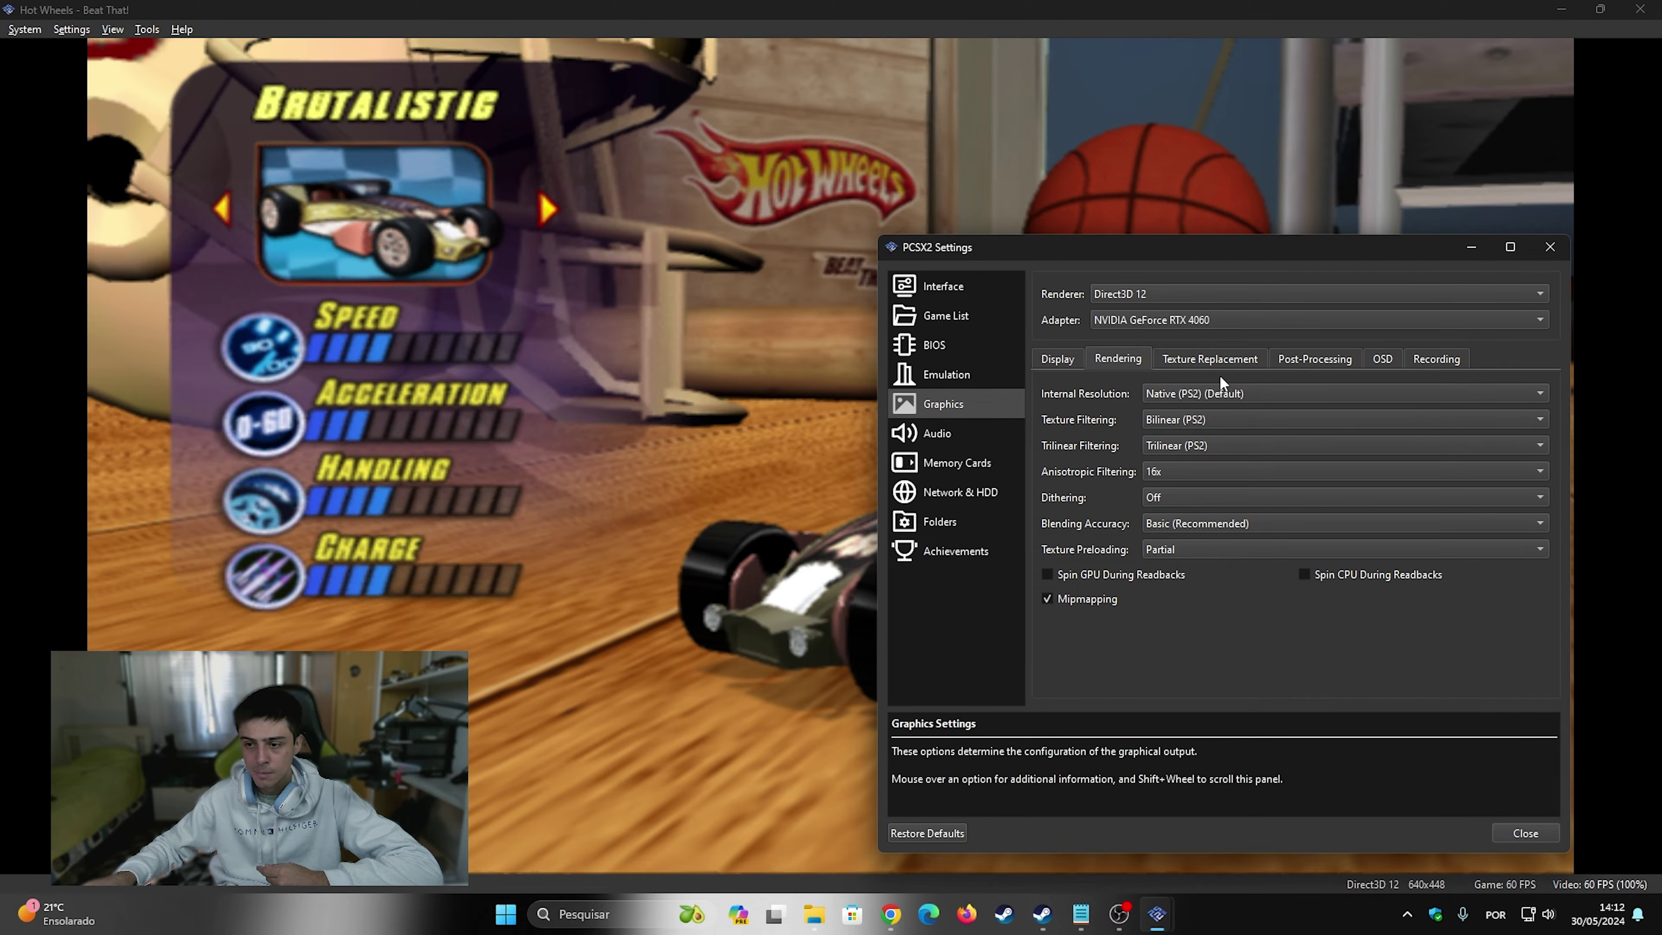
# Step: Raise the internal resolution from native to 2x Native (~720p) and on to 3x Native (~1080p)
pyautogui.click(1221, 393)
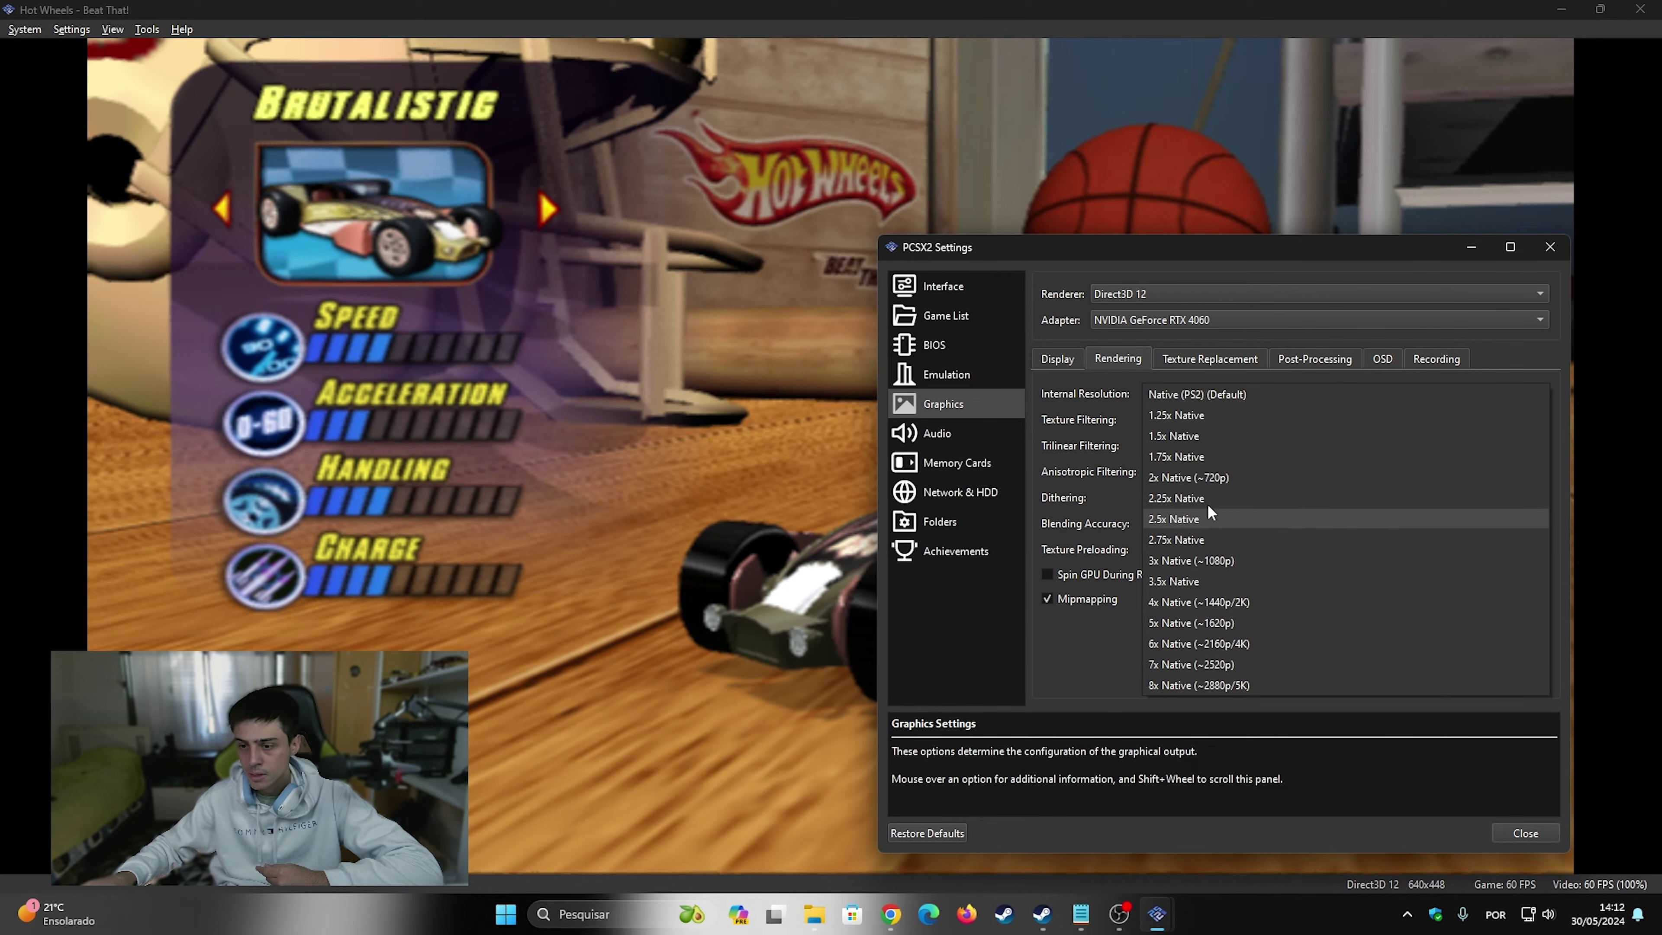
pyautogui.click(1206, 481)
pyautogui.click(1199, 399)
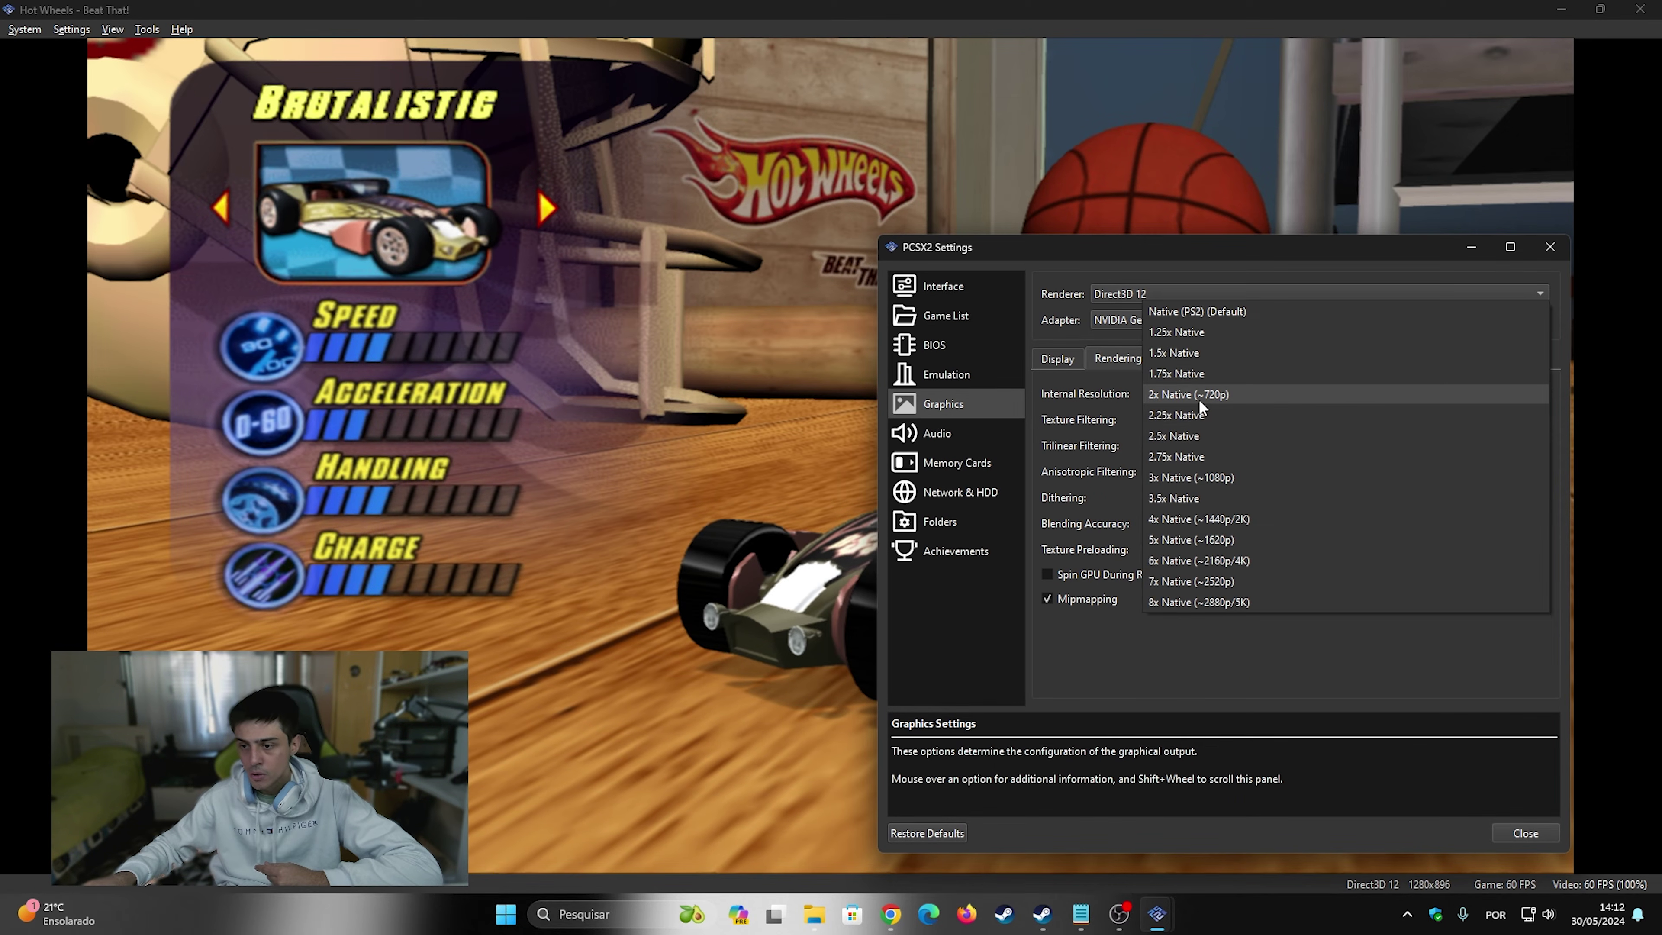
pyautogui.click(1187, 478)
# Step: Switch the internal resolution to 2x Native (~720p) and back to 3x Native (~1080p) for another comparison
pyautogui.moveTo(1184, 256); pyautogui.dragTo(1053, 257)
pyautogui.click(1079, 393)
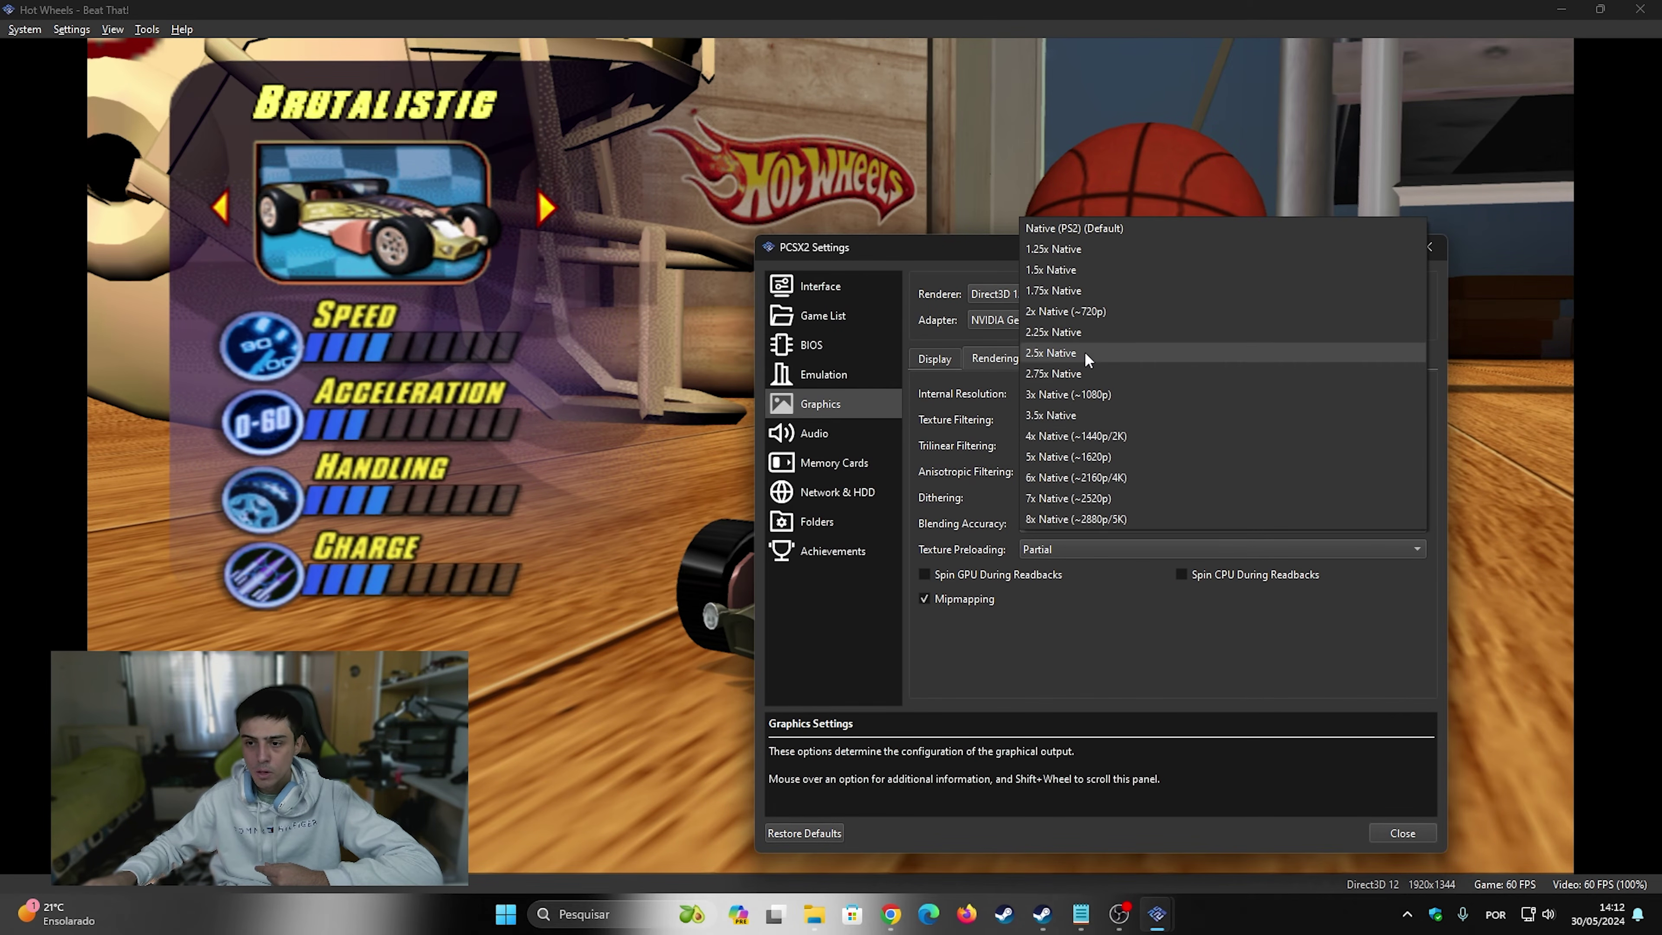
pyautogui.click(1075, 311)
pyautogui.click(1120, 394)
pyautogui.click(1122, 479)
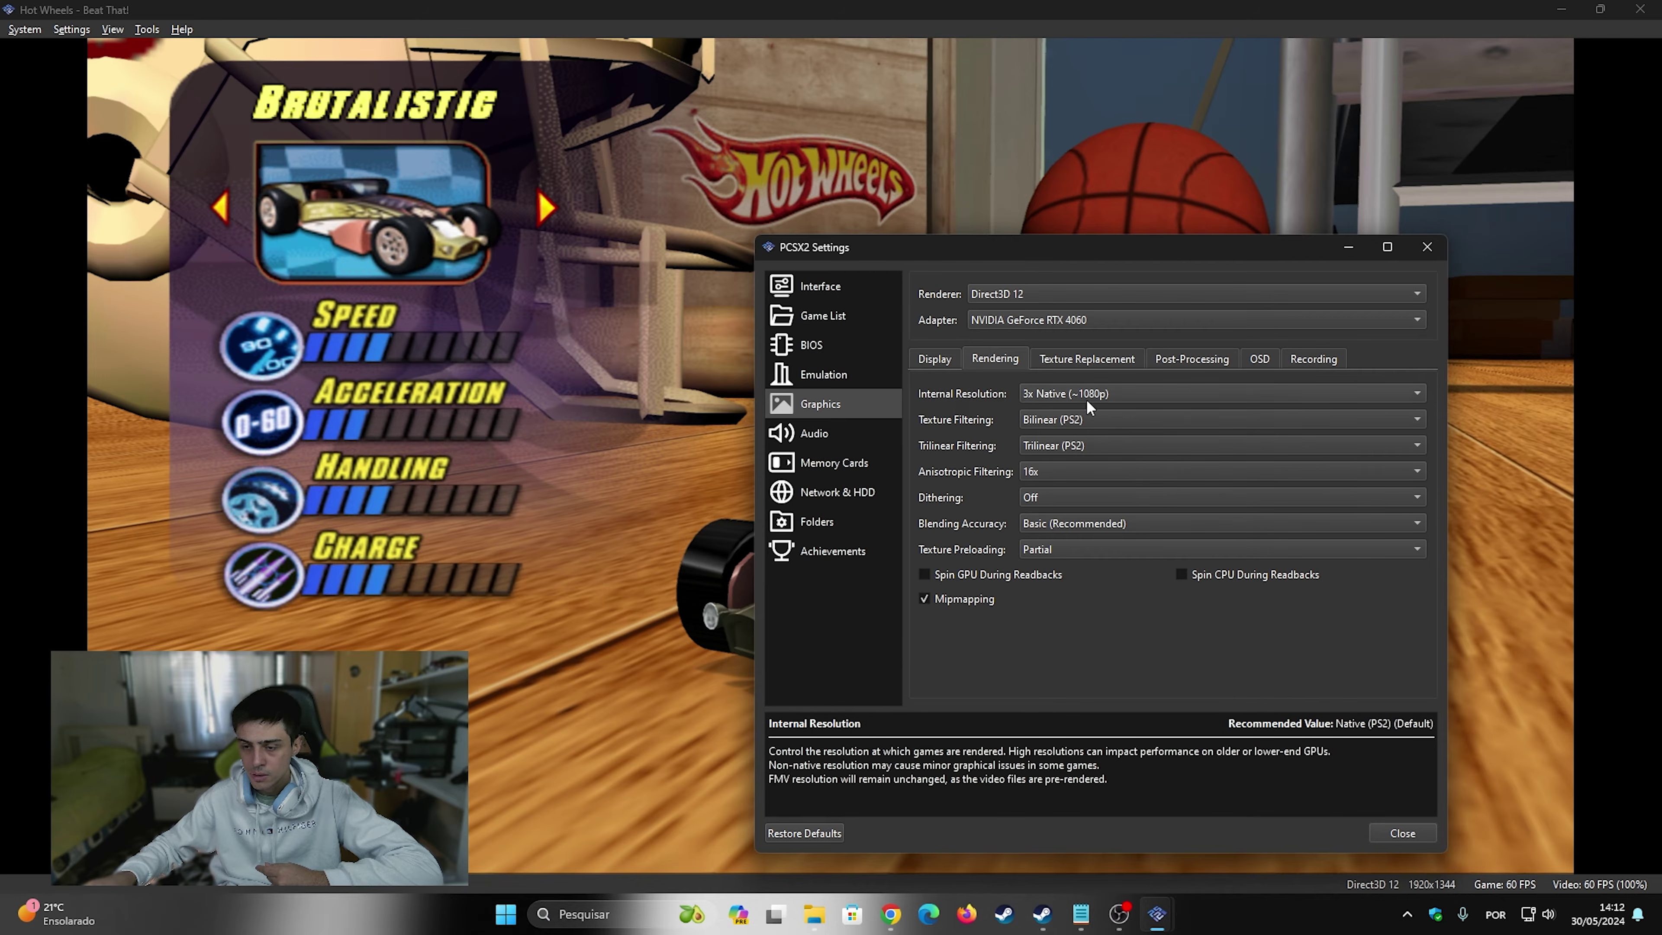
# Step: Switch the texture filtering to Nearest and back to Bilinear (PS2) to compare the two
pyautogui.click(1092, 426)
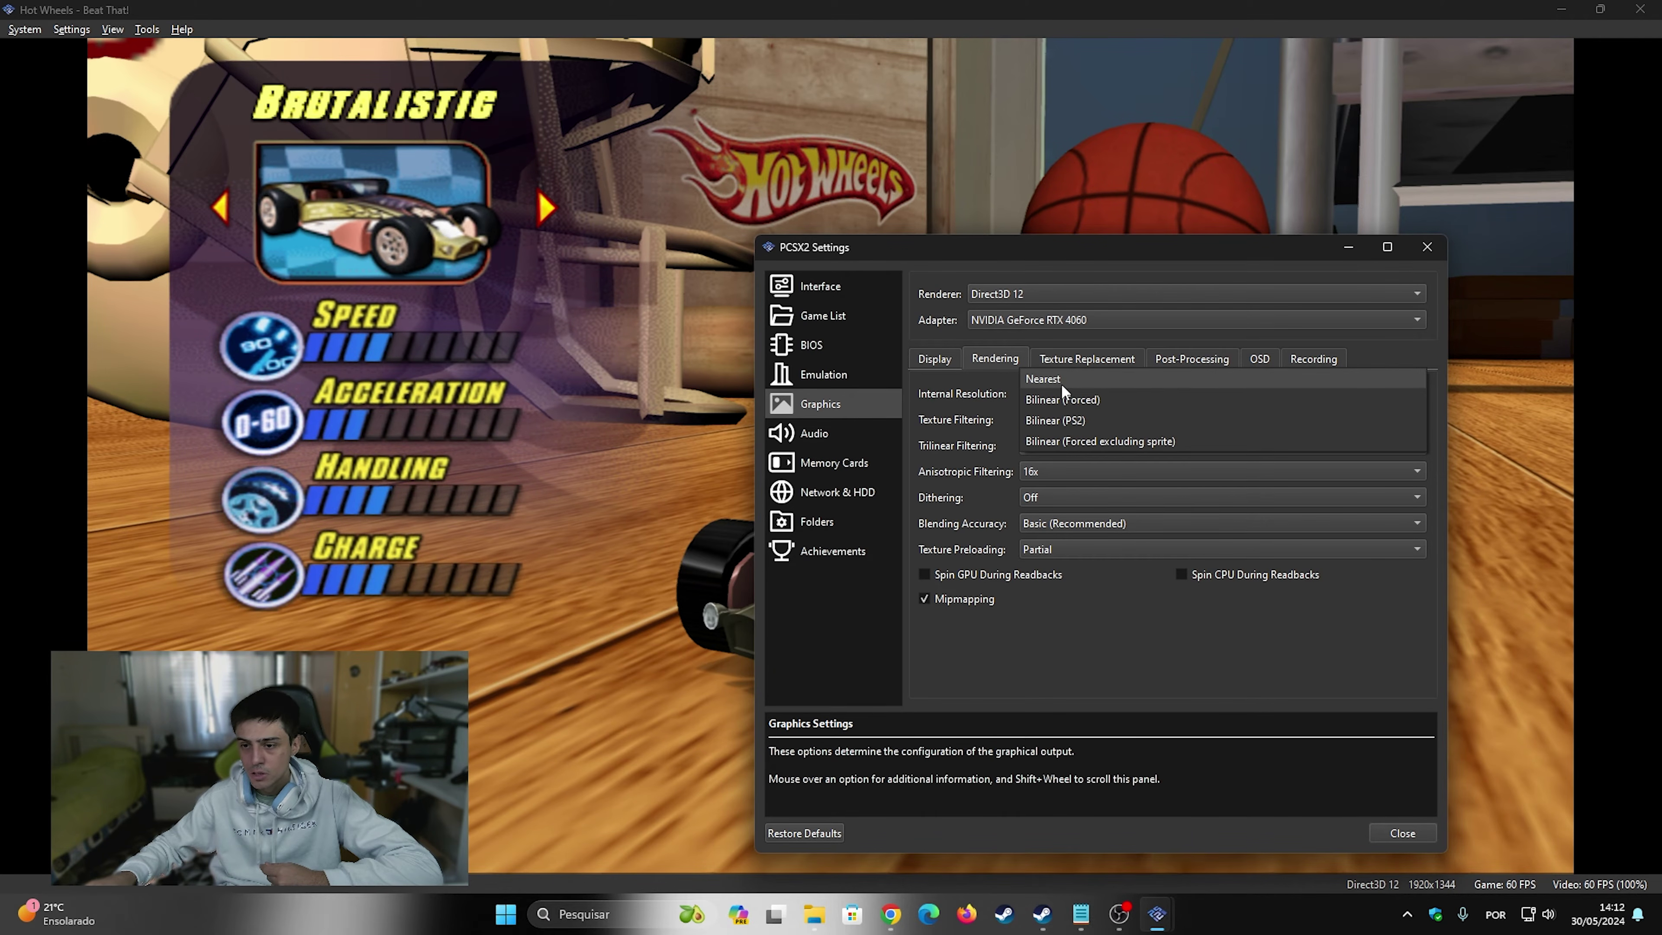
pyautogui.click(1061, 381)
pyautogui.click(1061, 423)
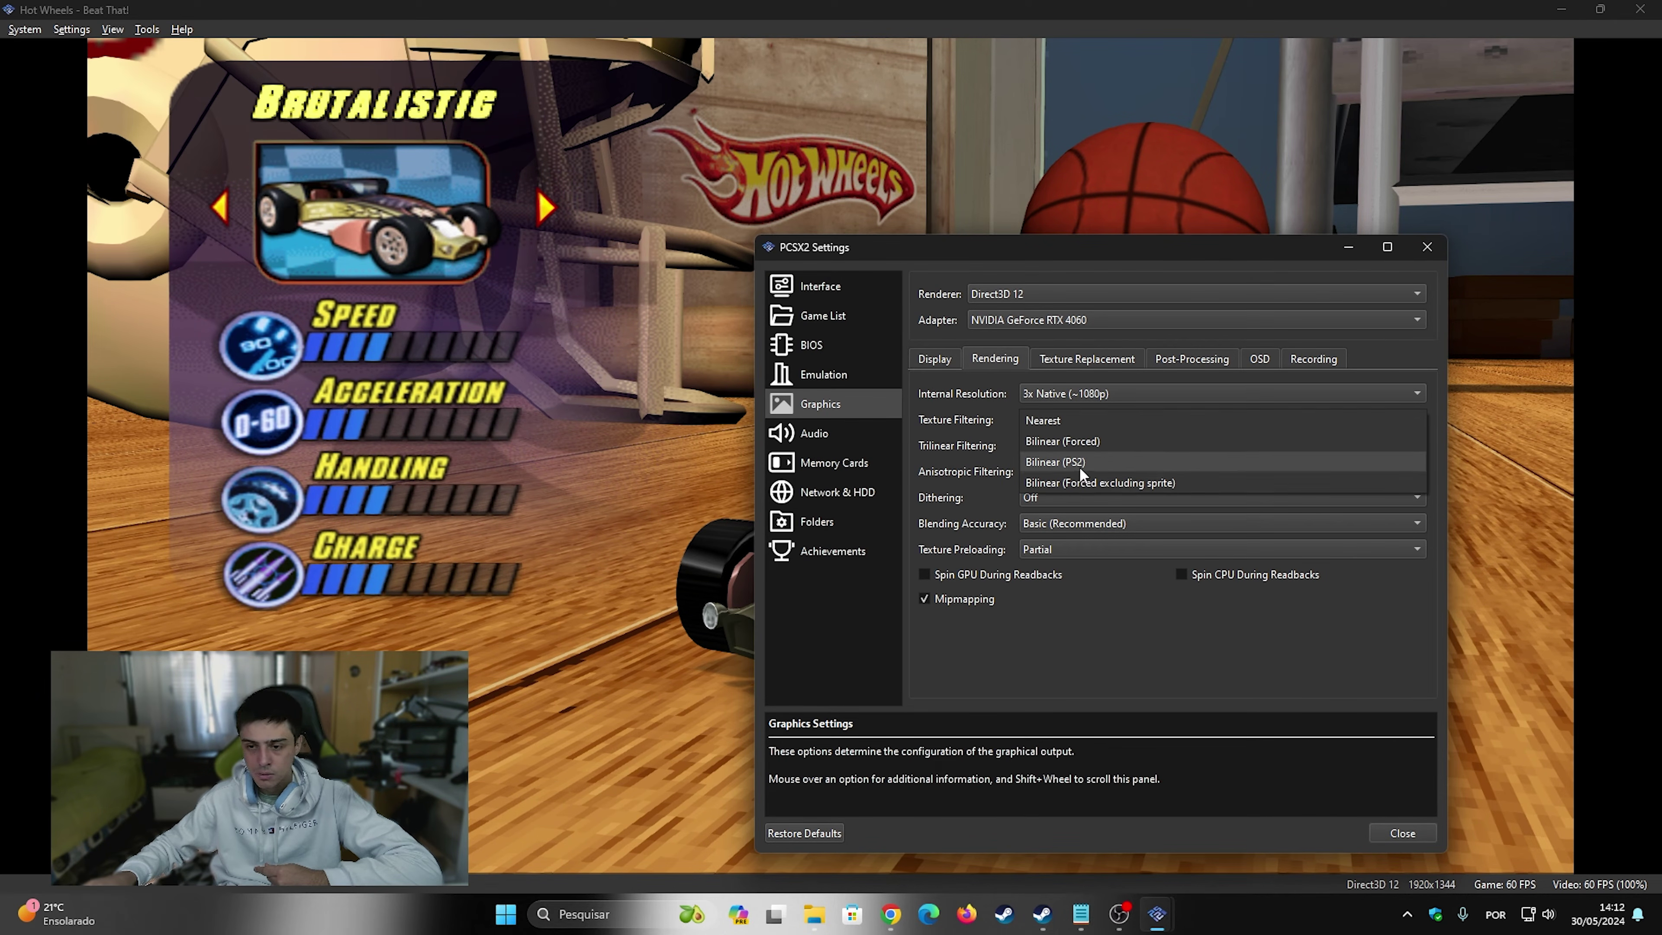
pyautogui.click(1065, 462)
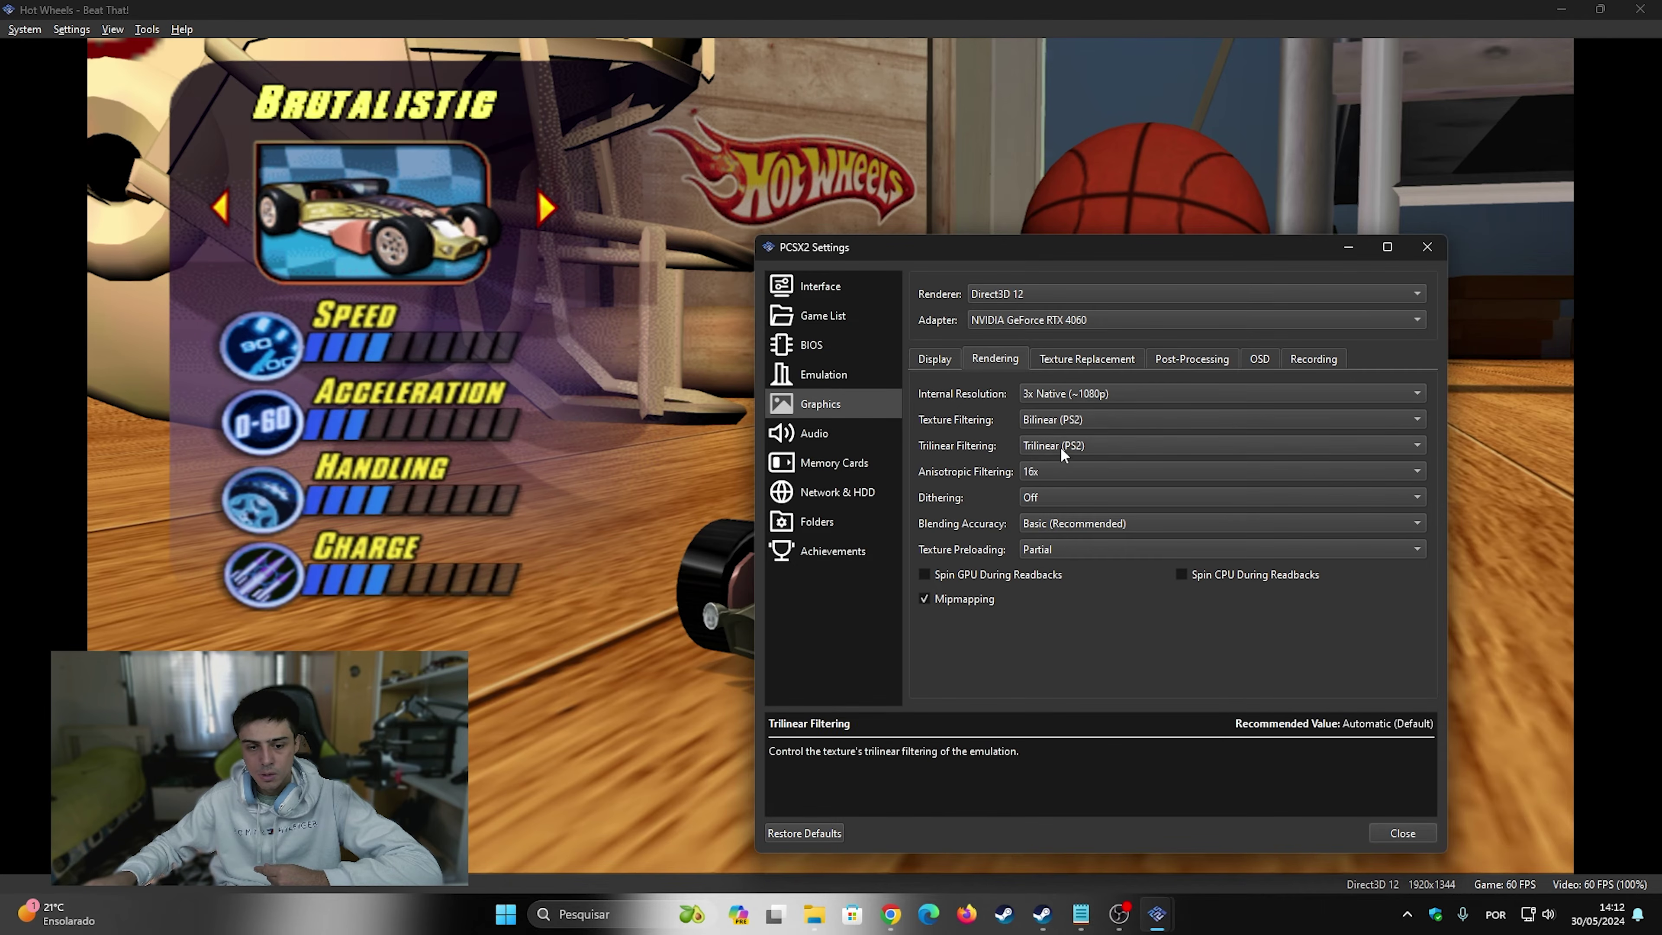
# Step: Change the texture filtering to Bilinear (Forced excluding sprite) and then to Nearest, comparing the effect on the game
pyautogui.click(1079, 416)
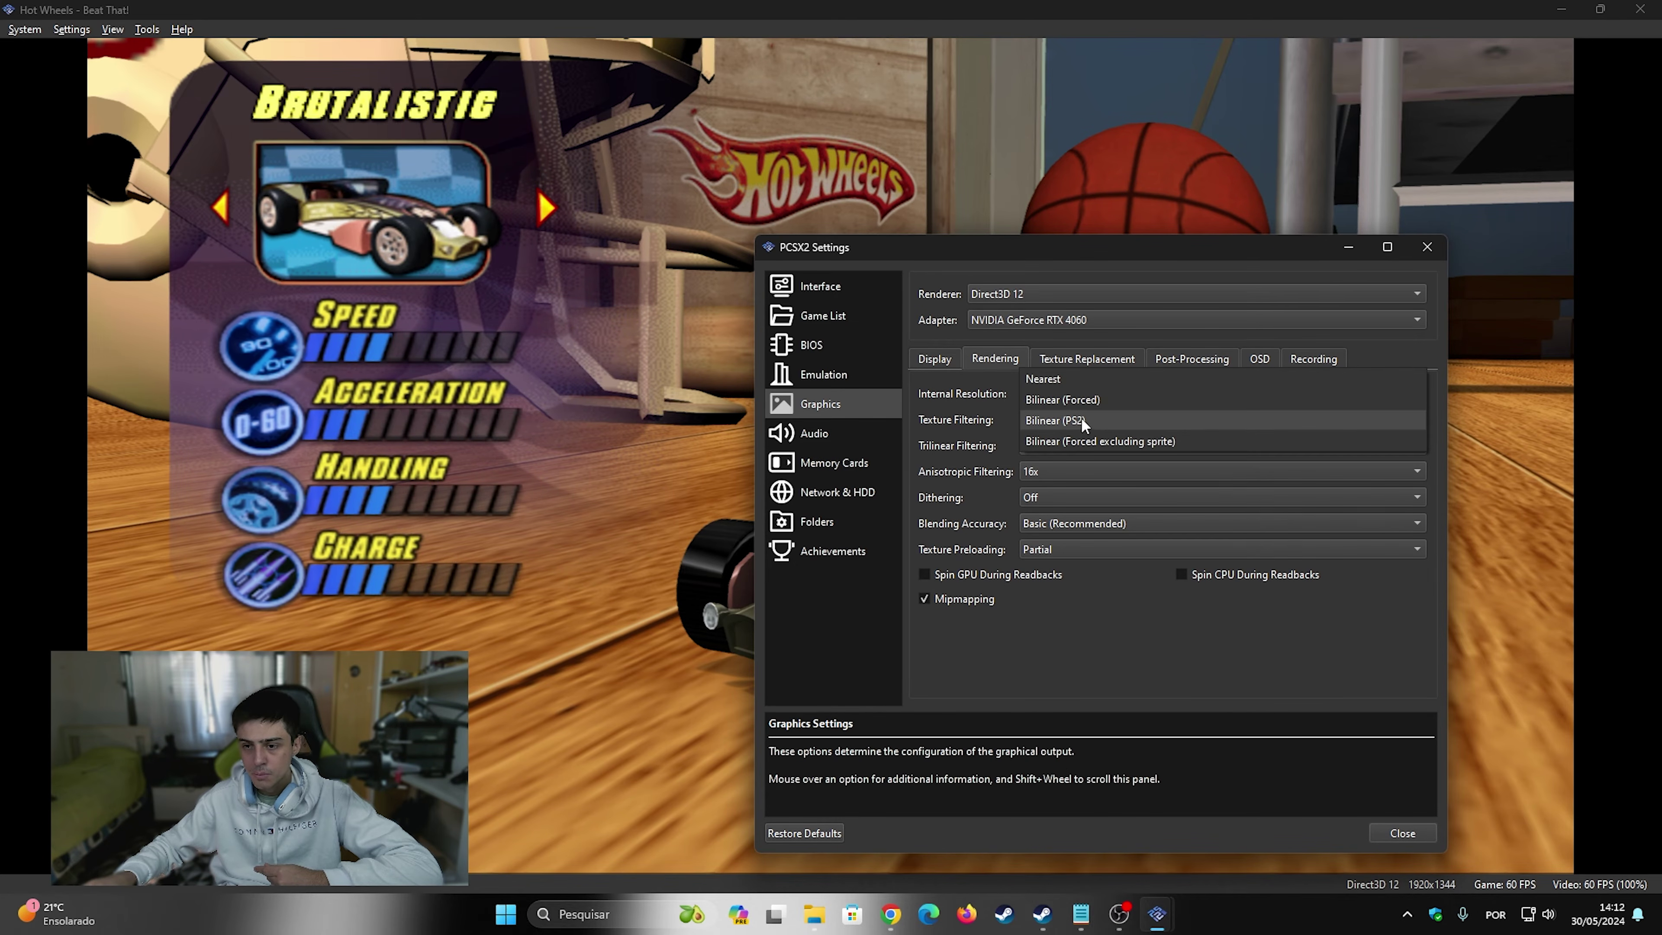
pyautogui.click(1091, 442)
pyautogui.click(1038, 422)
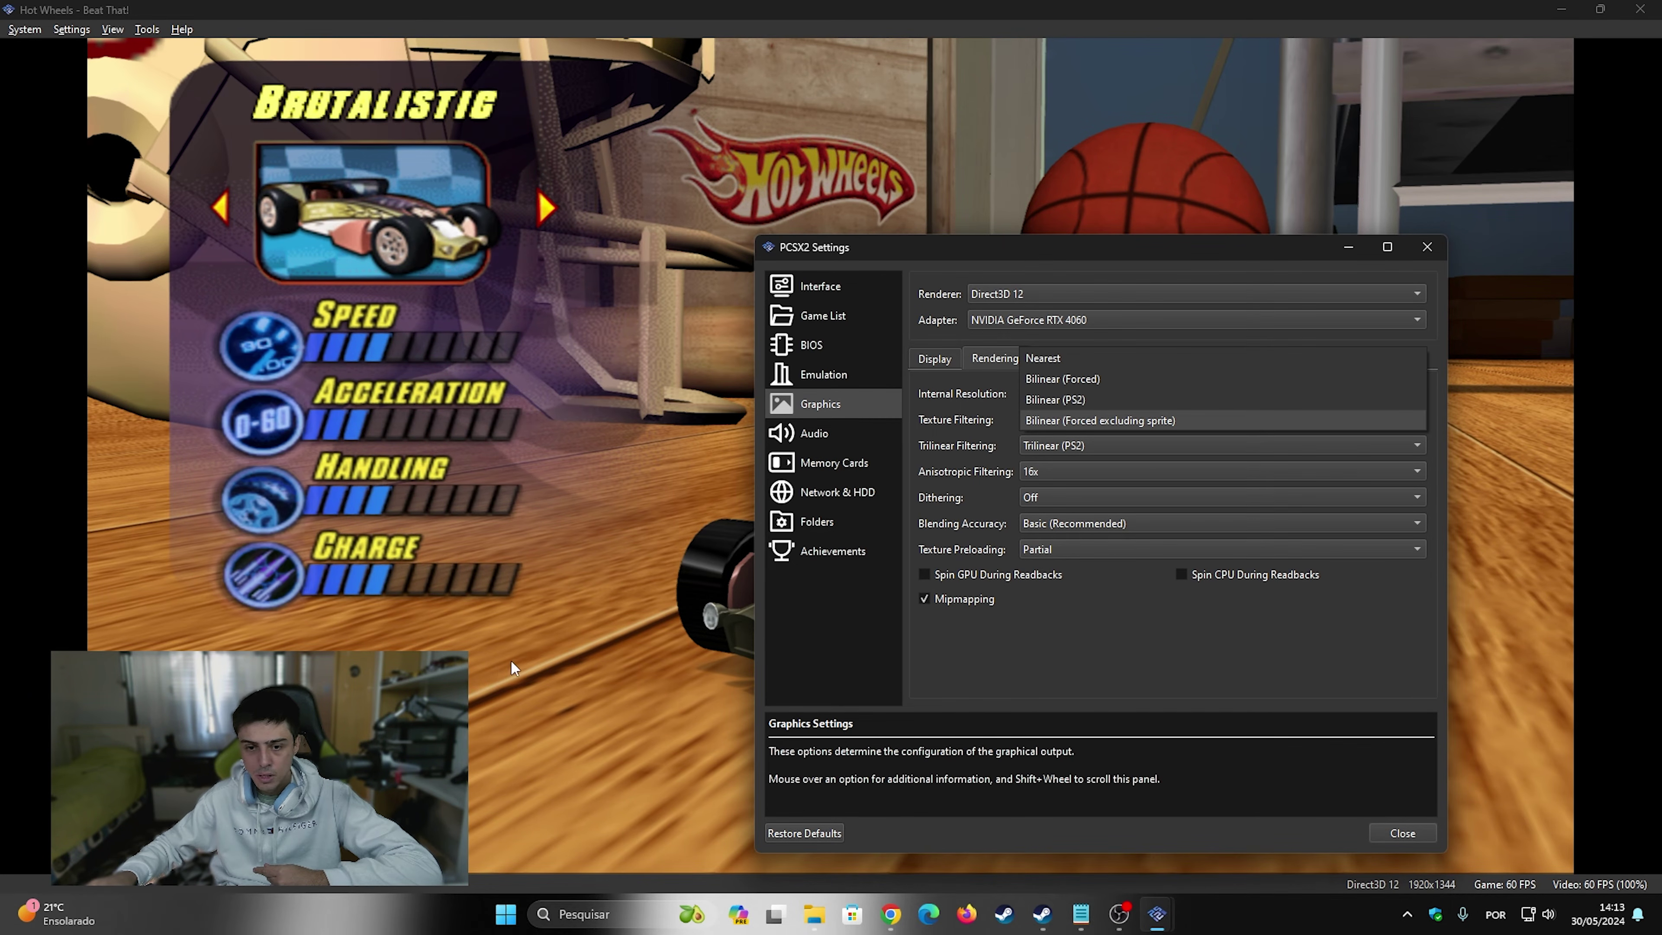
pyautogui.click(1056, 362)
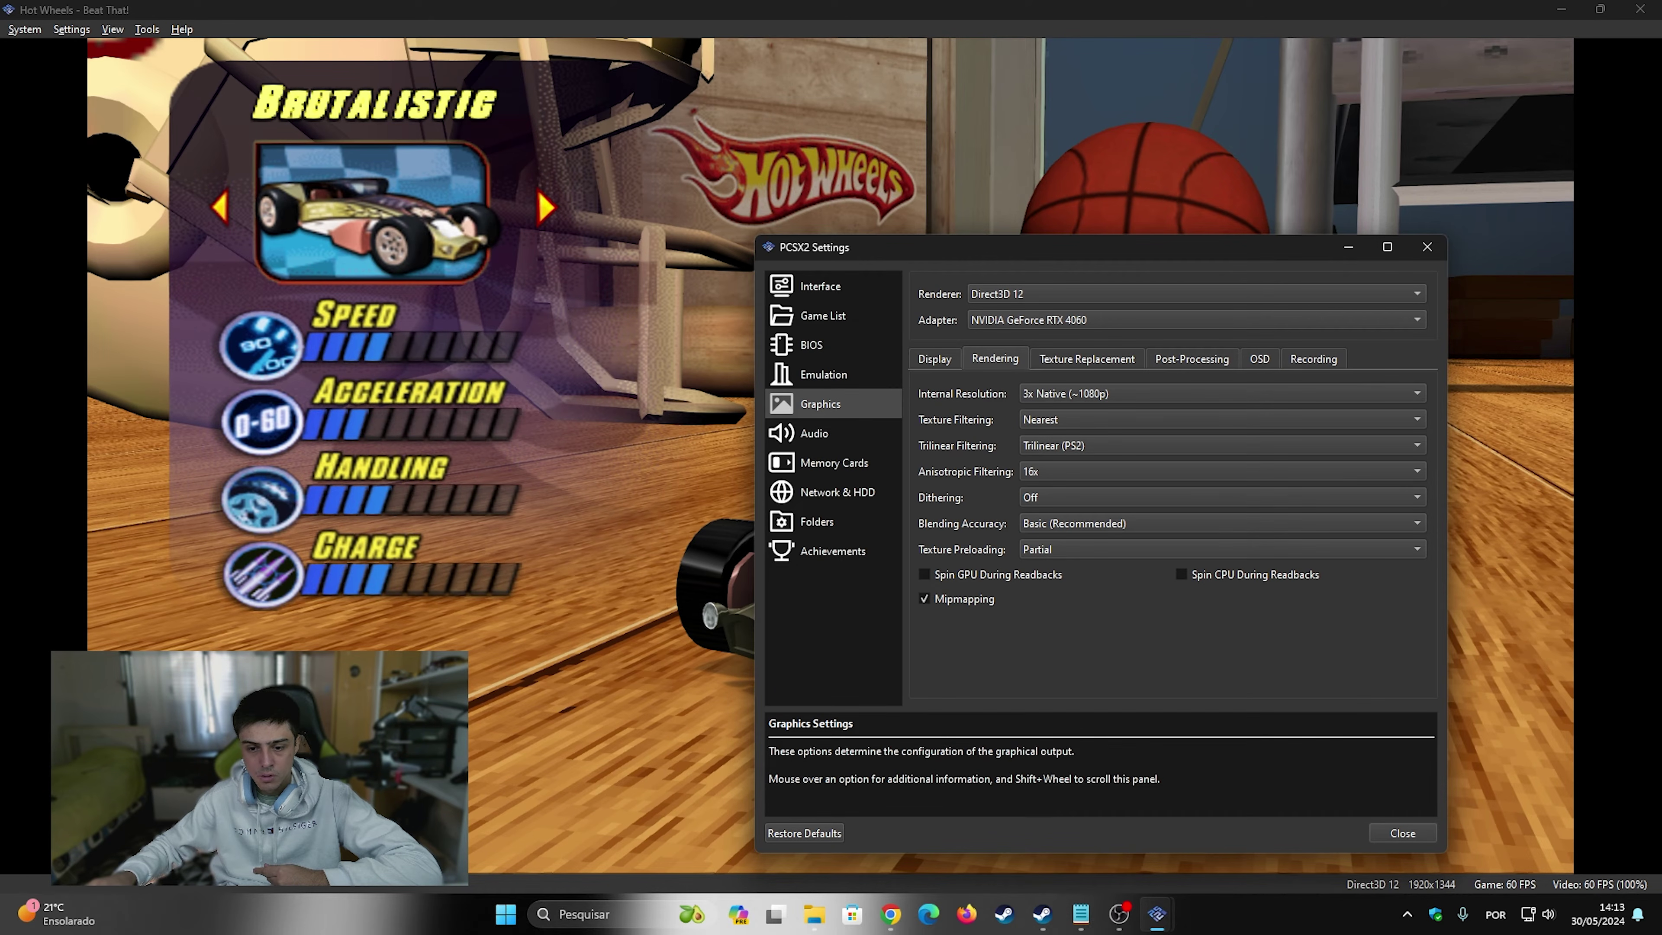
# Step: Shift the settings window slightly, switch texture filtering to Bilinear (PS2) for comparison, and set it back to Nearest
pyautogui.moveTo(967, 257); pyautogui.dragTo(935, 222)
pyautogui.click(1008, 385)
pyautogui.click(1001, 434)
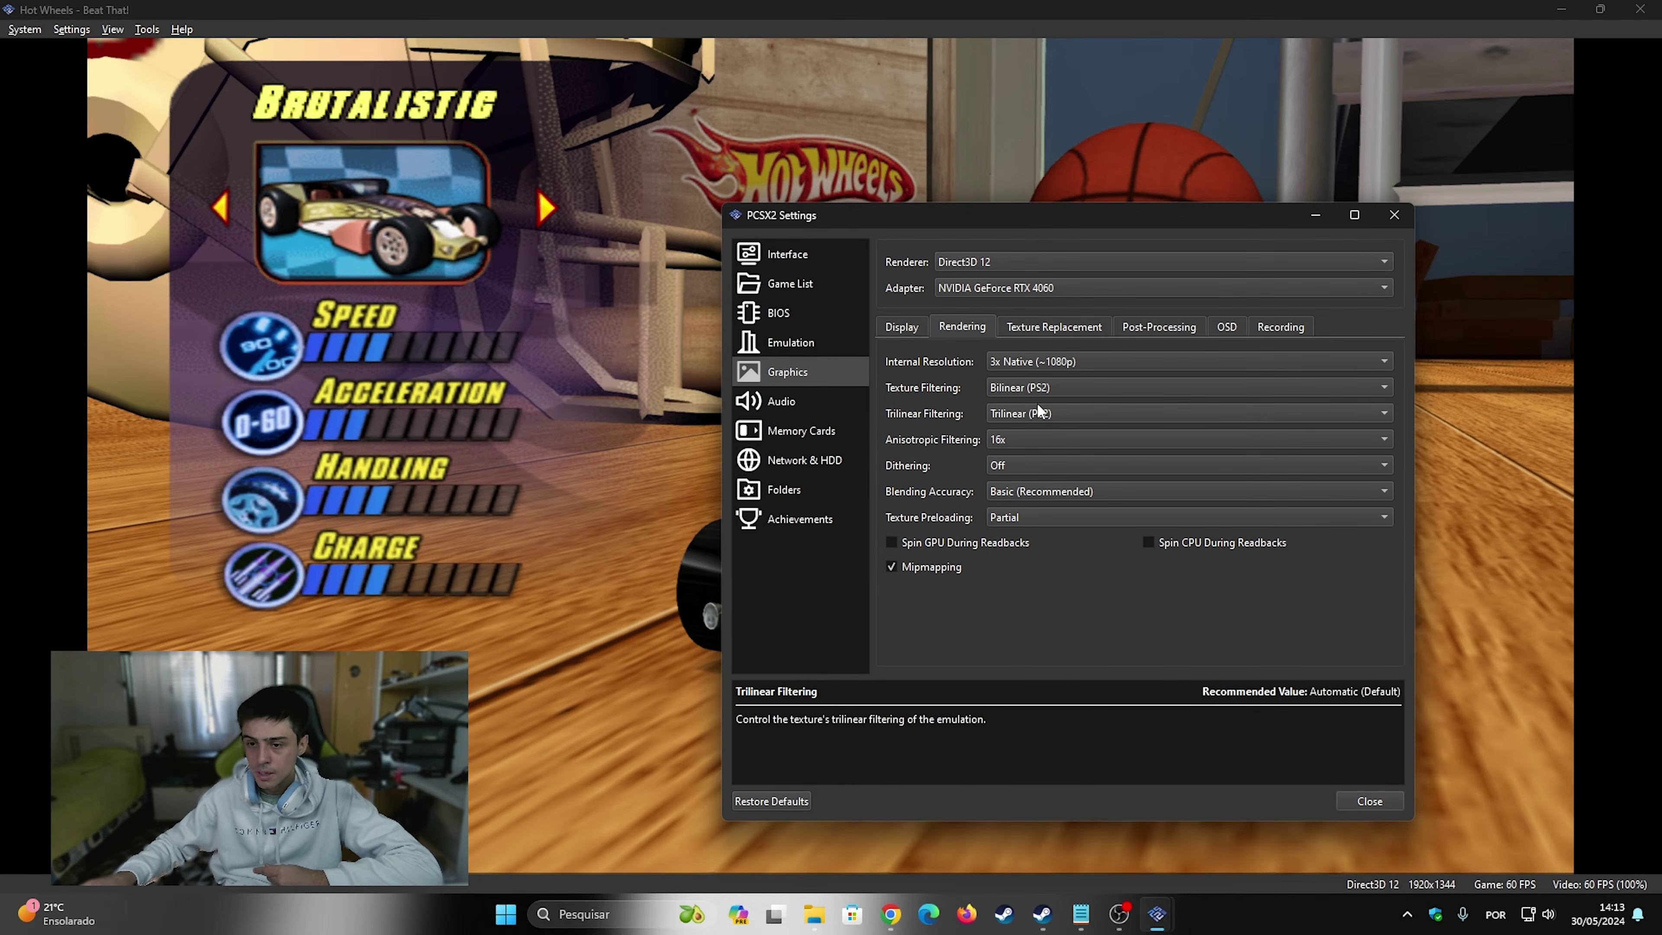
pyautogui.click(1035, 387)
pyautogui.click(1040, 348)
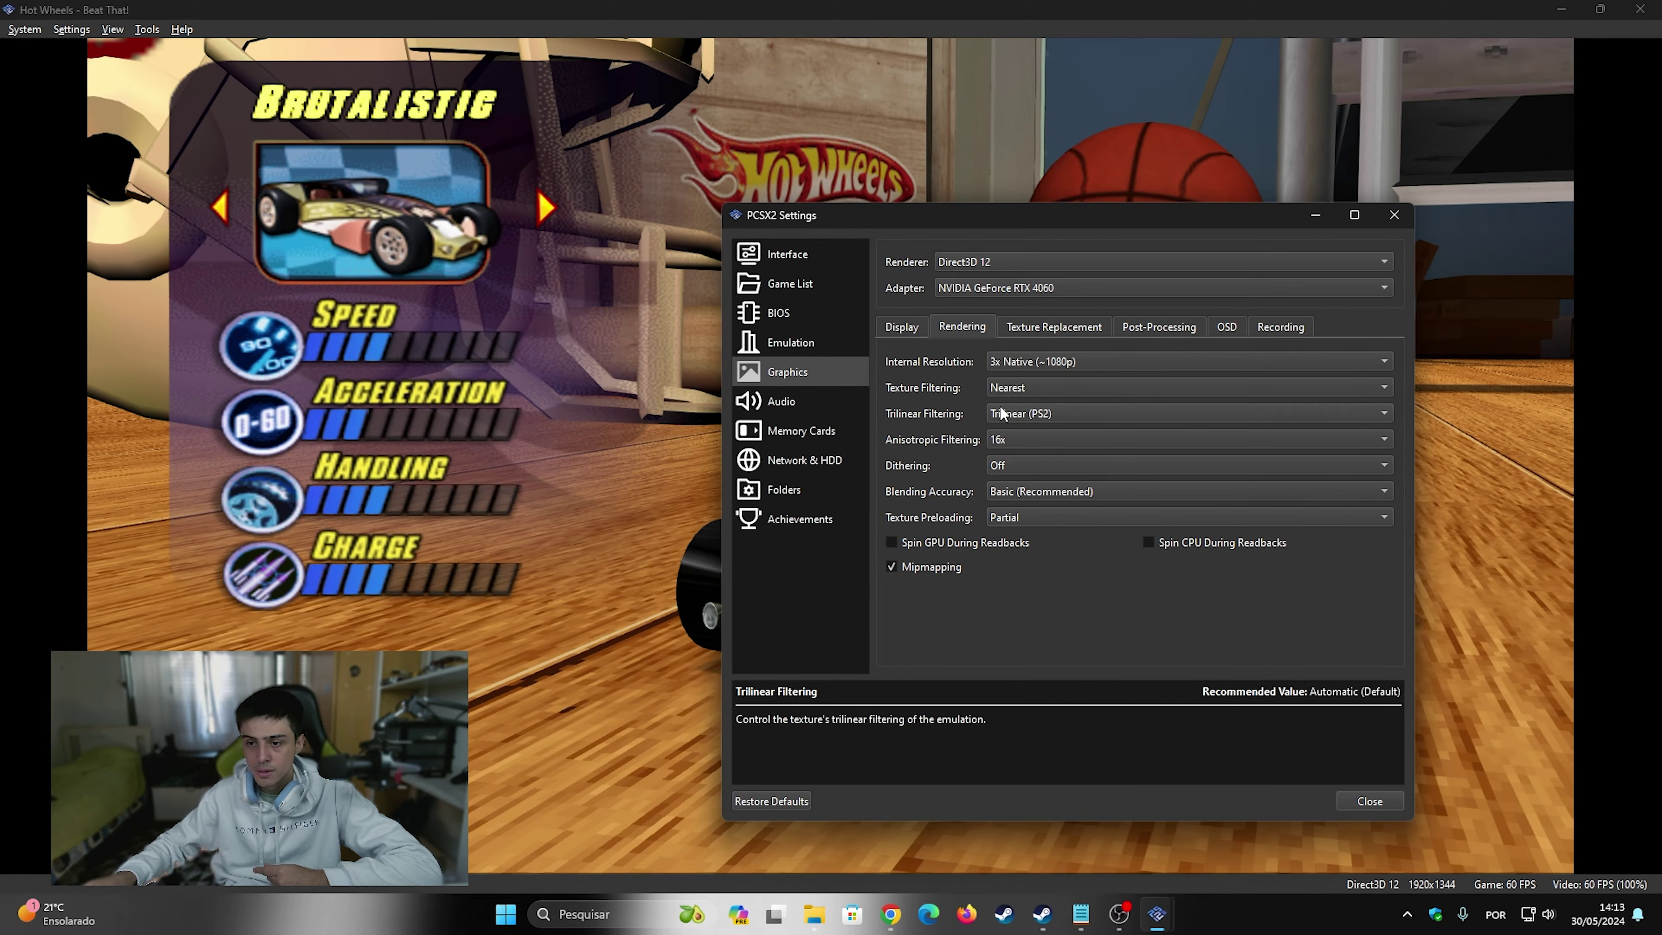
pyautogui.click(1007, 387)
pyautogui.click(1002, 387)
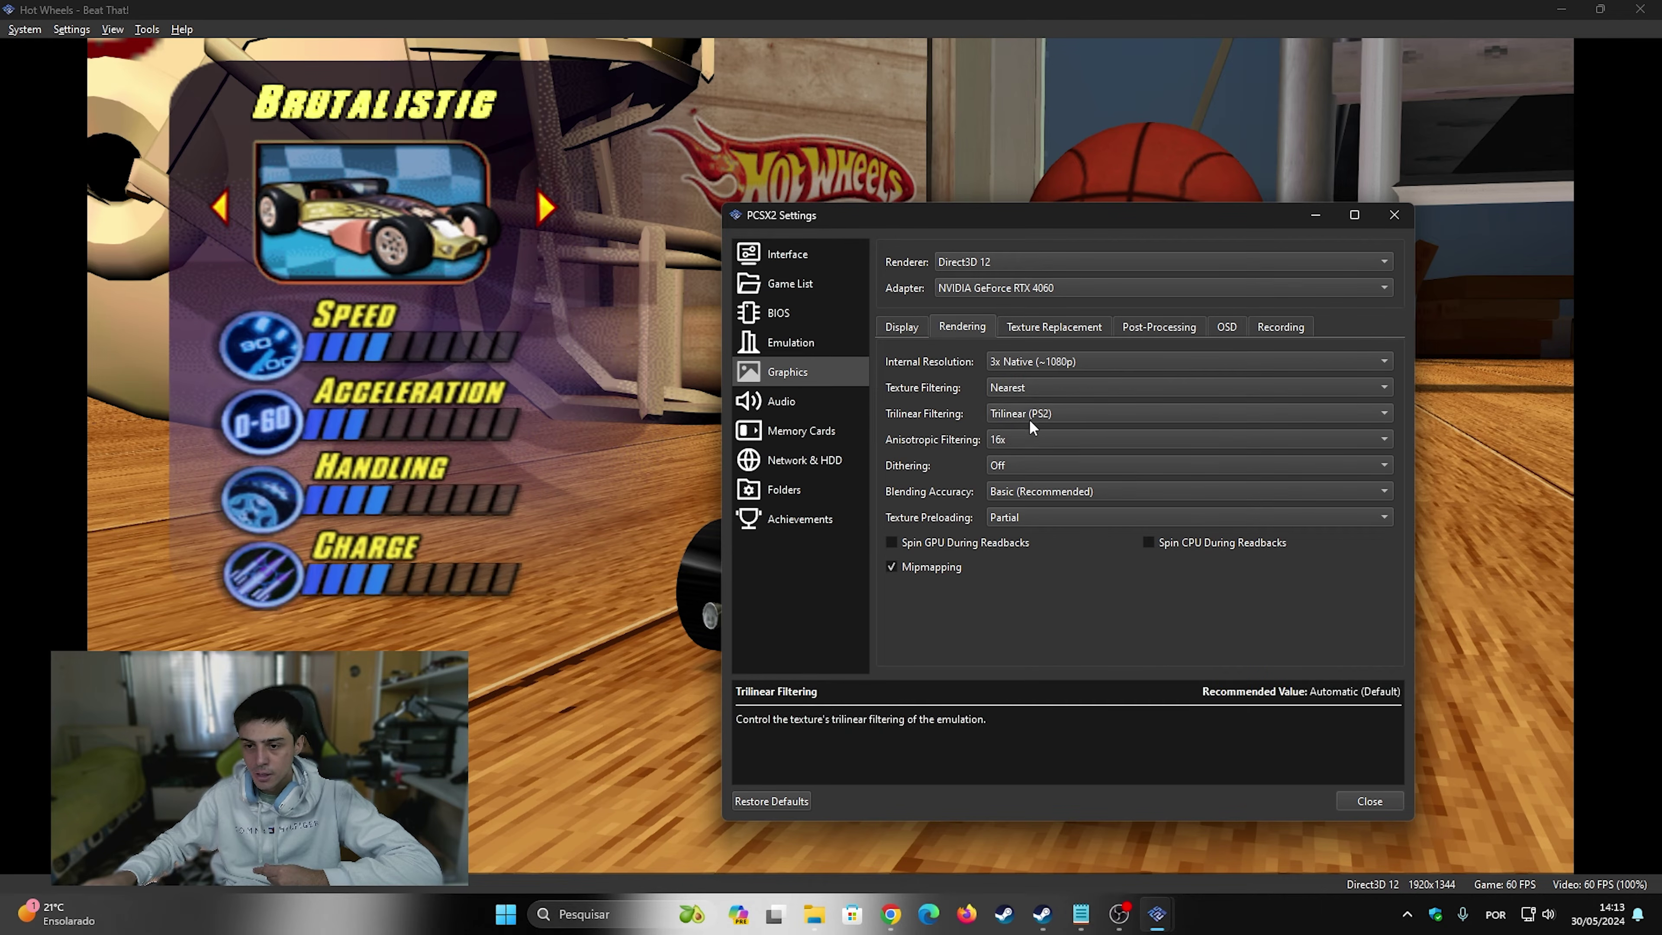
# Step: Set the trilinear filtering to Off (None)
pyautogui.click(1025, 413)
pyautogui.click(1023, 390)
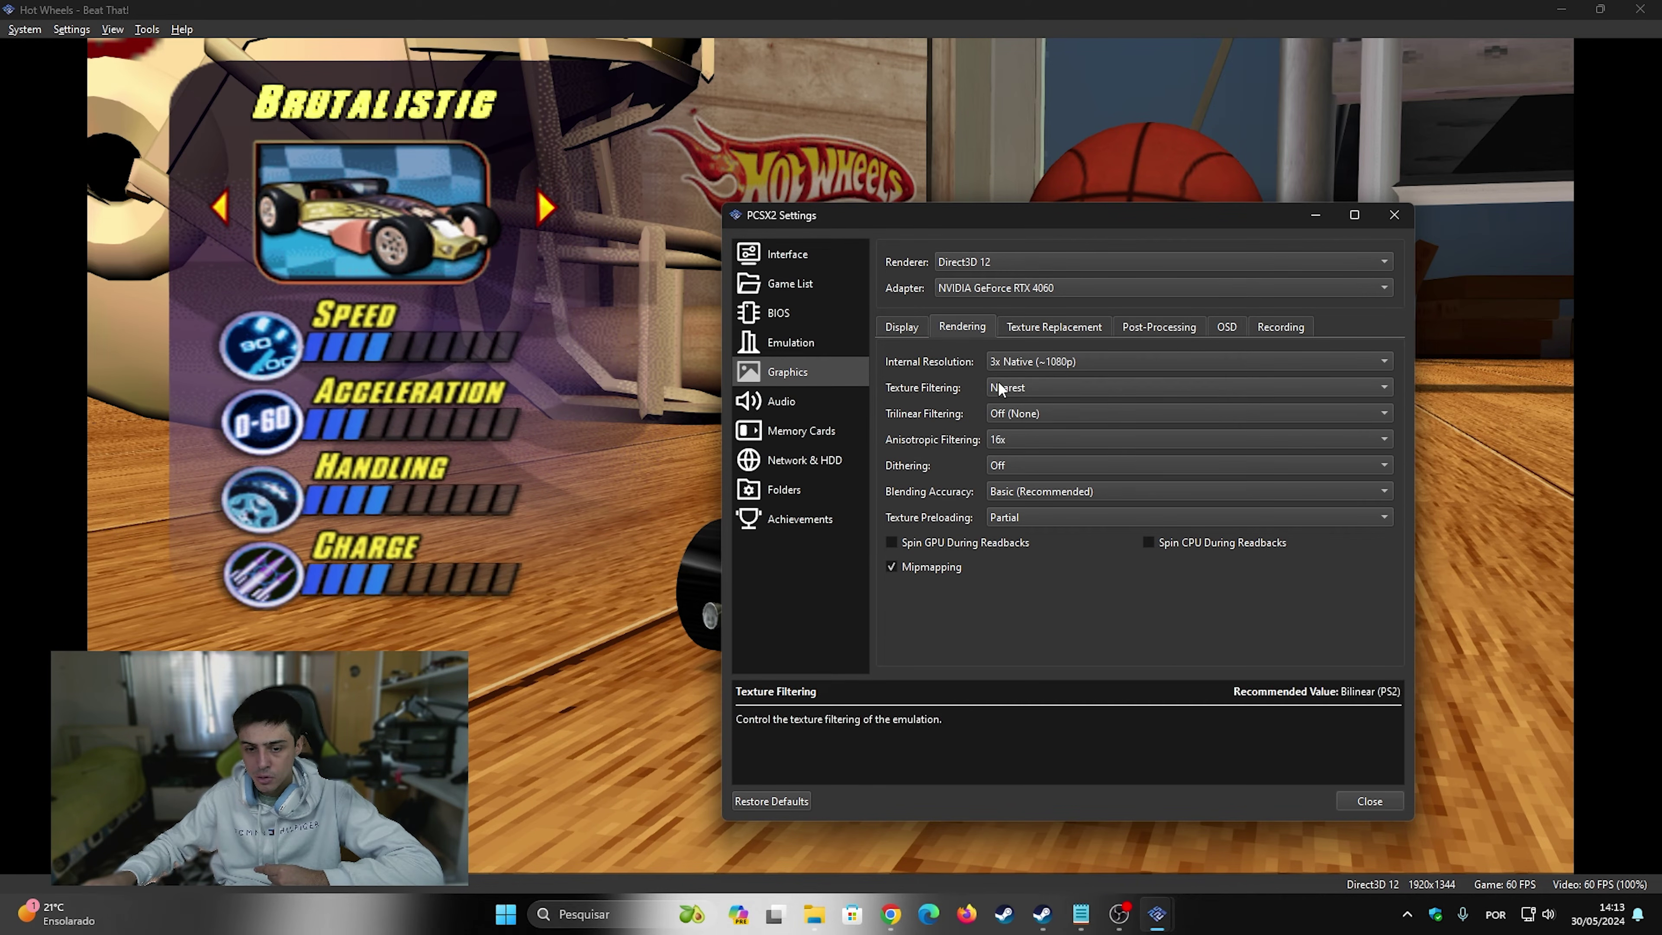
pyautogui.click(1011, 413)
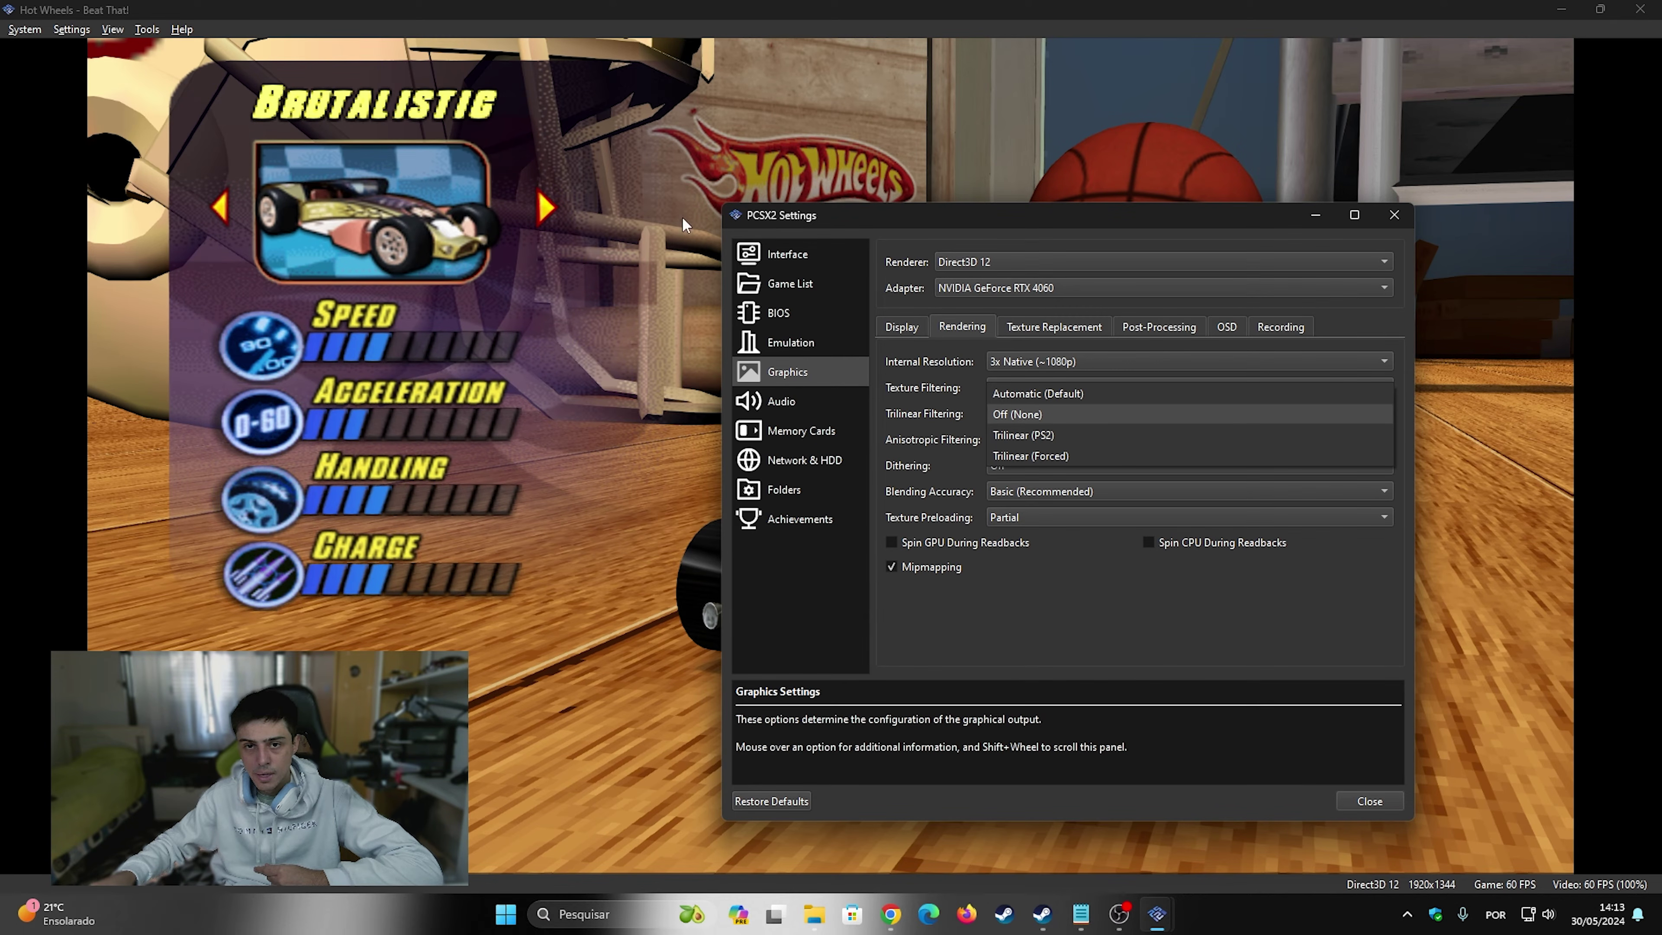
pyautogui.click(1040, 448)
# Step: Compare anisotropic filtering at Off (Default) and 16x, finishing with Off (Default)
pyautogui.click(1037, 443)
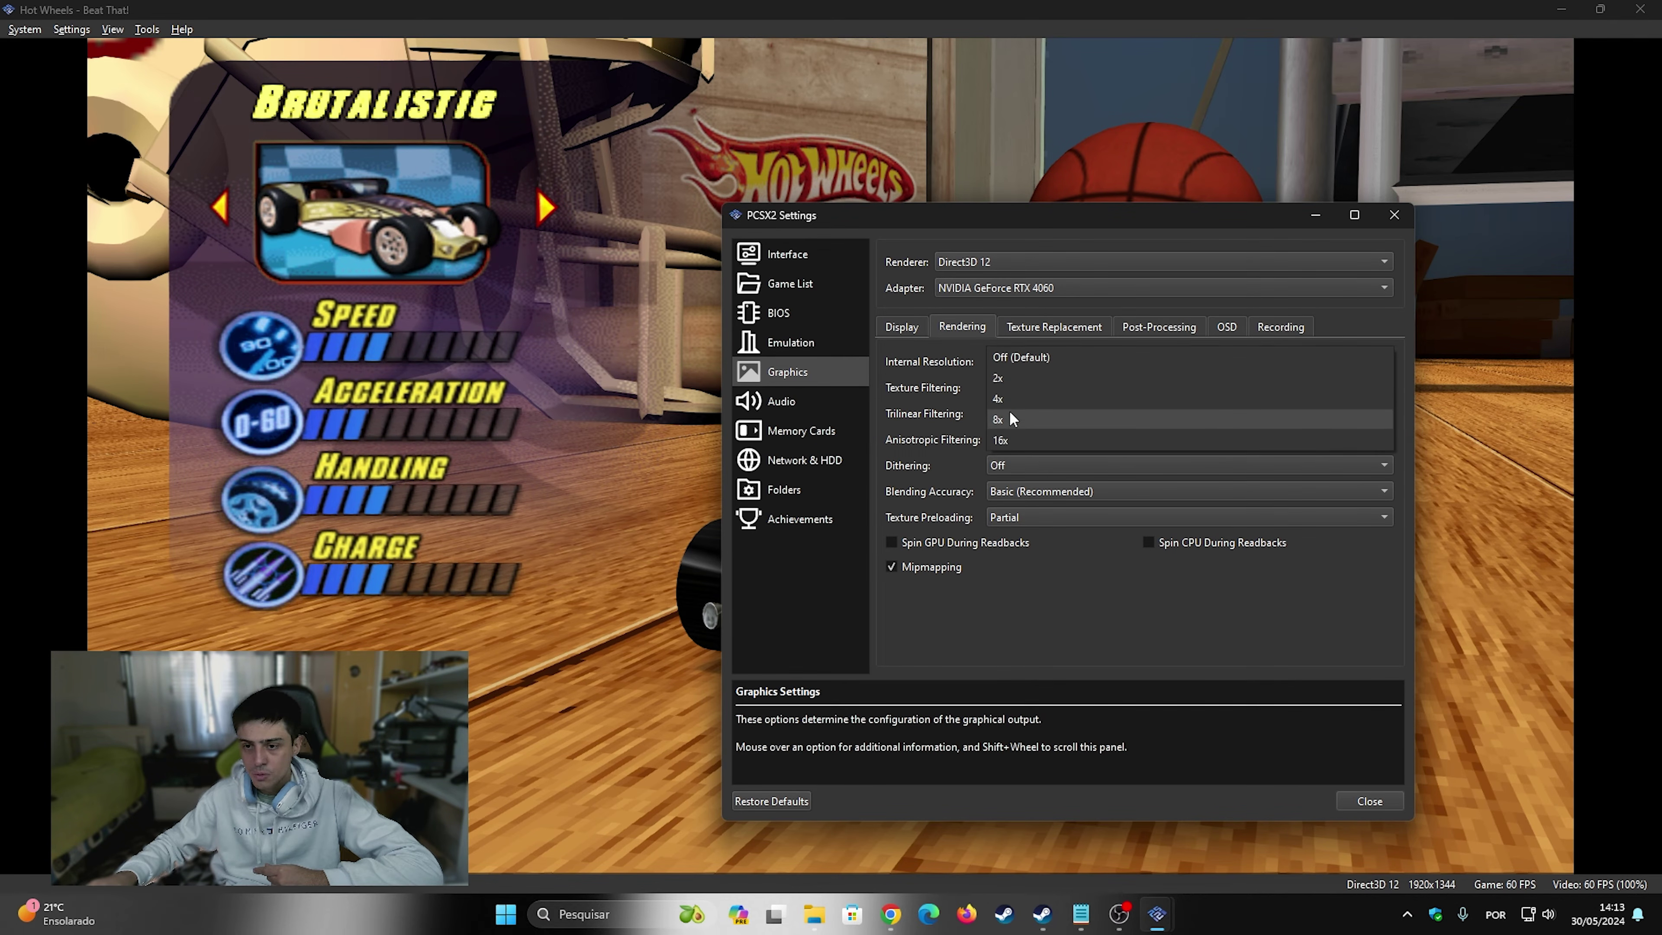
pyautogui.click(1030, 359)
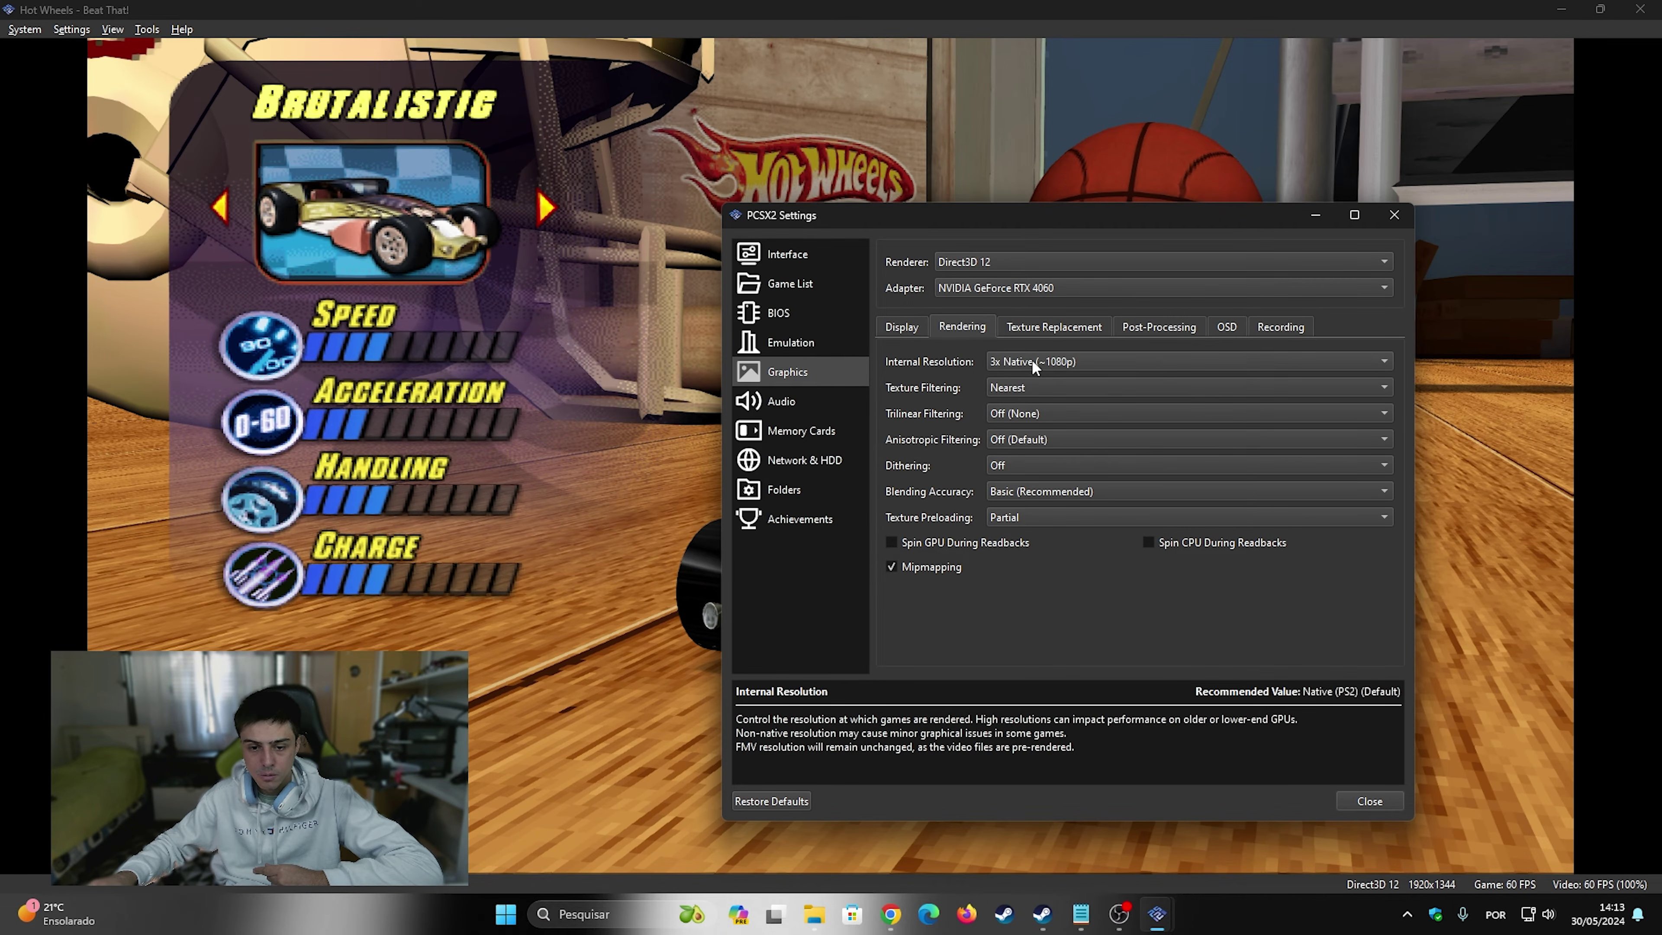
pyautogui.click(1028, 441)
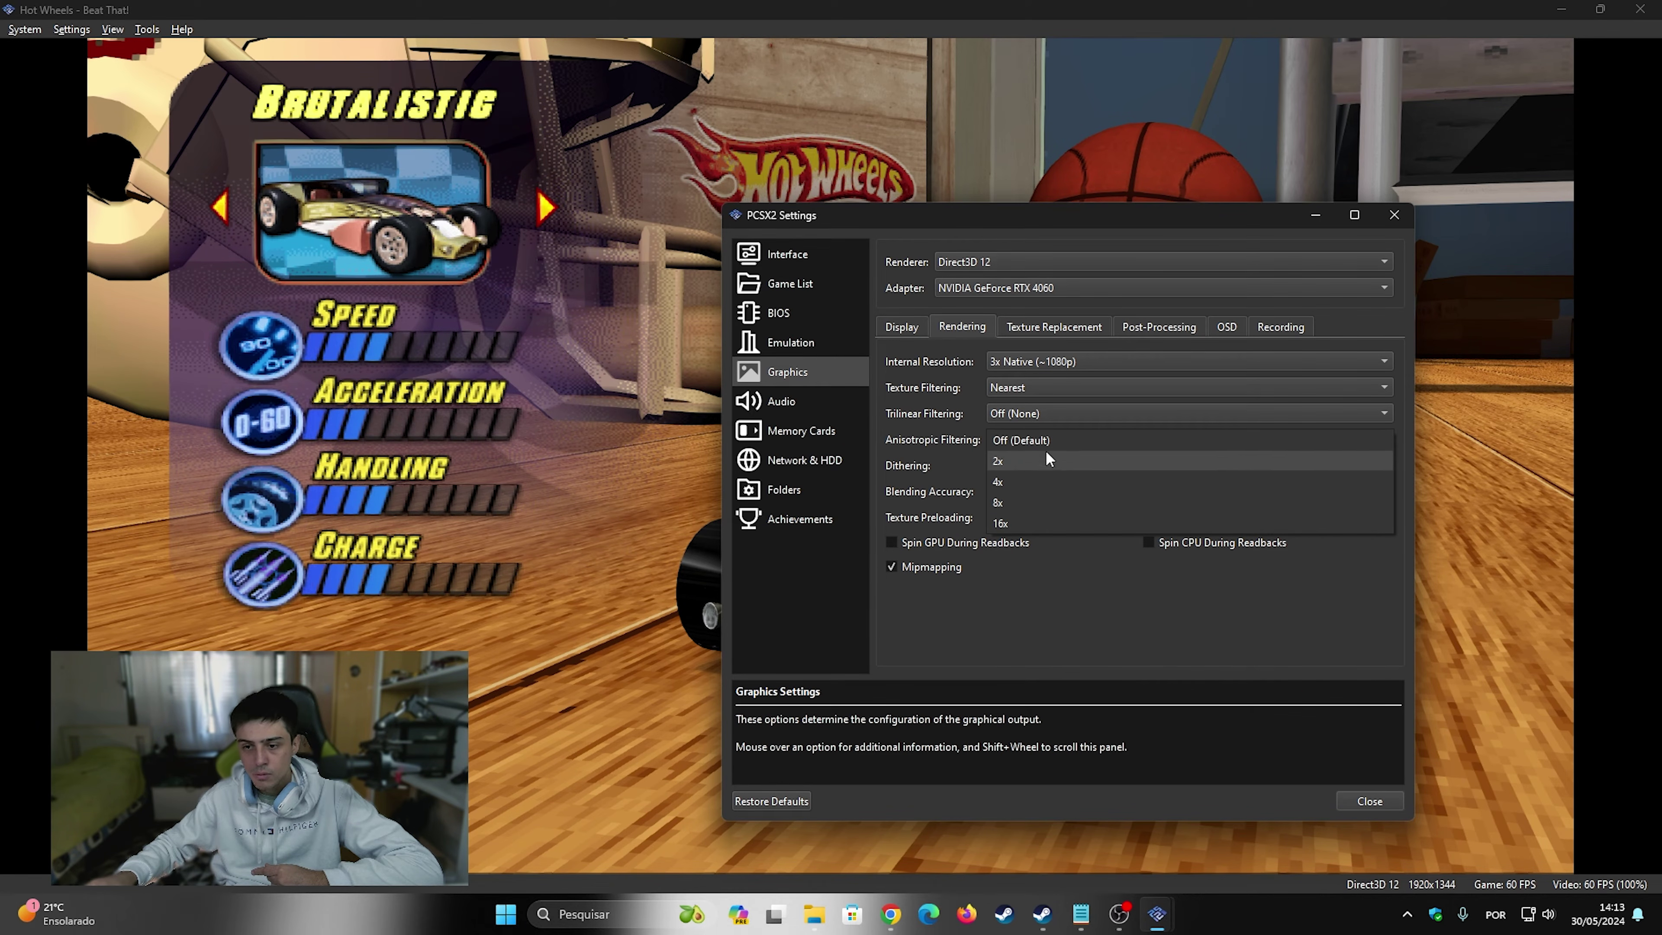
pyautogui.click(1021, 523)
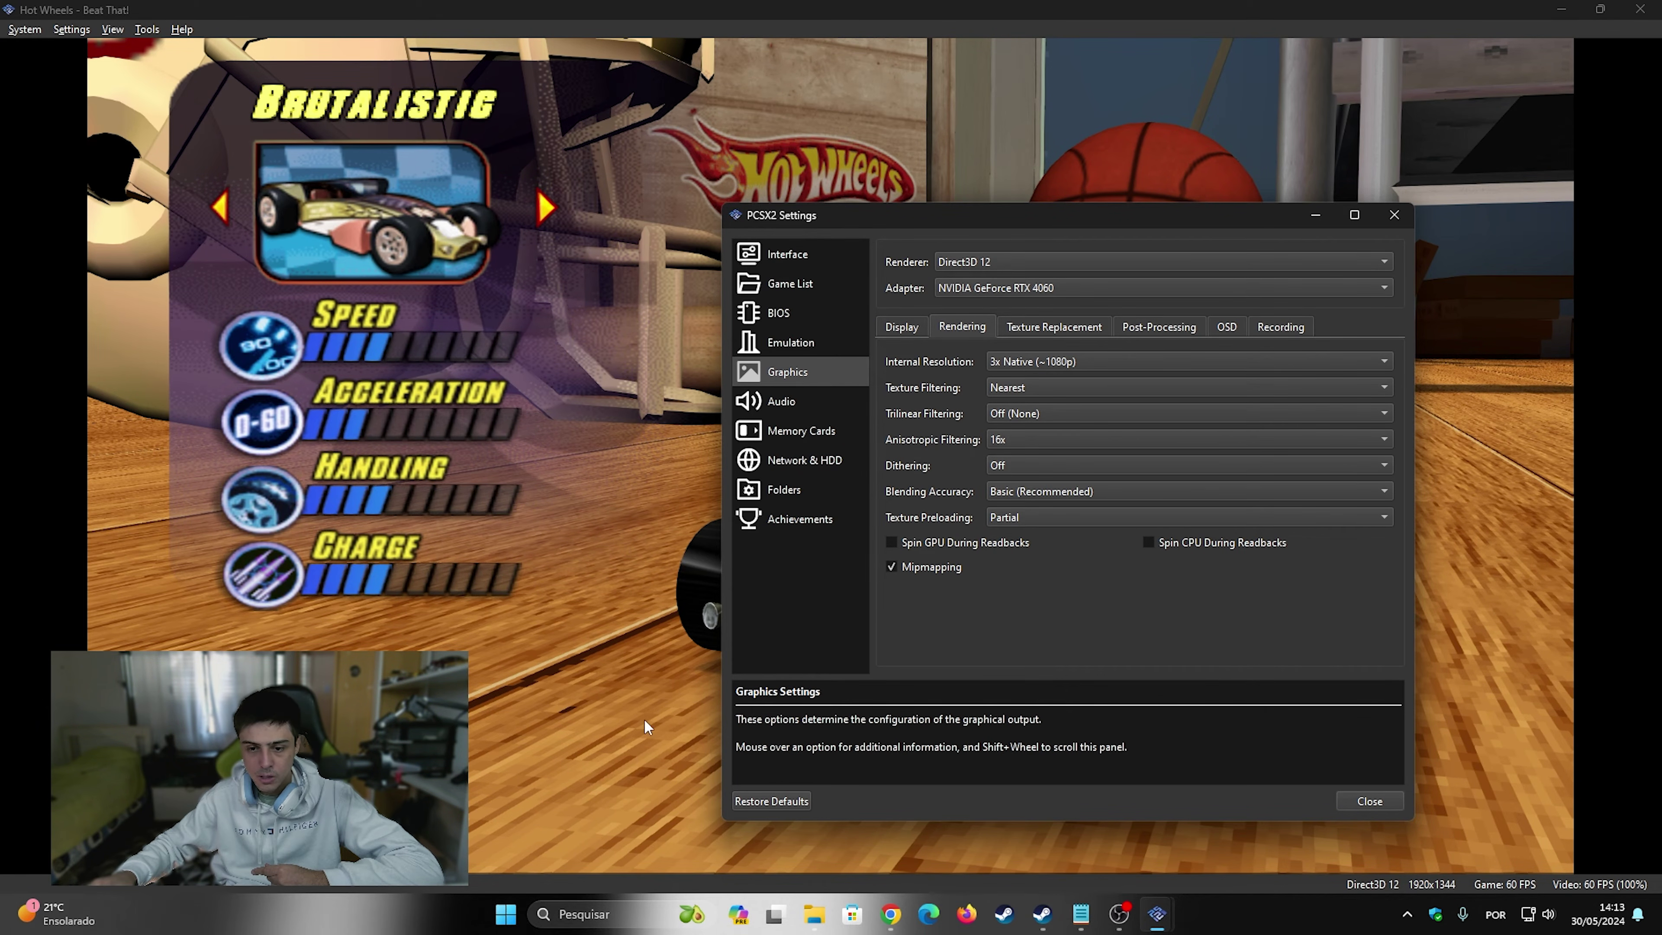
pyautogui.click(1002, 443)
pyautogui.click(1027, 359)
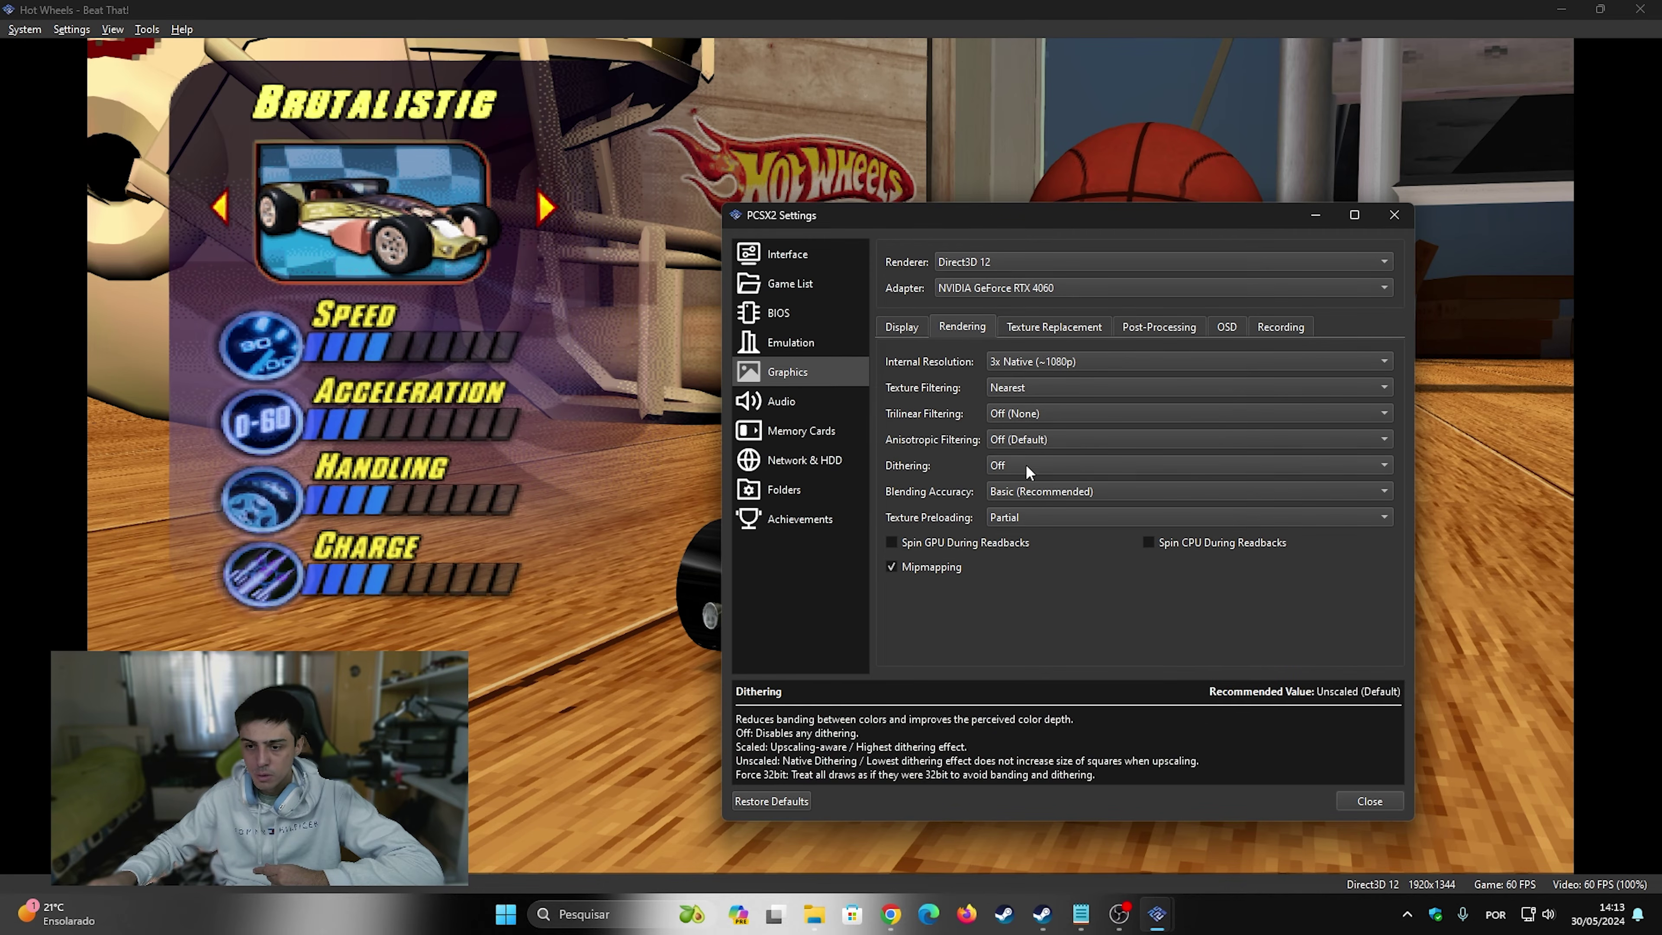
# Step: Try the blending accuracy at Maximum (Very Slow) and at Minimum to compare their performance
pyautogui.click(1037, 492)
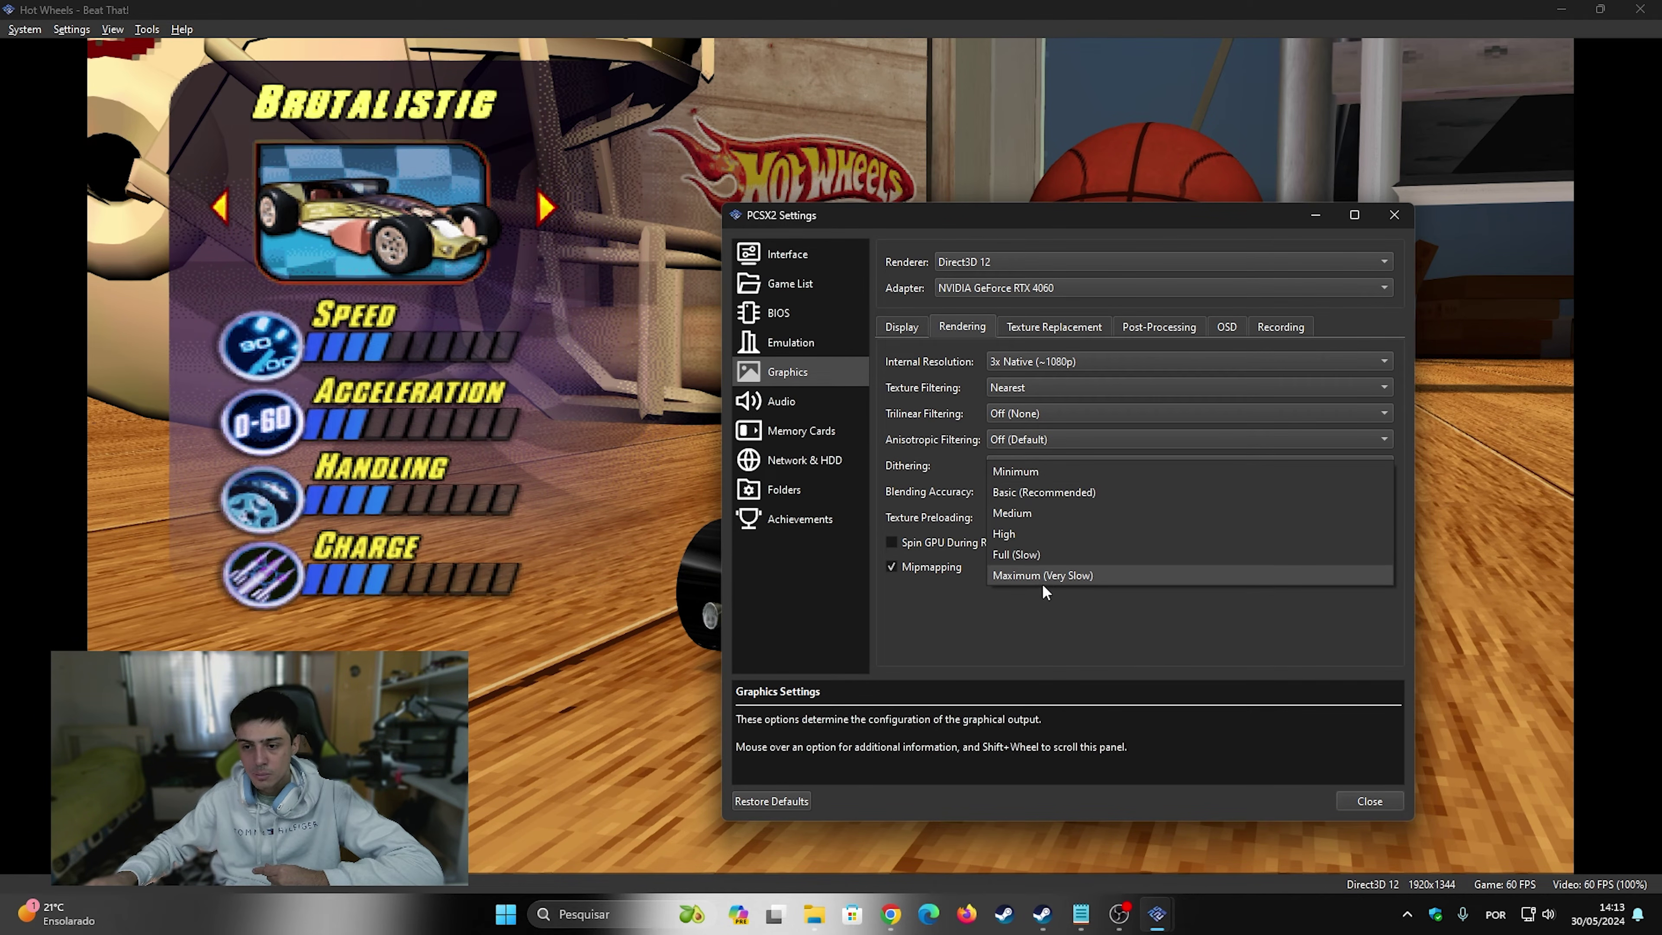
pyautogui.click(1083, 573)
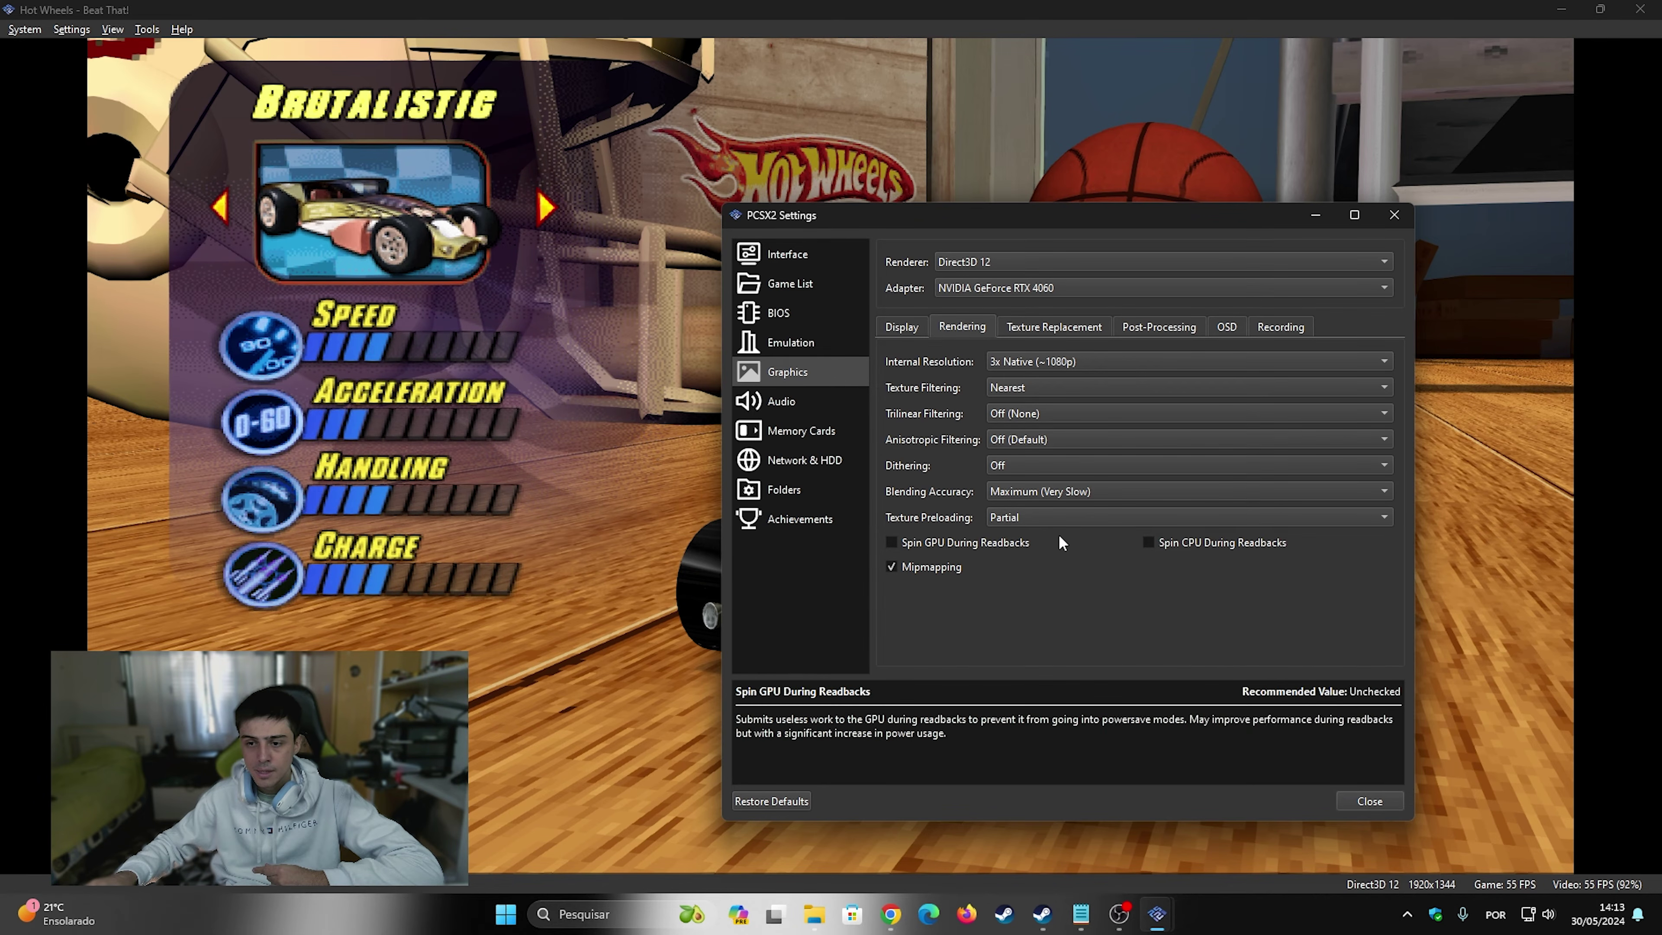
pyautogui.click(1034, 491)
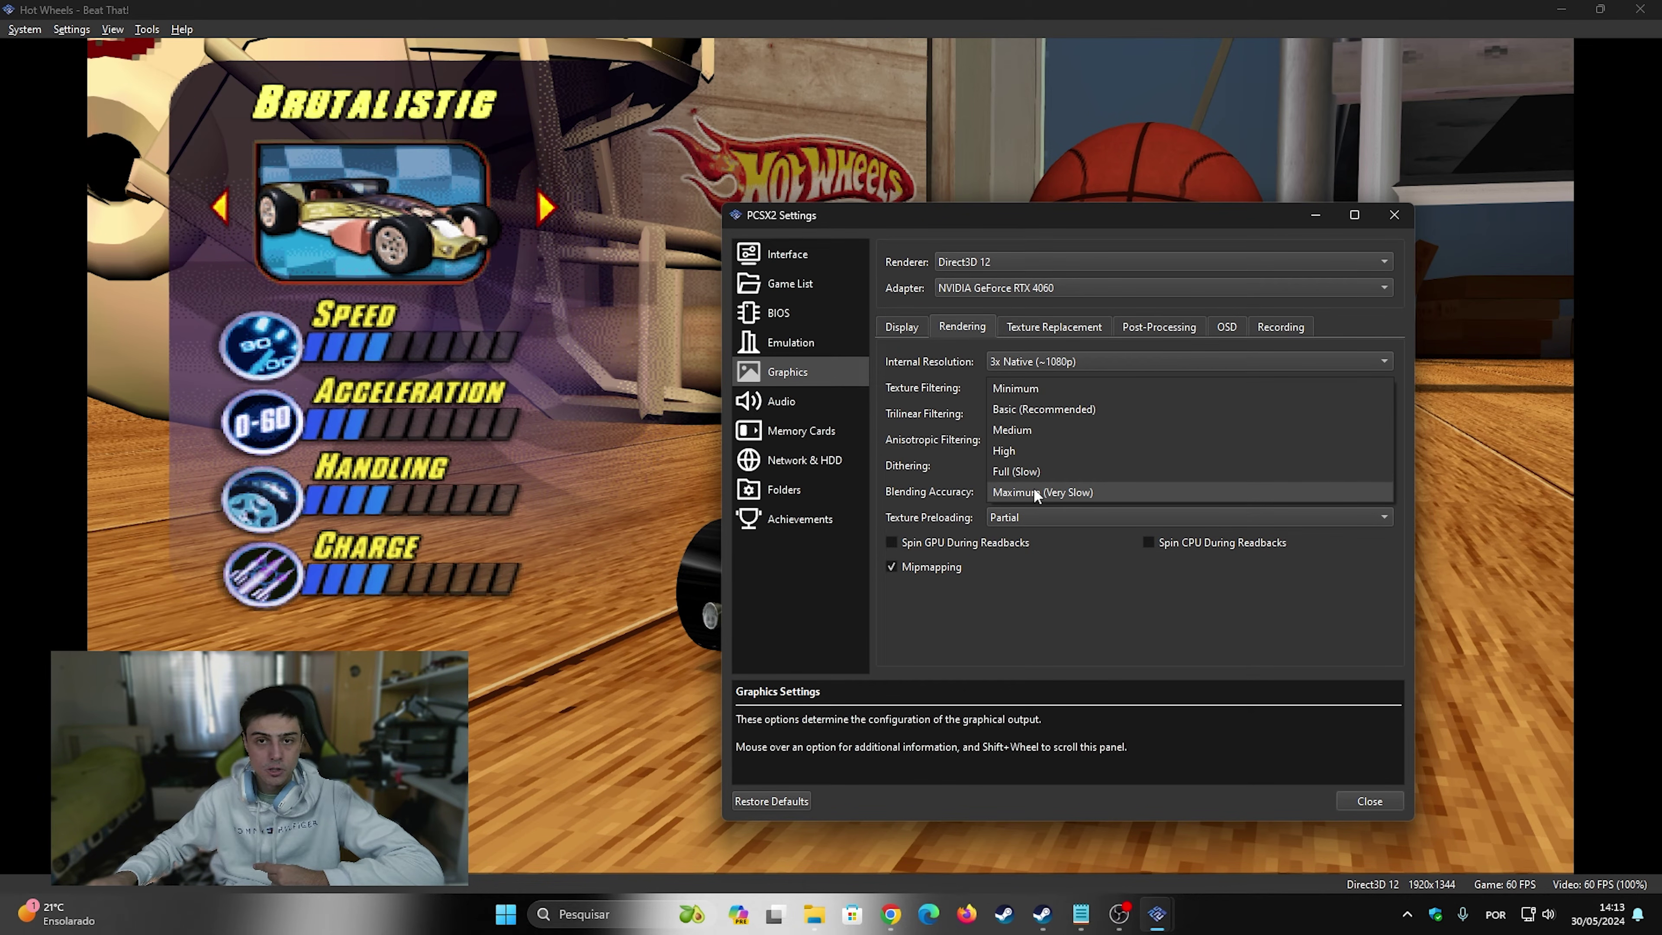
pyautogui.click(1023, 388)
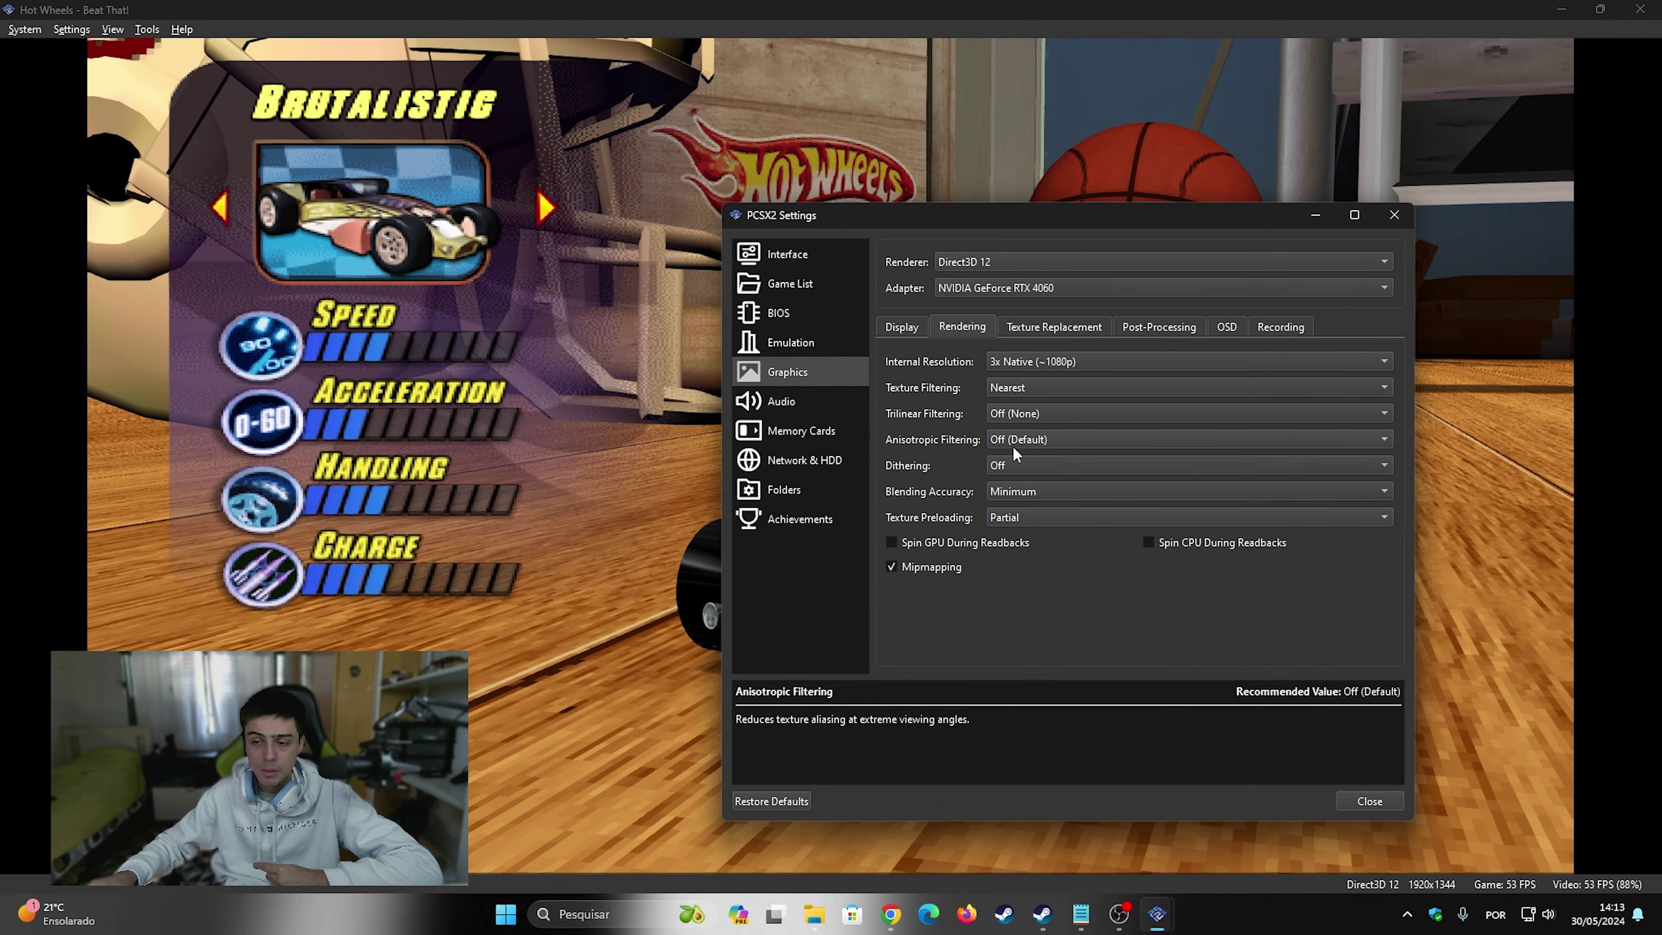
# Step: Set the blending accuracy to Basic (Recommended) and texture preloading to None, with mipmapping enabled
pyautogui.click(1032, 490)
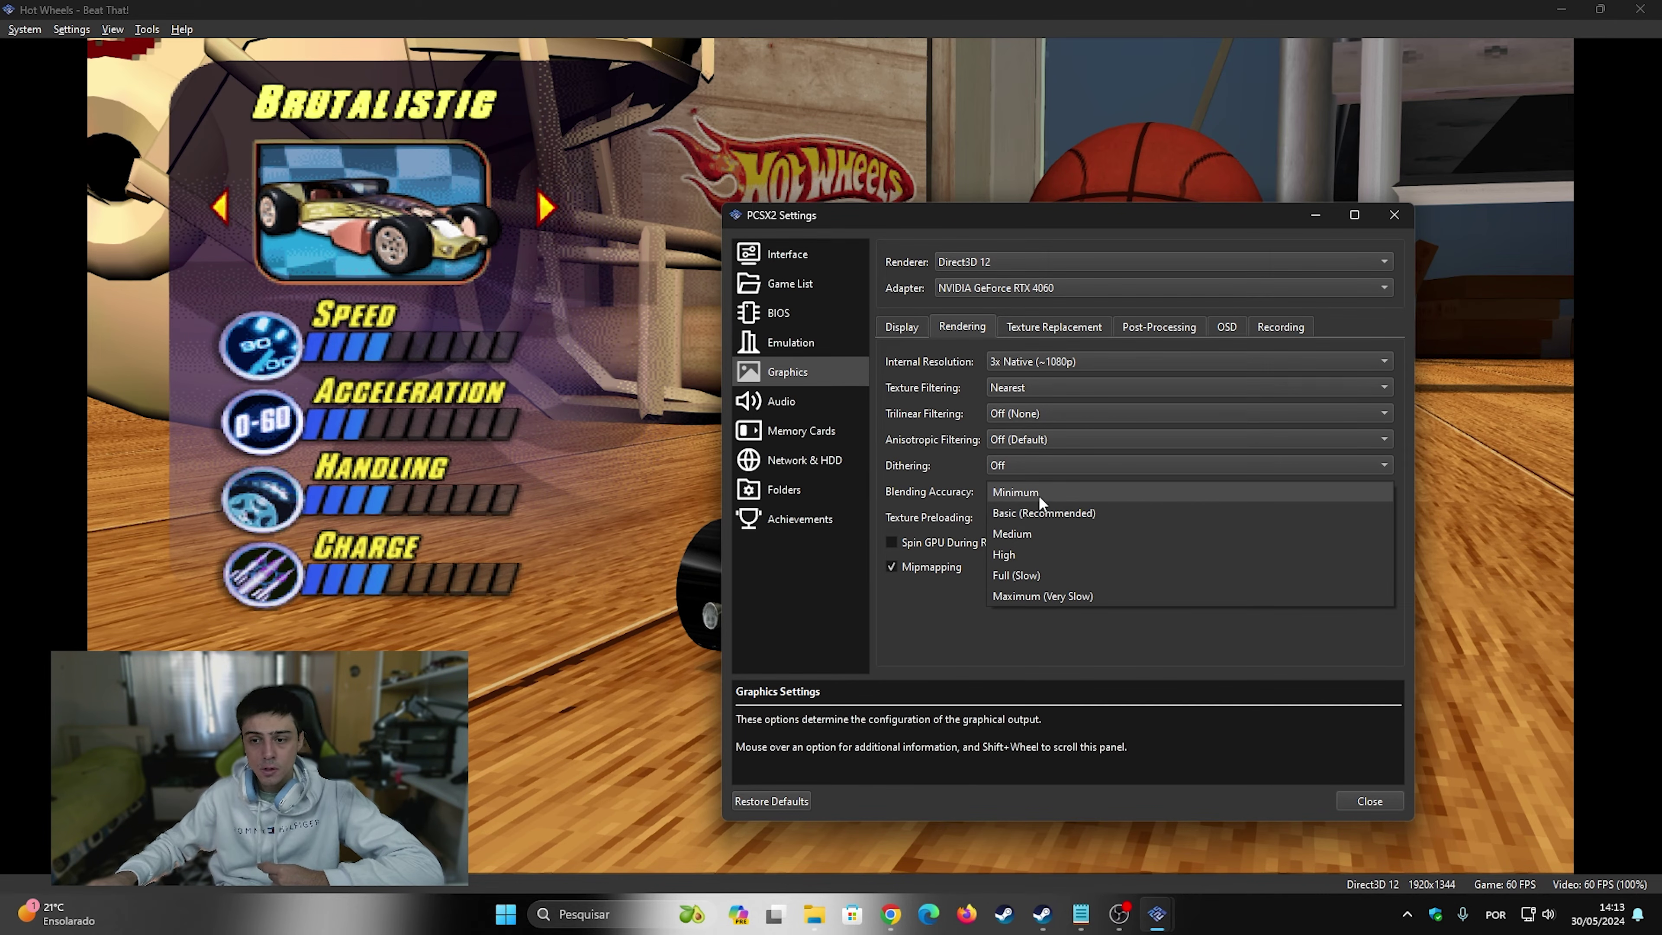
pyautogui.click(1043, 512)
pyautogui.click(922, 567)
pyautogui.click(922, 563)
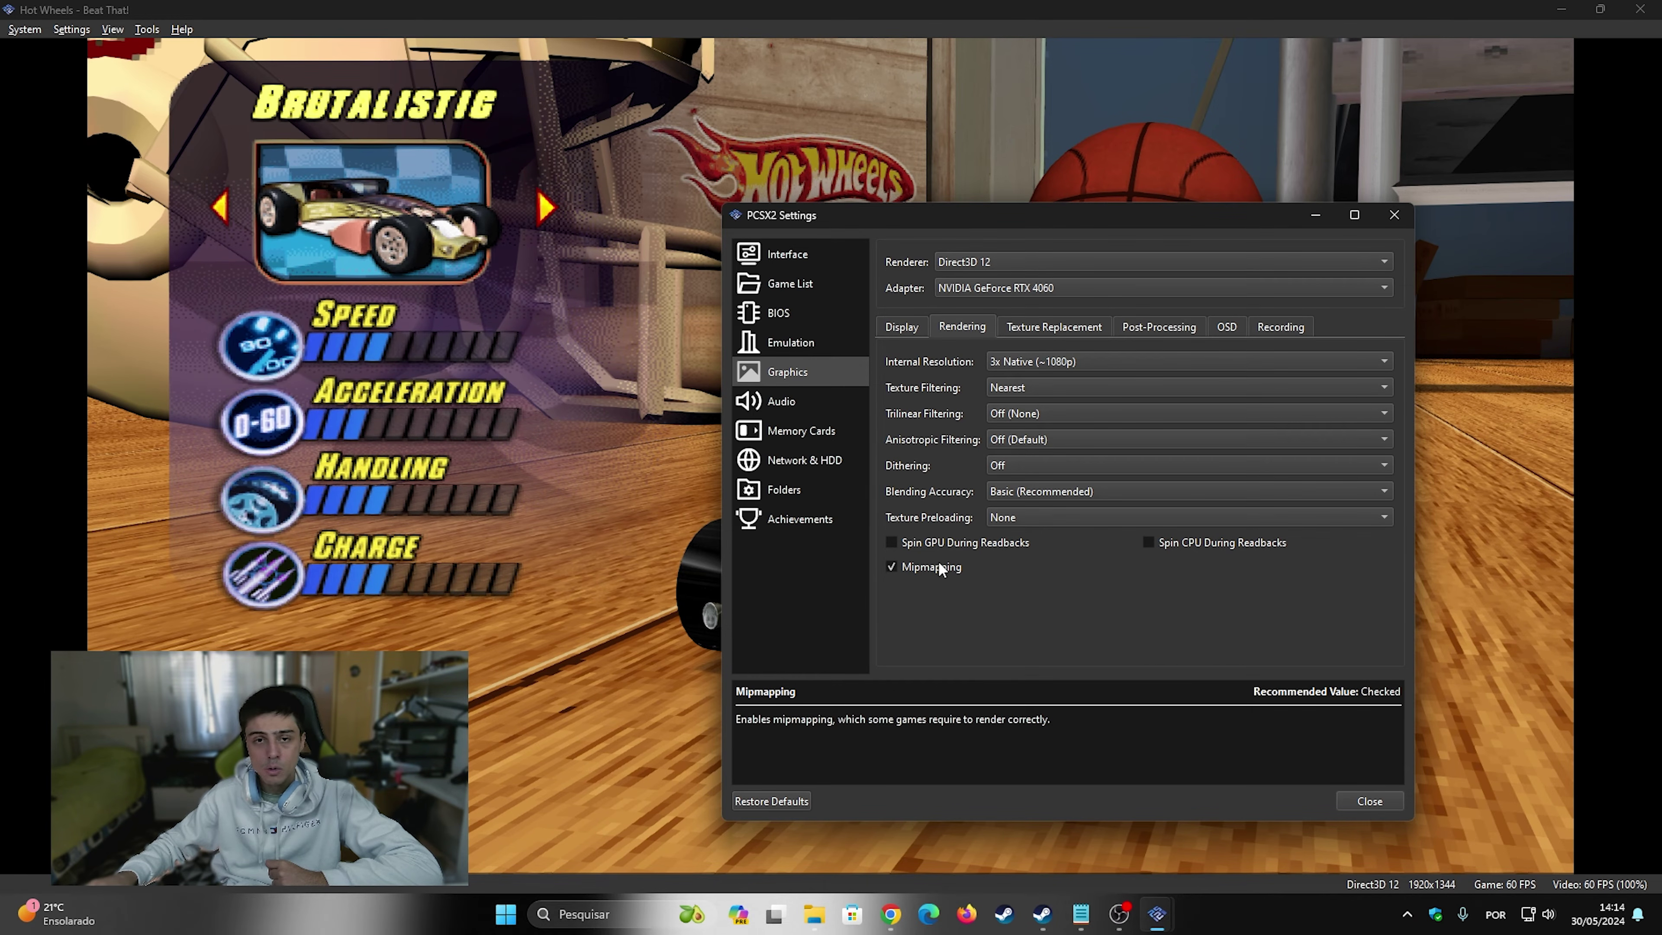
# Step: Look over the texture replacement options and enable FXAA in the post-processing settings
pyautogui.click(1096, 327)
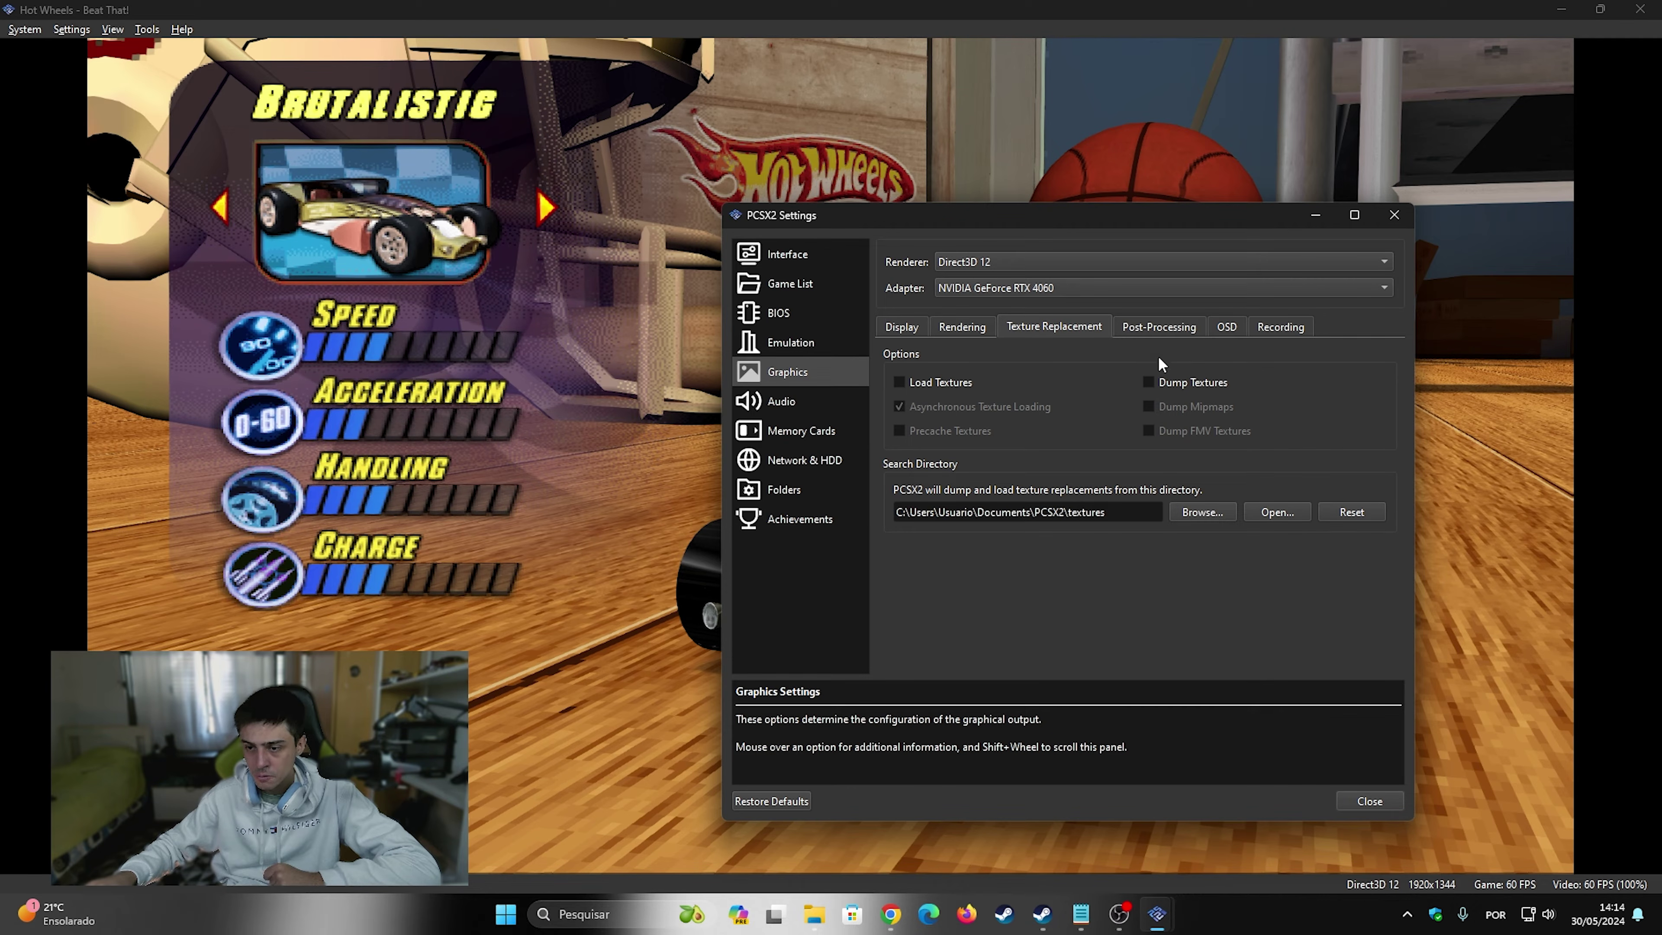
pyautogui.click(1142, 328)
pyautogui.click(924, 409)
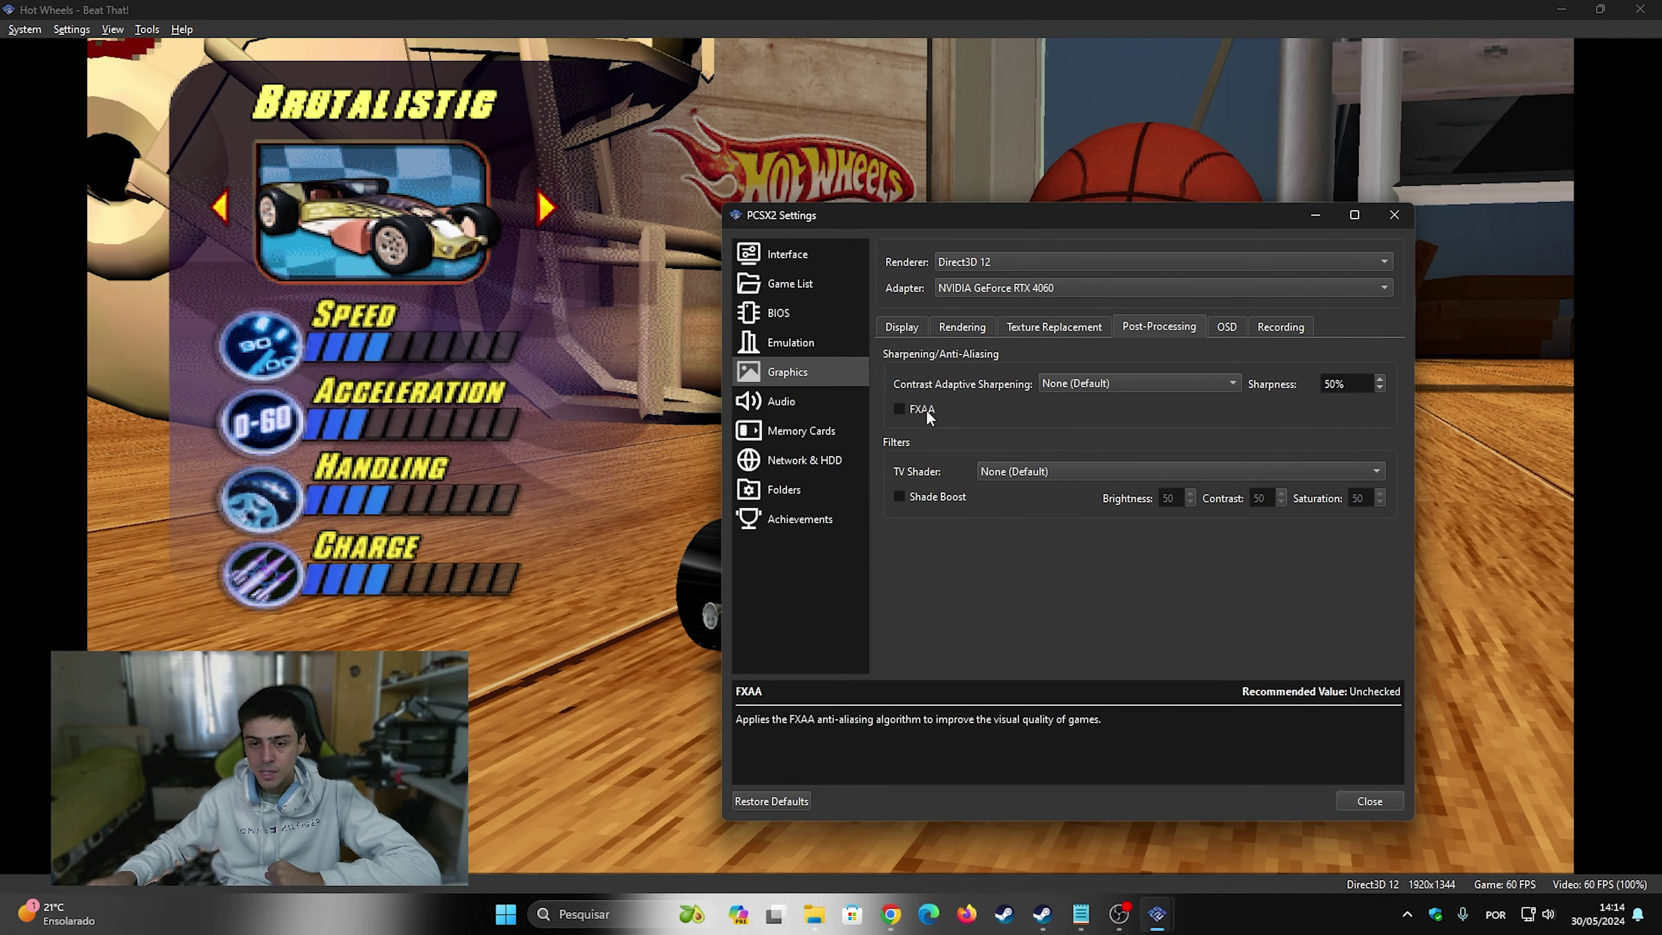
pyautogui.click(942, 408)
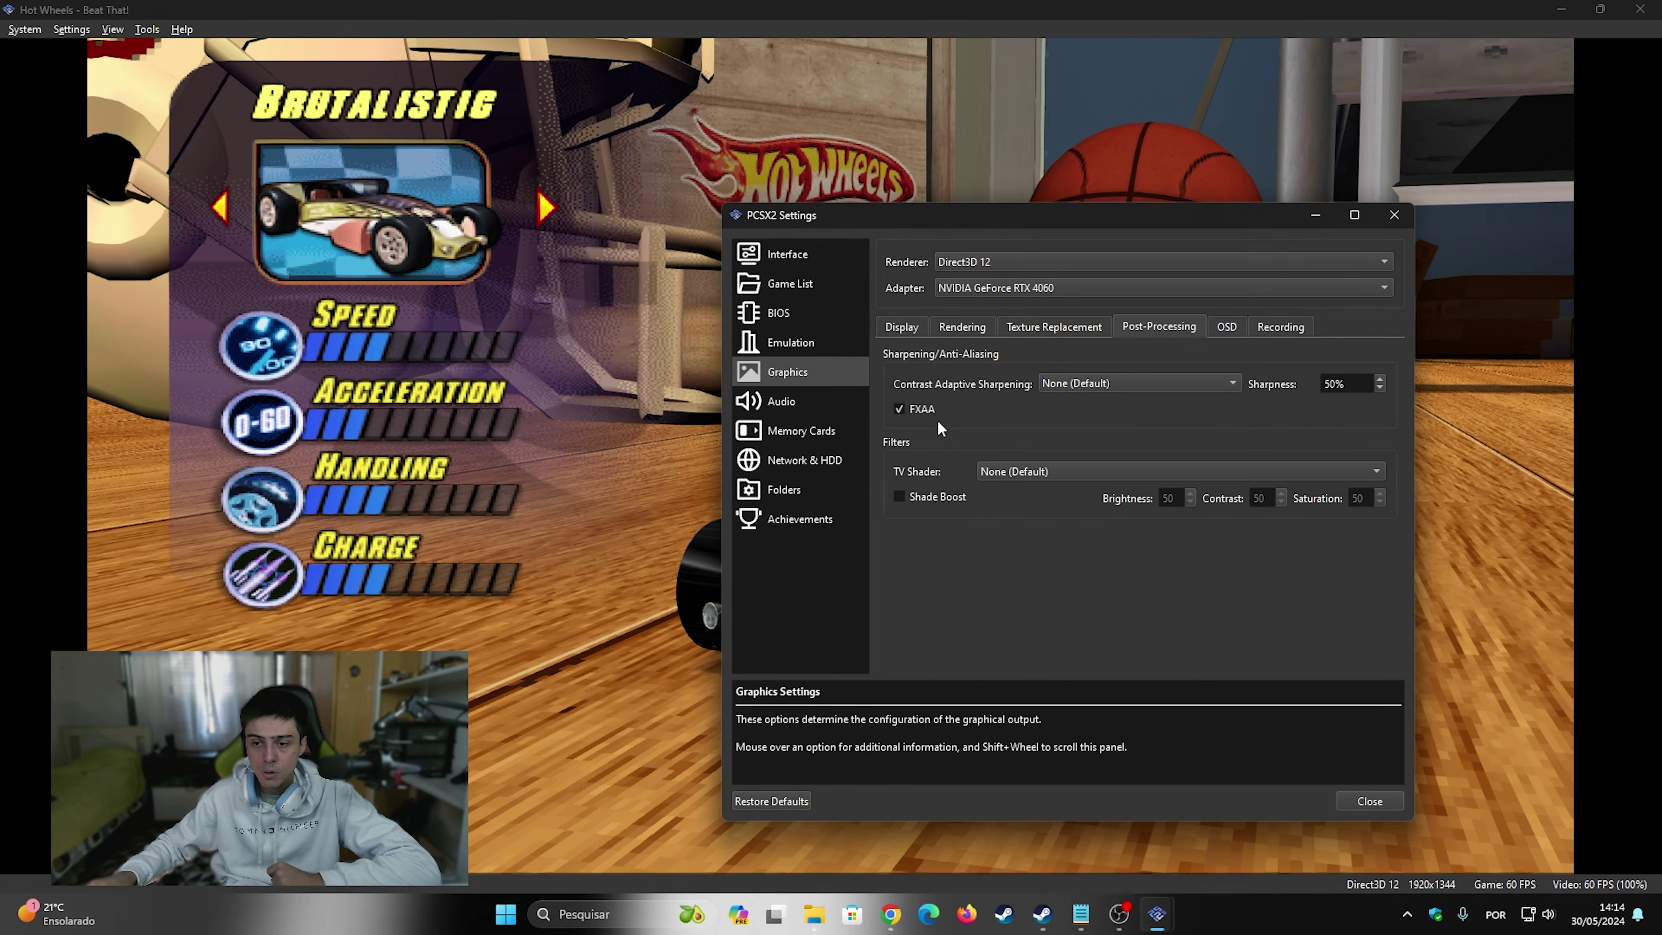
pyautogui.click(937, 406)
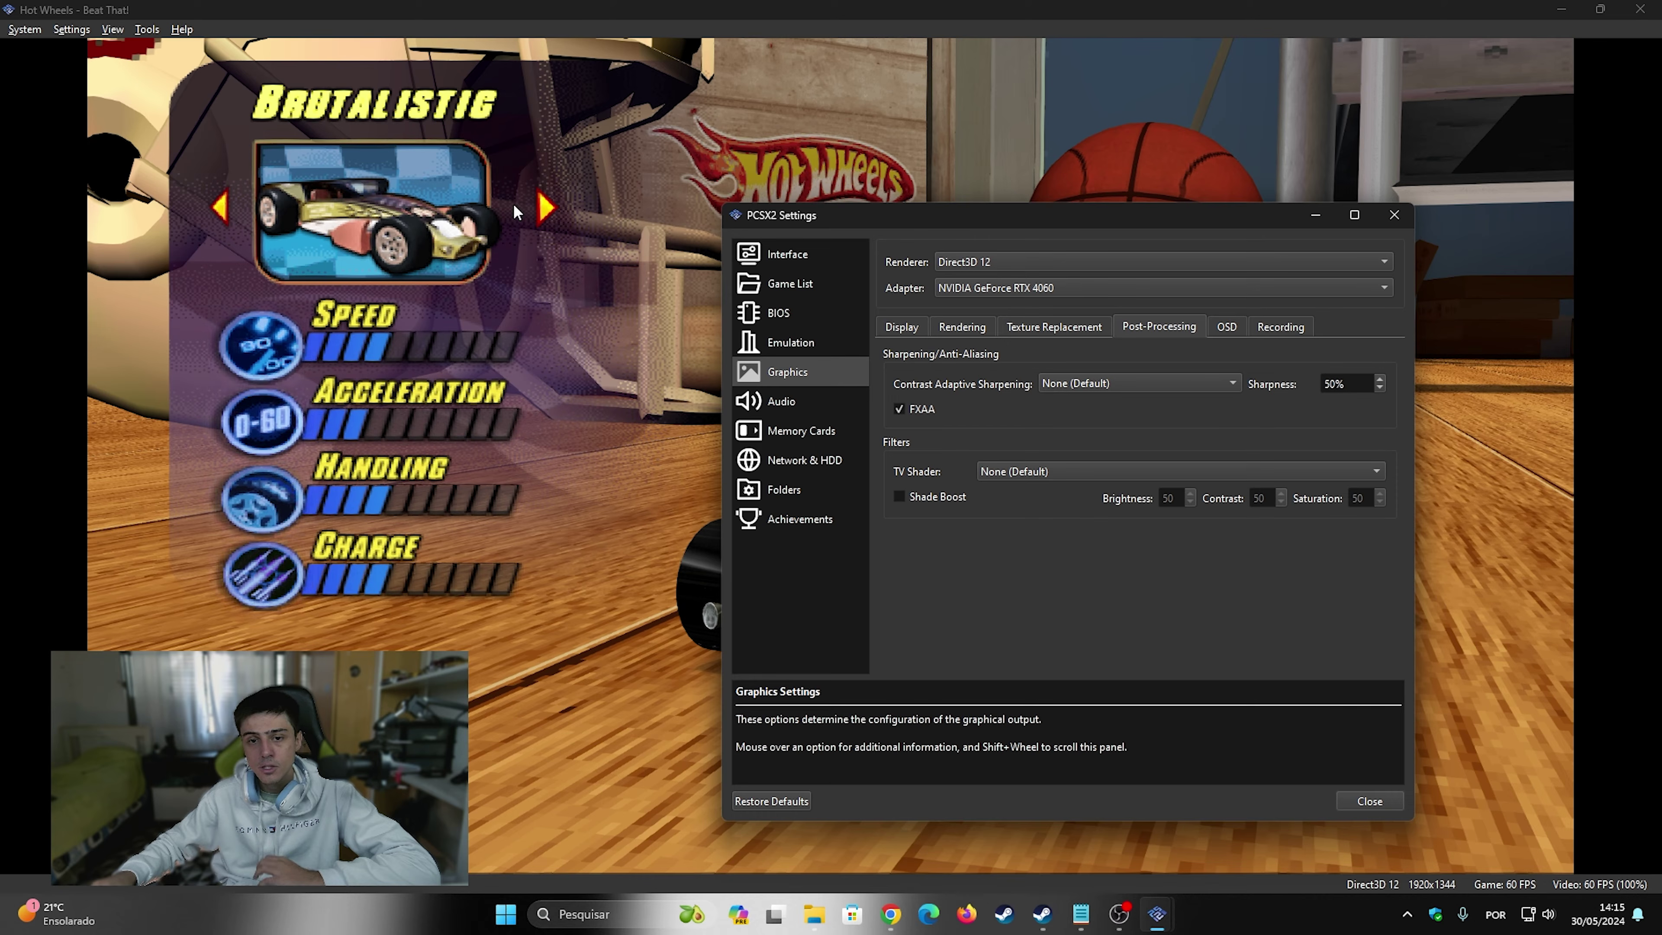
# Step: Move the settings window clear of the car and switch FXAA off and on again to compare the edges
pyautogui.moveTo(882, 216); pyautogui.dragTo(1174, 152)
pyautogui.click(1212, 347)
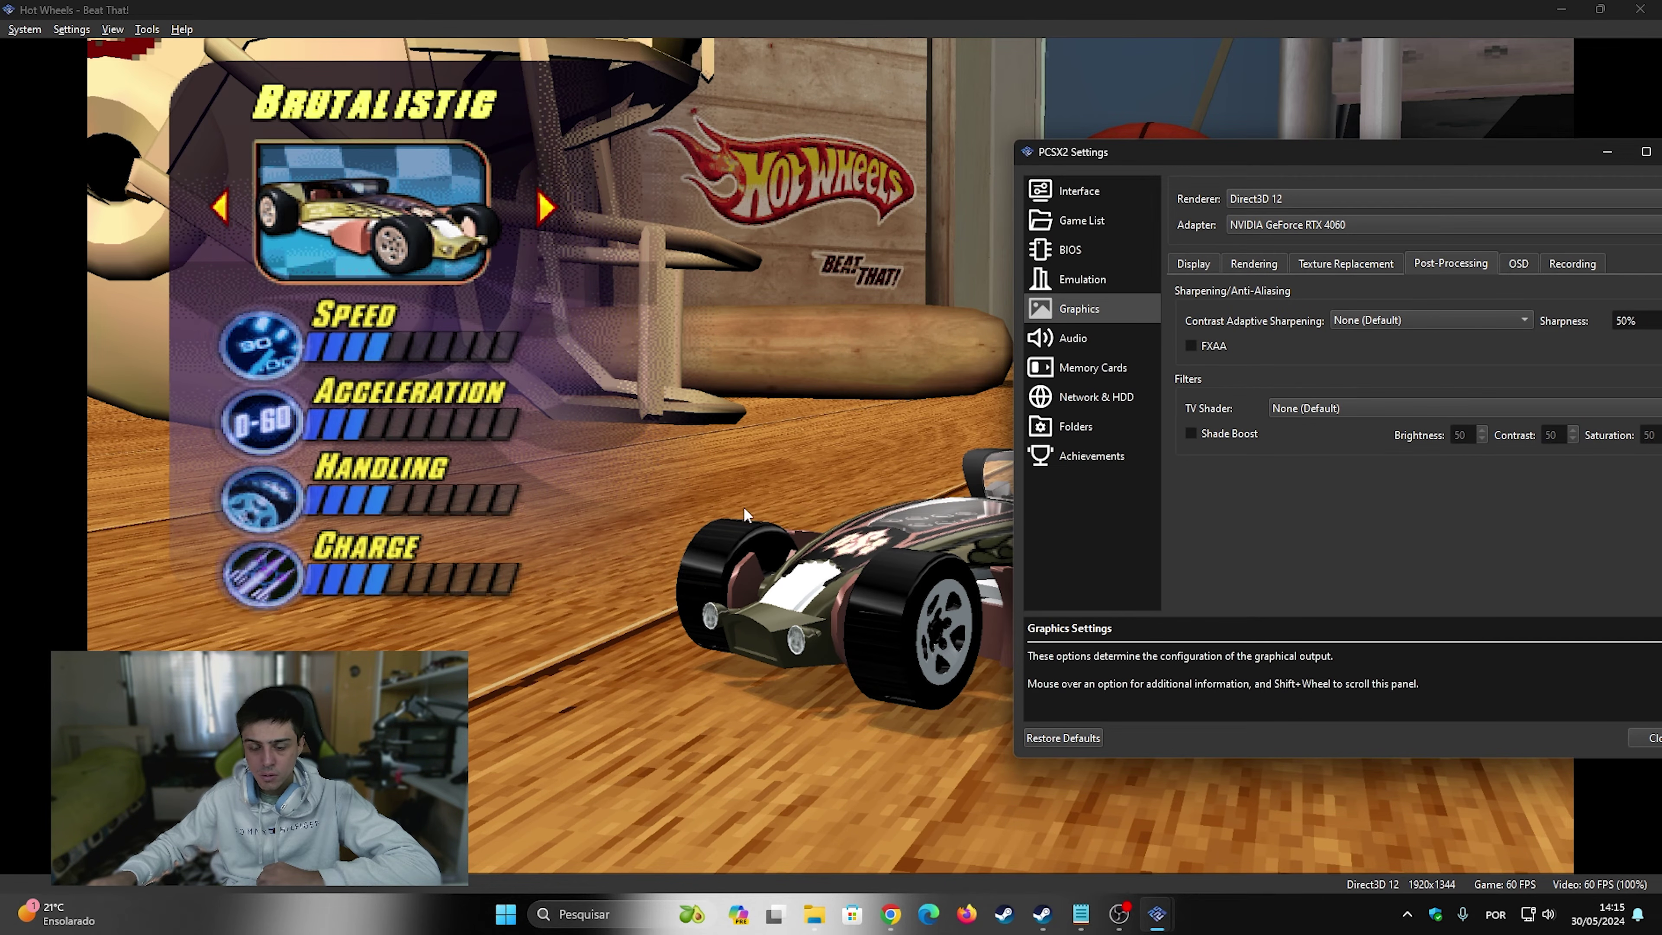
pyautogui.click(1191, 346)
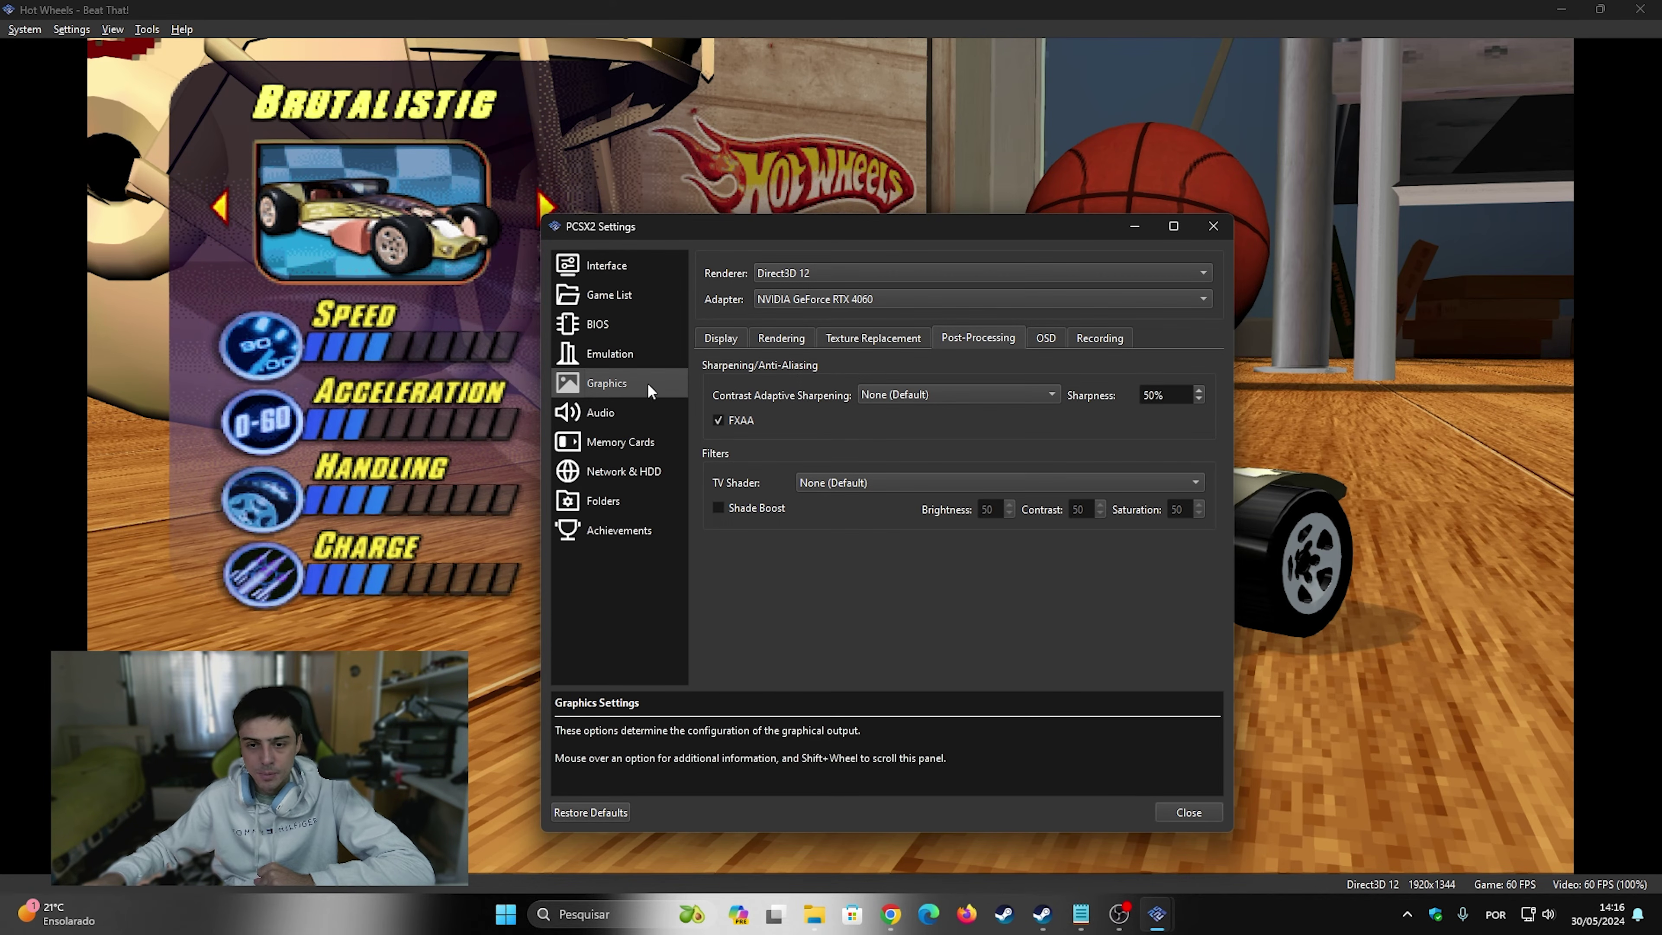
# Step: Review the EE cycle rate options in the emulation settings and set the rate to 50% (Underclock)
pyautogui.click(642, 360)
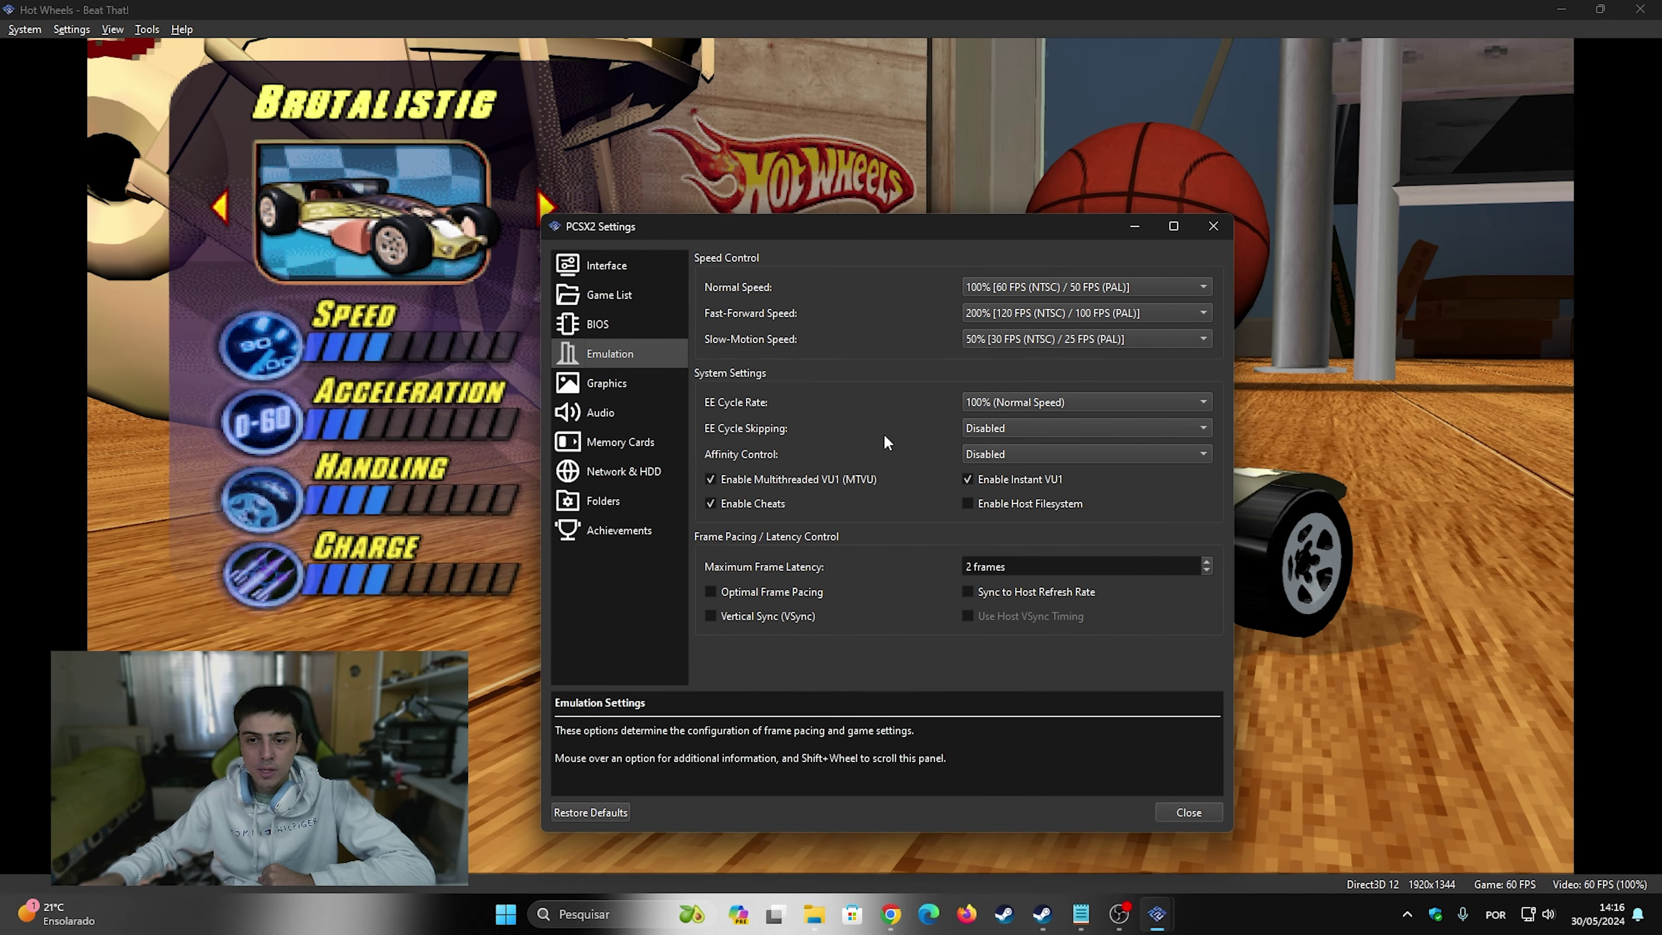
pyautogui.click(1000, 401)
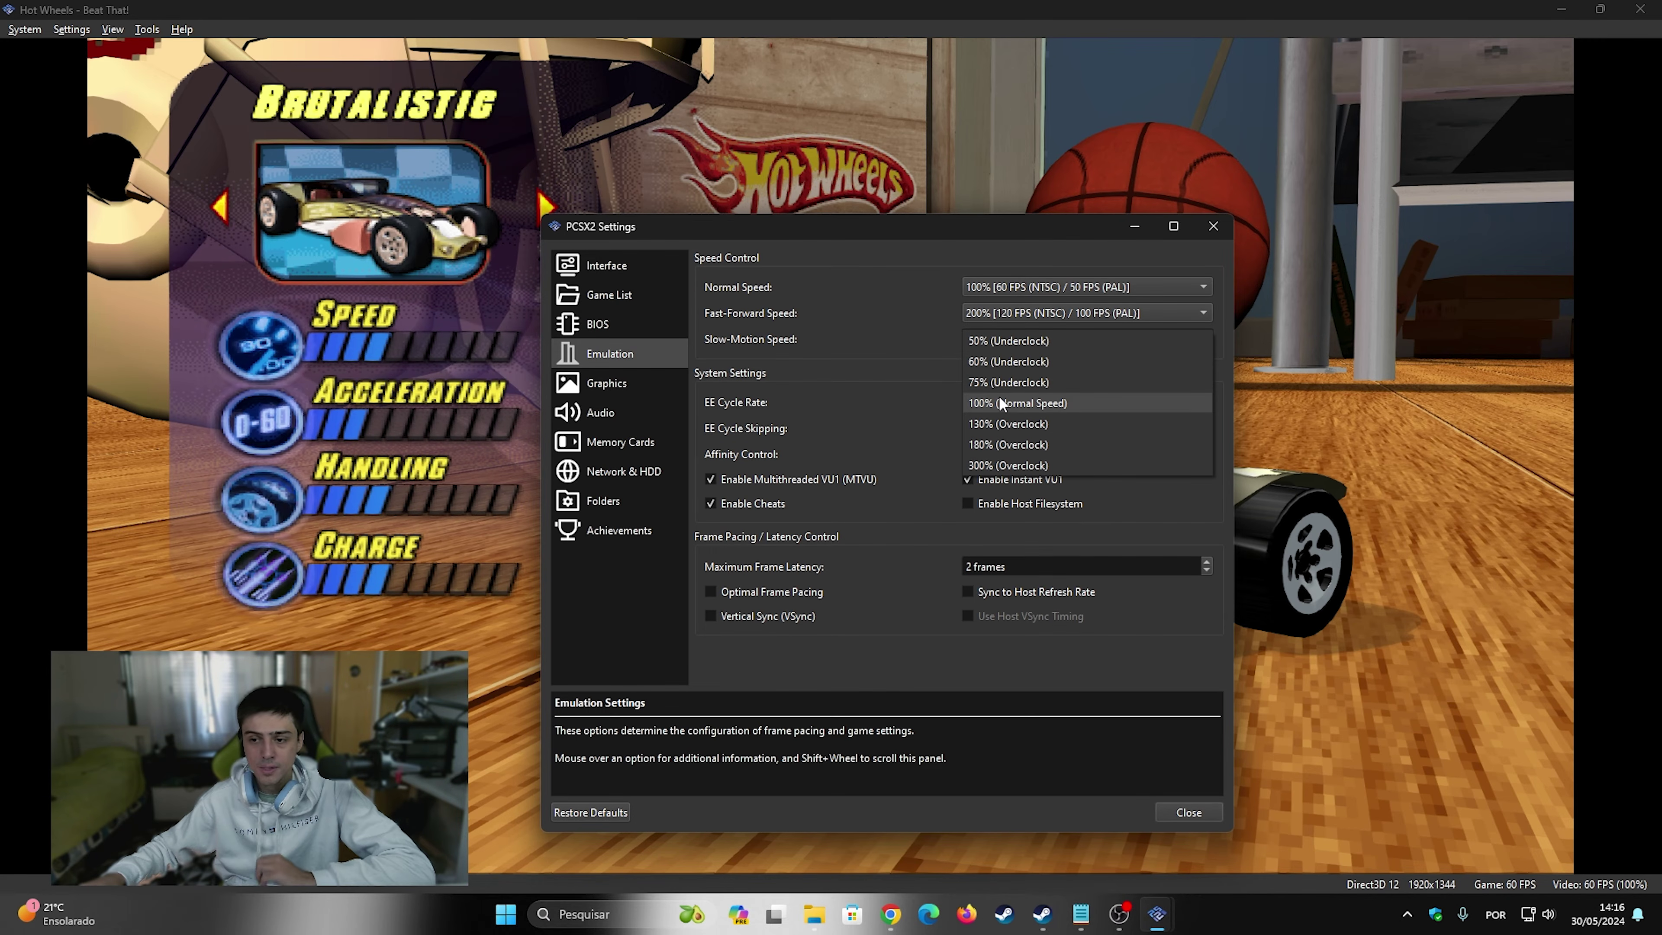
pyautogui.click(950, 370)
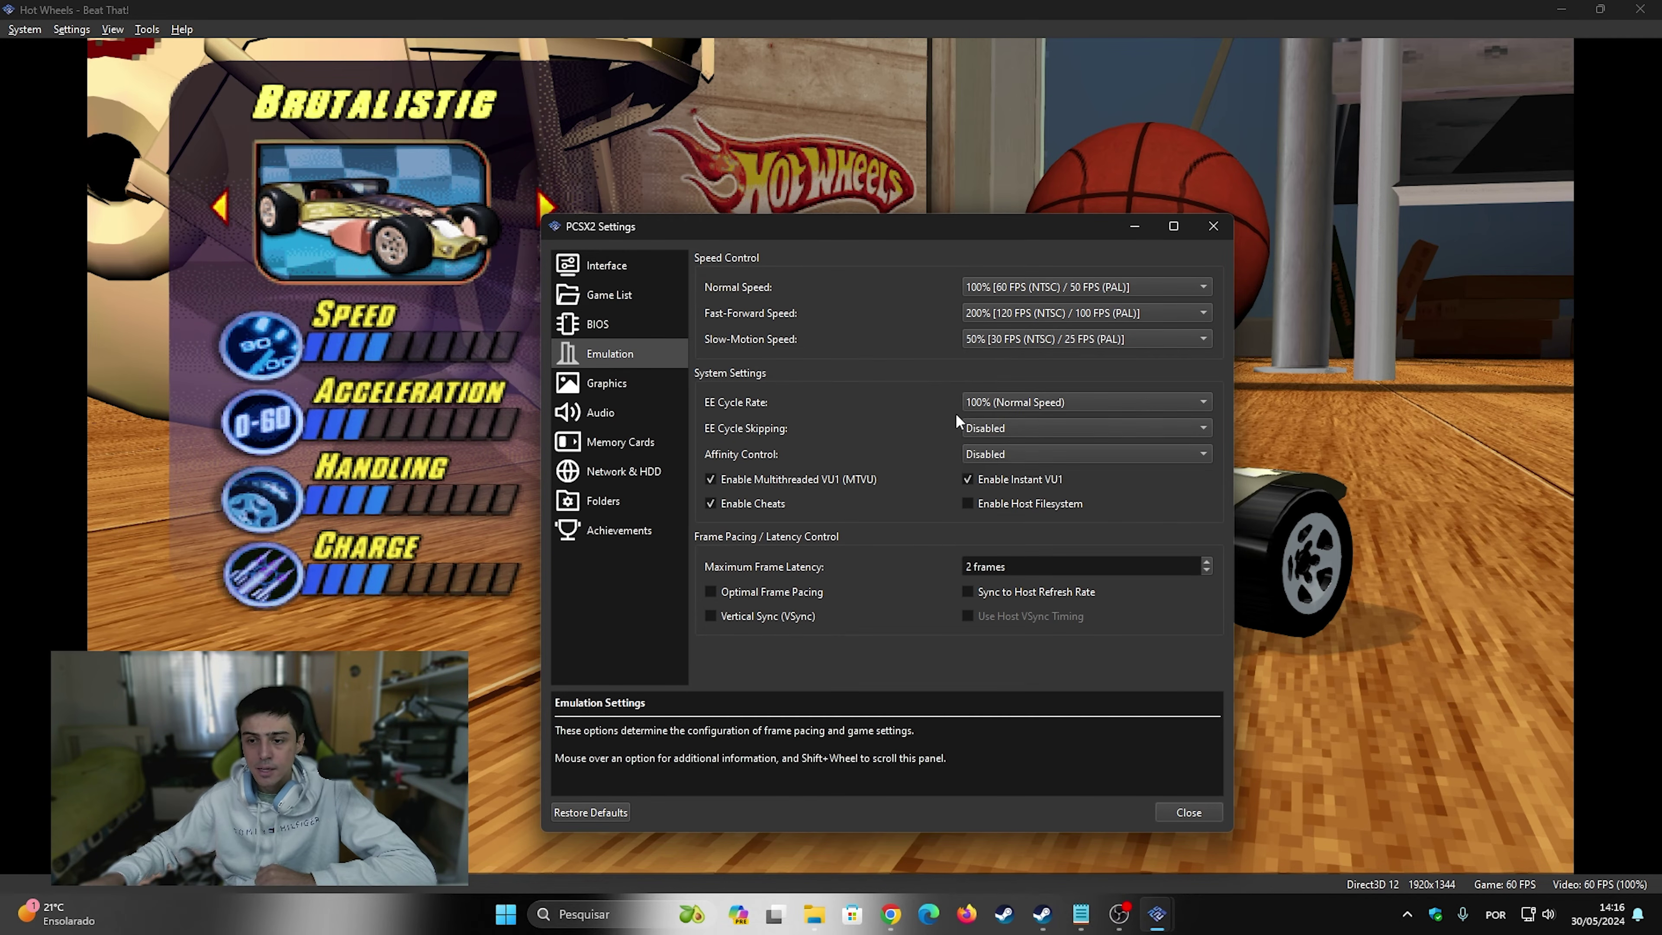
pyautogui.click(1025, 425)
pyautogui.click(1005, 404)
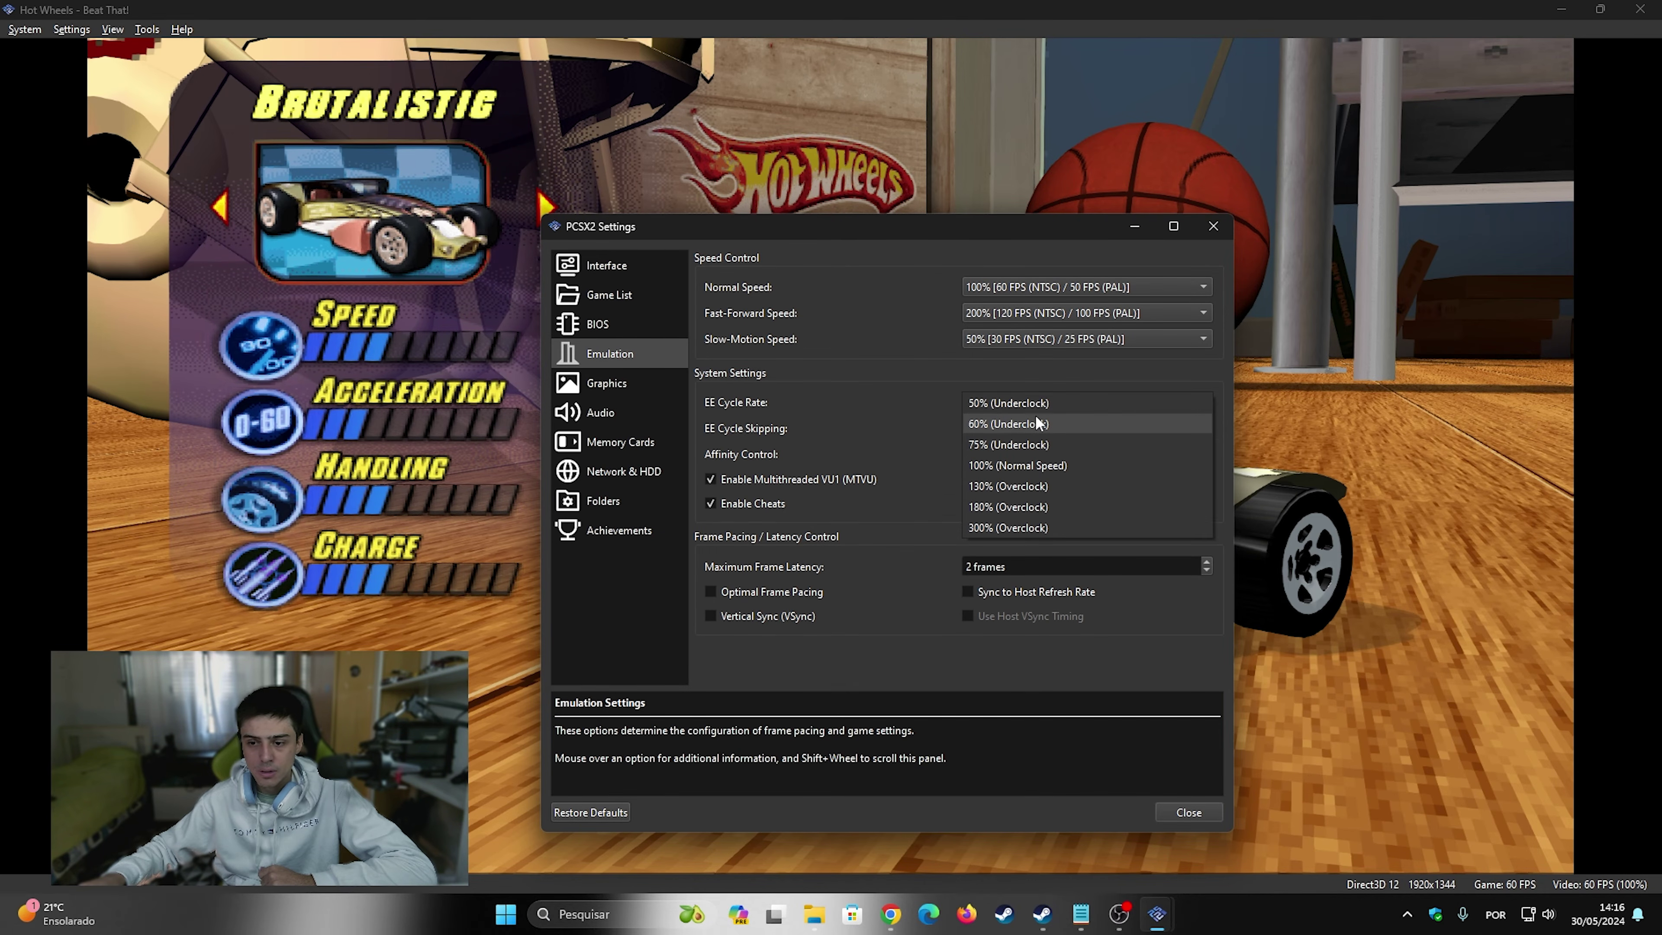
pyautogui.click(1000, 404)
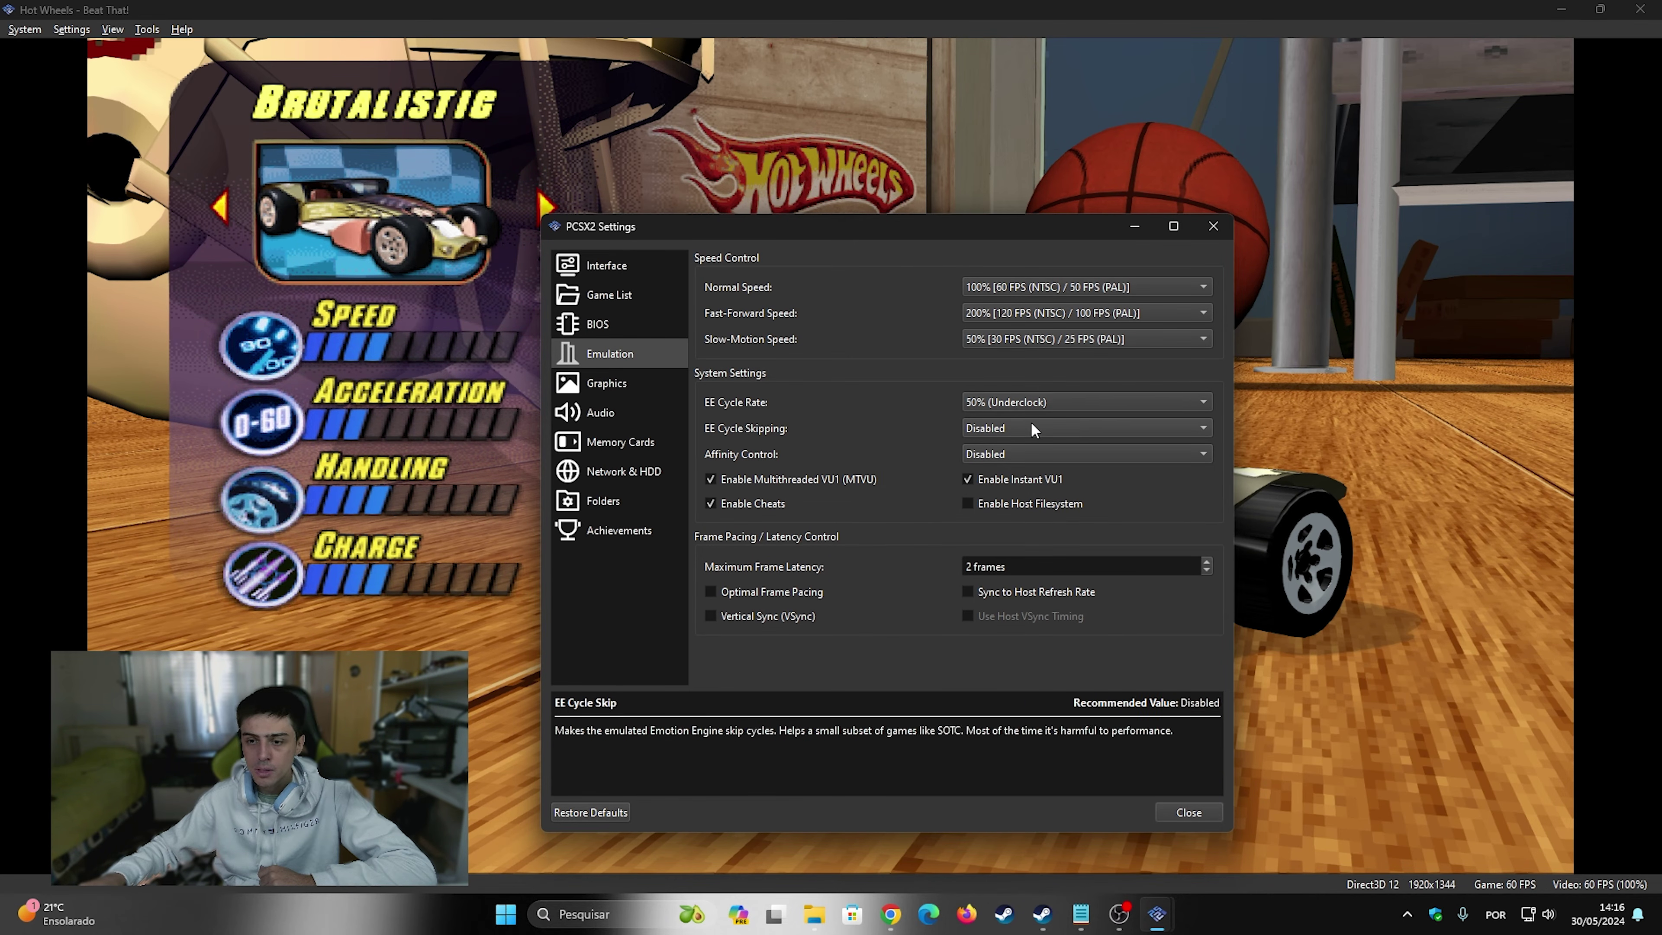
pyautogui.click(1011, 403)
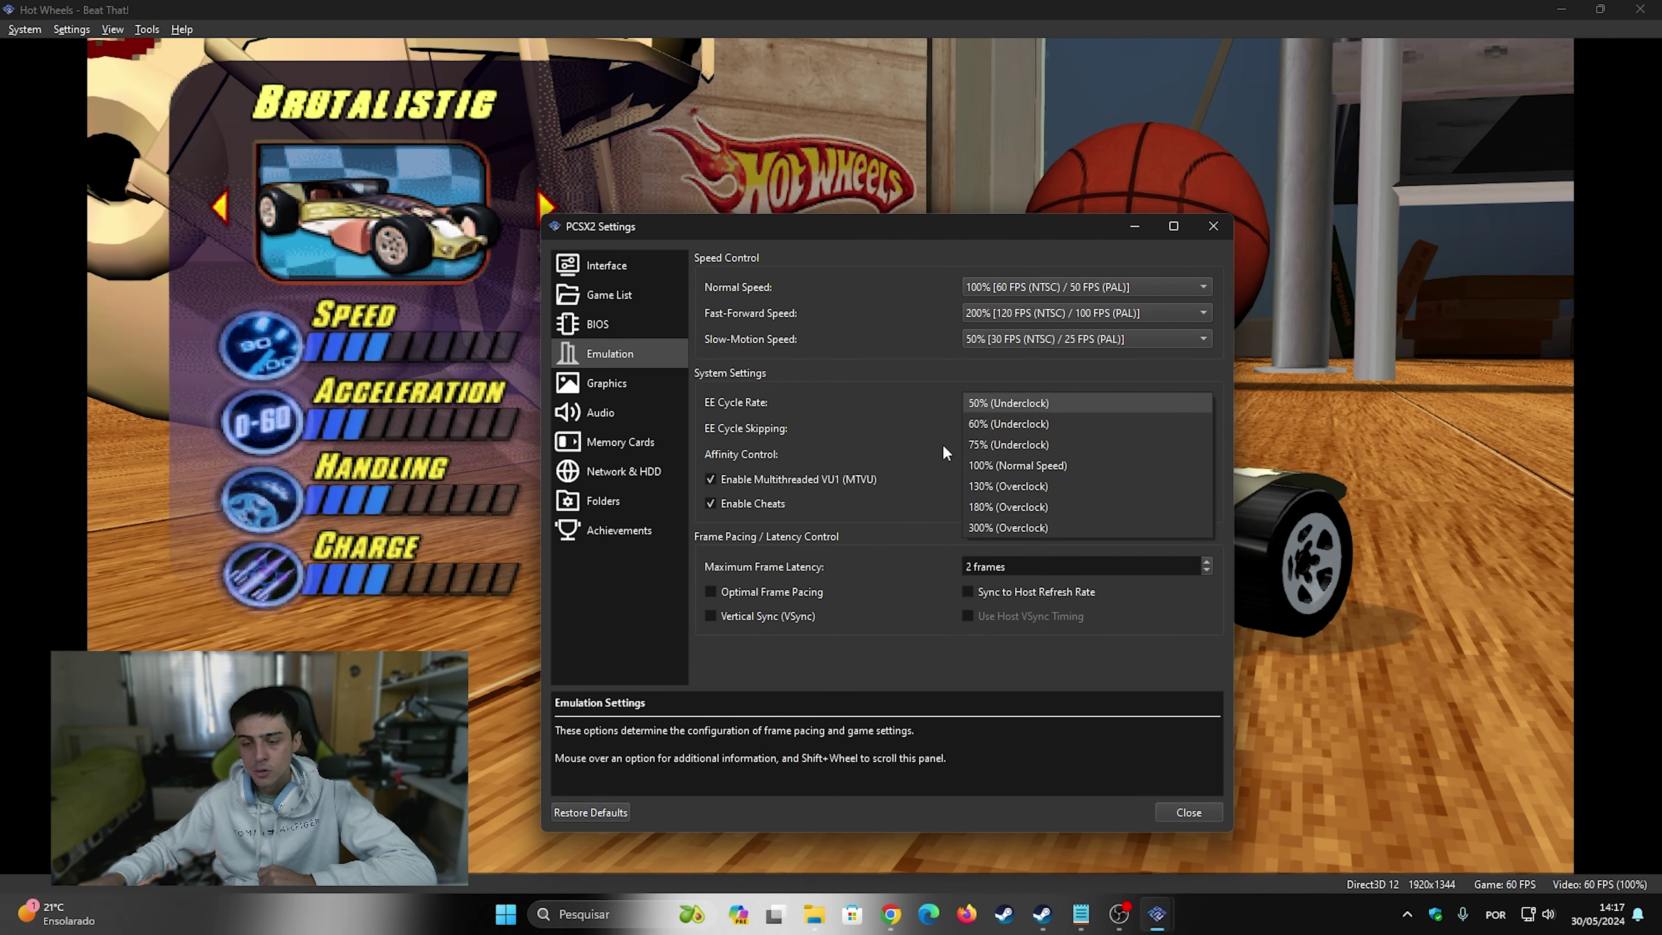
pyautogui.click(754, 381)
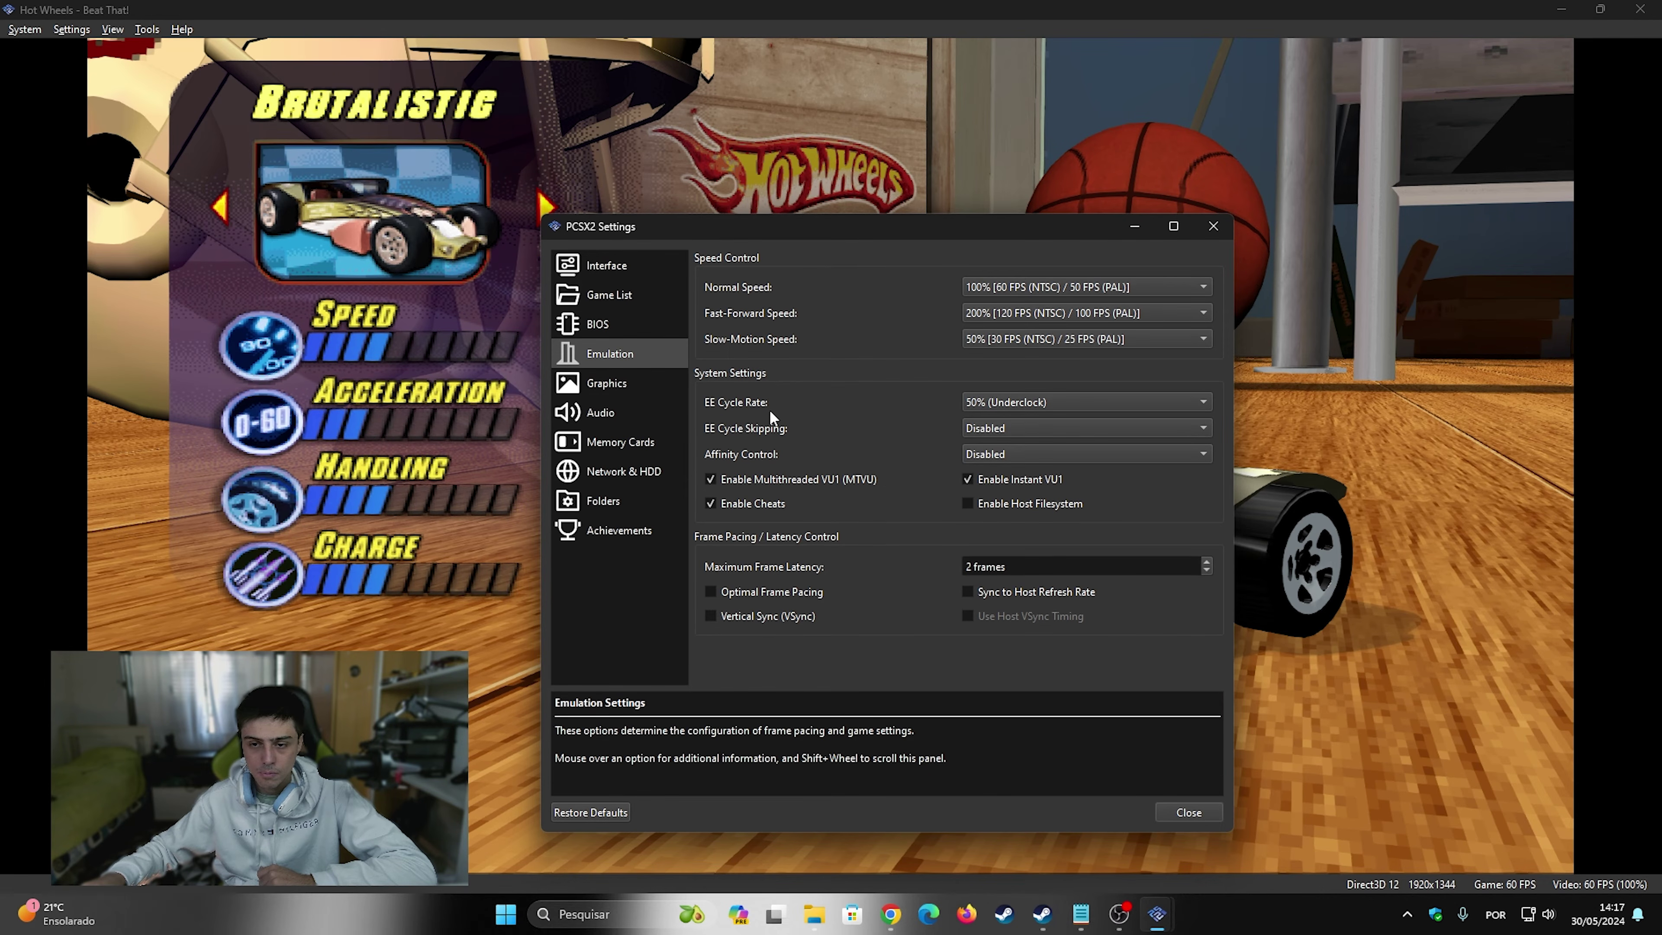
# Step: Set the EE cycle rate to 100% (Normal Speed) and look over its underclock and overclock options
pyautogui.click(1011, 404)
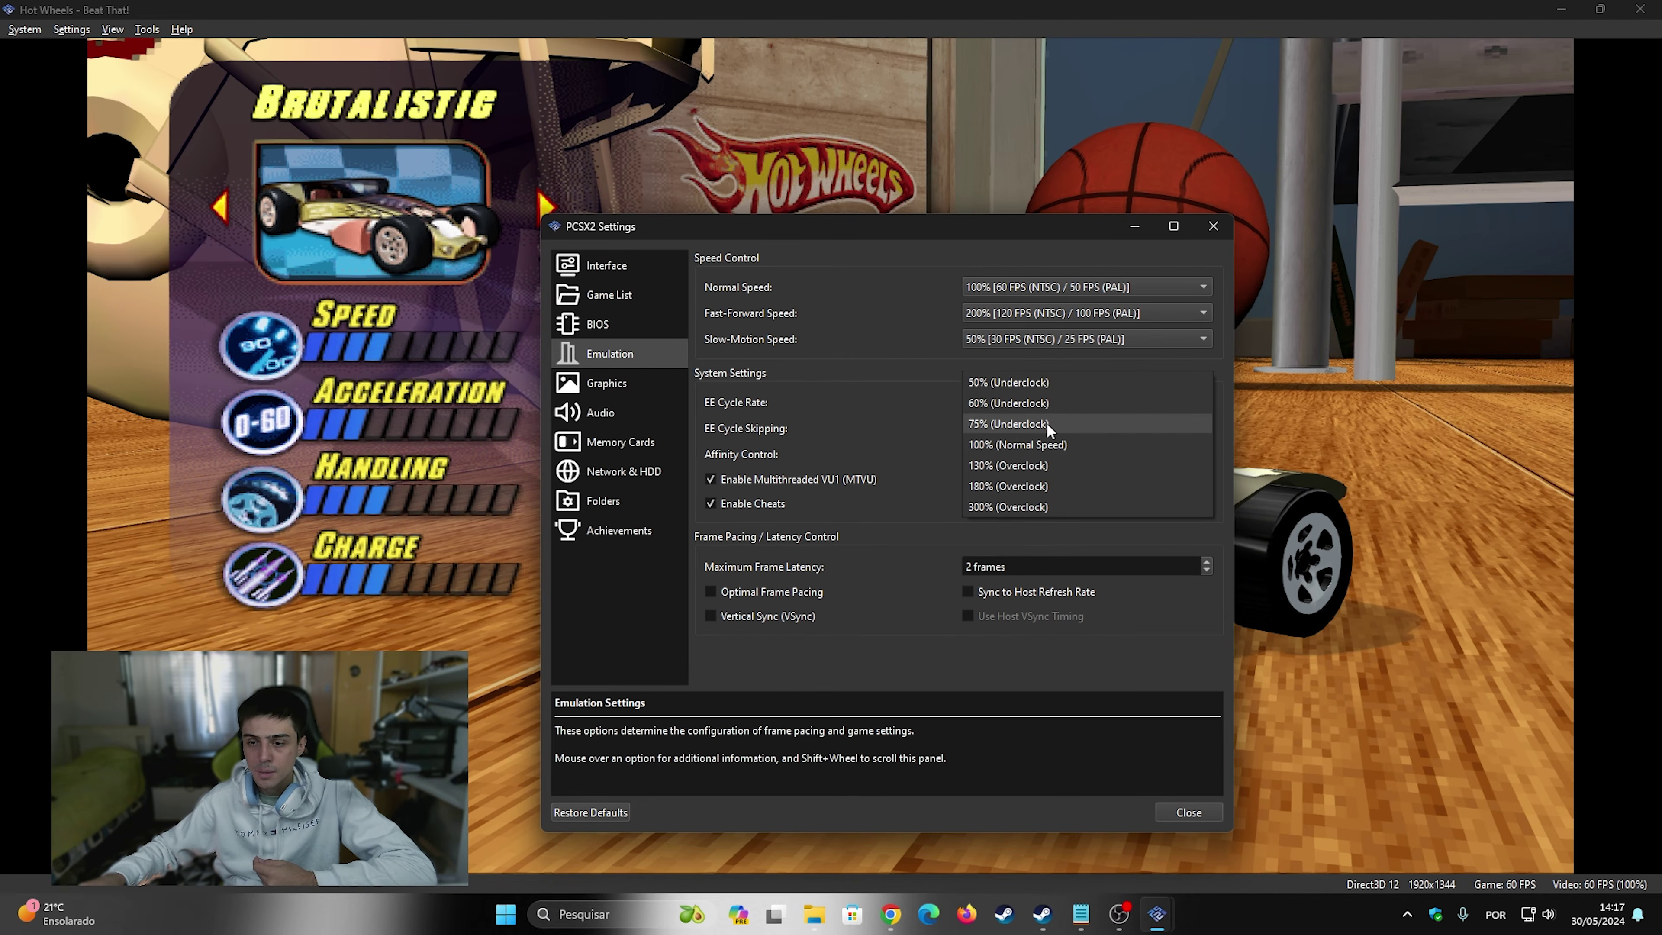
pyautogui.click(1023, 442)
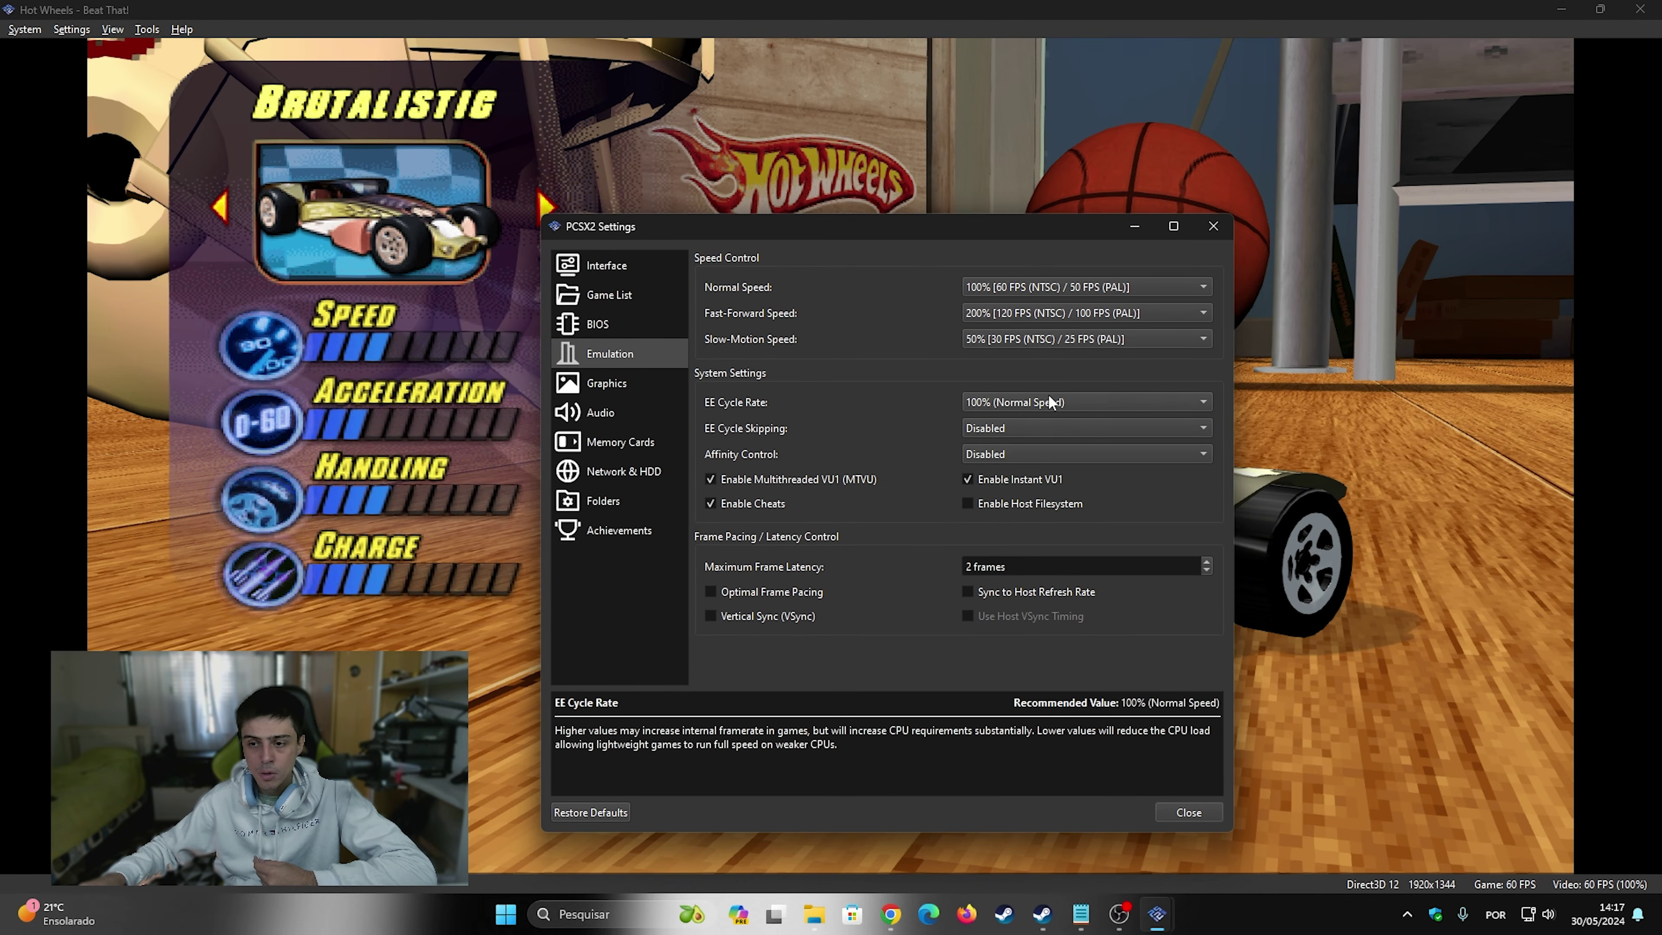
pyautogui.click(1020, 402)
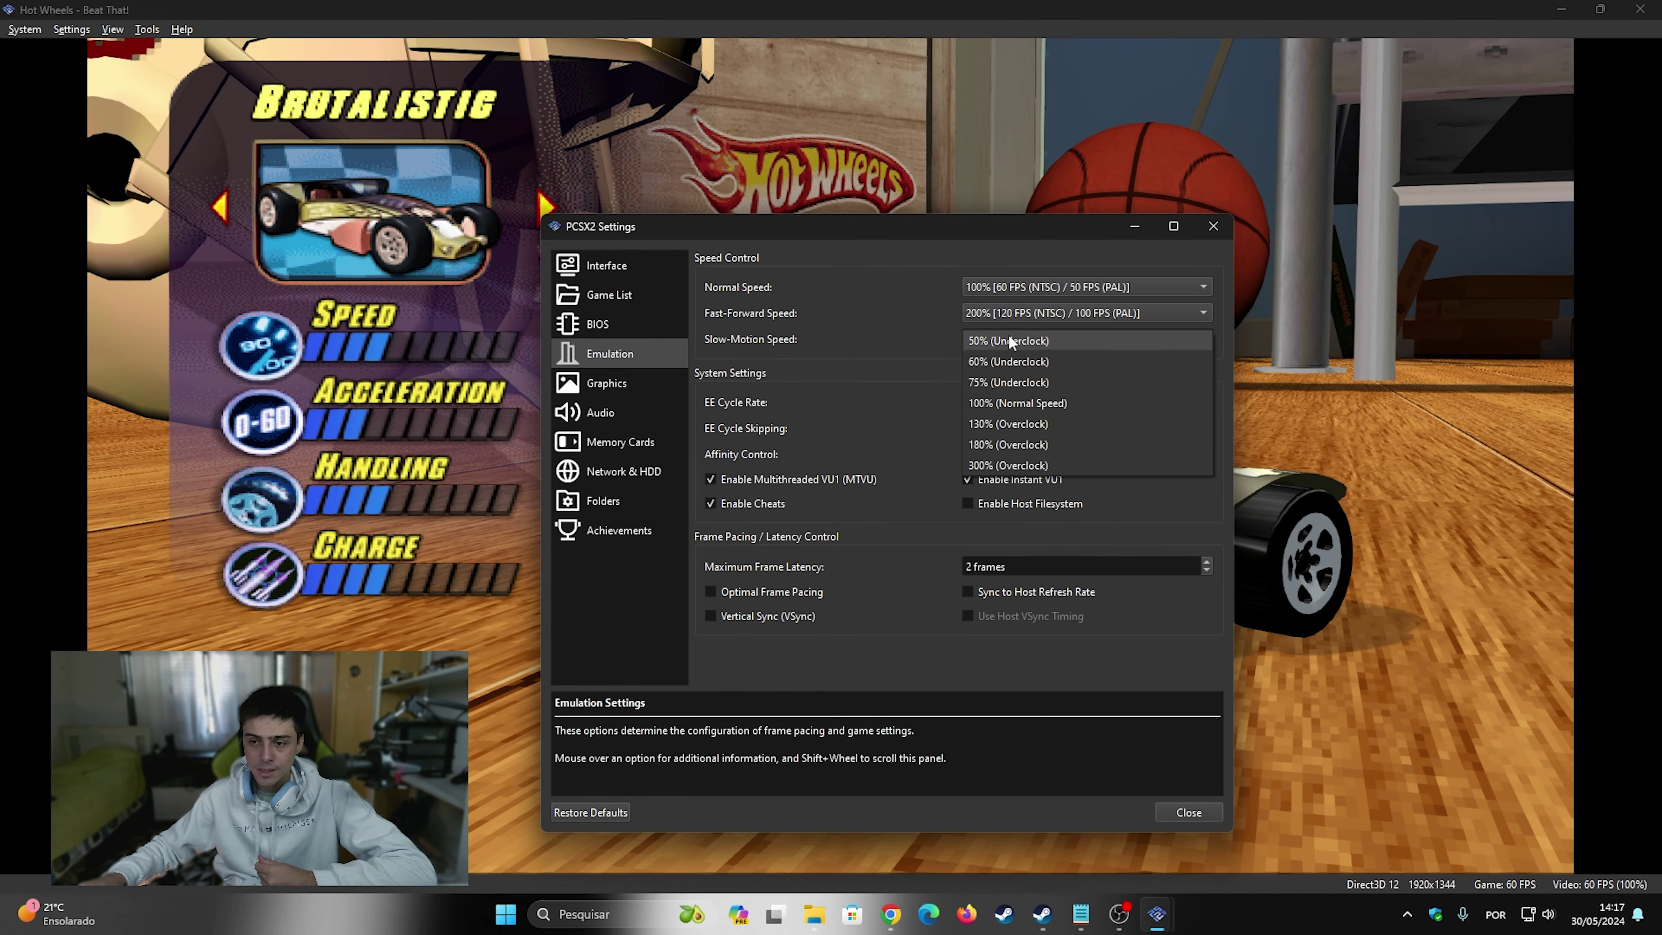
pyautogui.click(1013, 397)
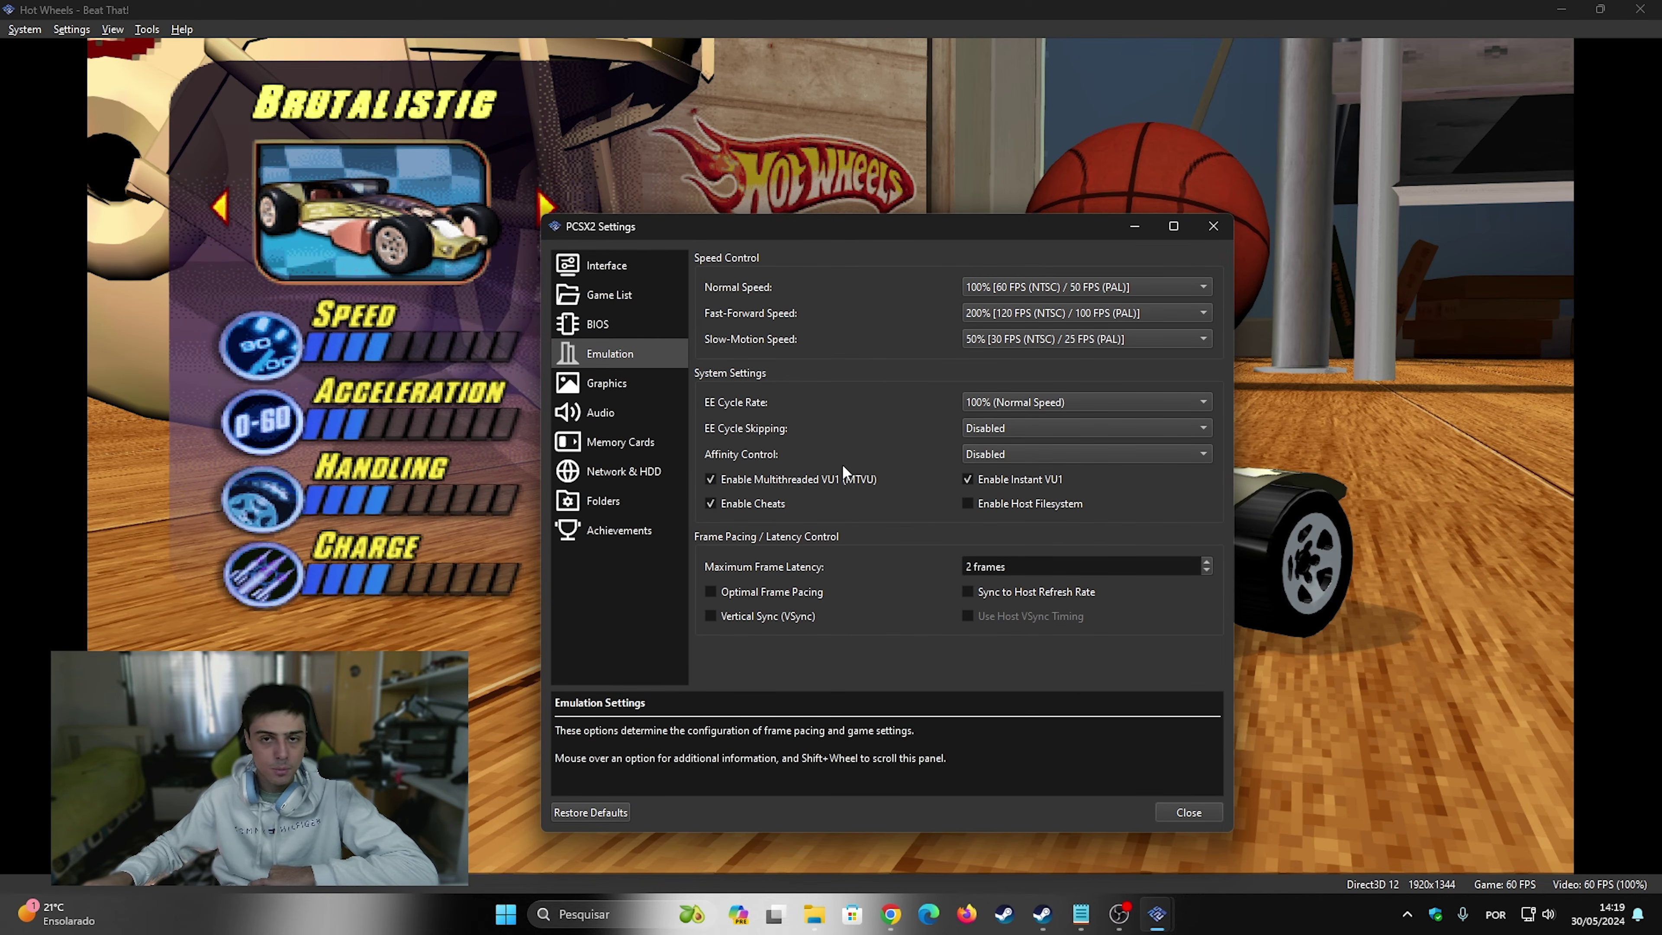
# Step: Switch Multithreaded VU1 (MTVU) and Instant VU1 off and on again to compare their effect on the game's speed
pyautogui.click(815, 479)
pyautogui.click(989, 479)
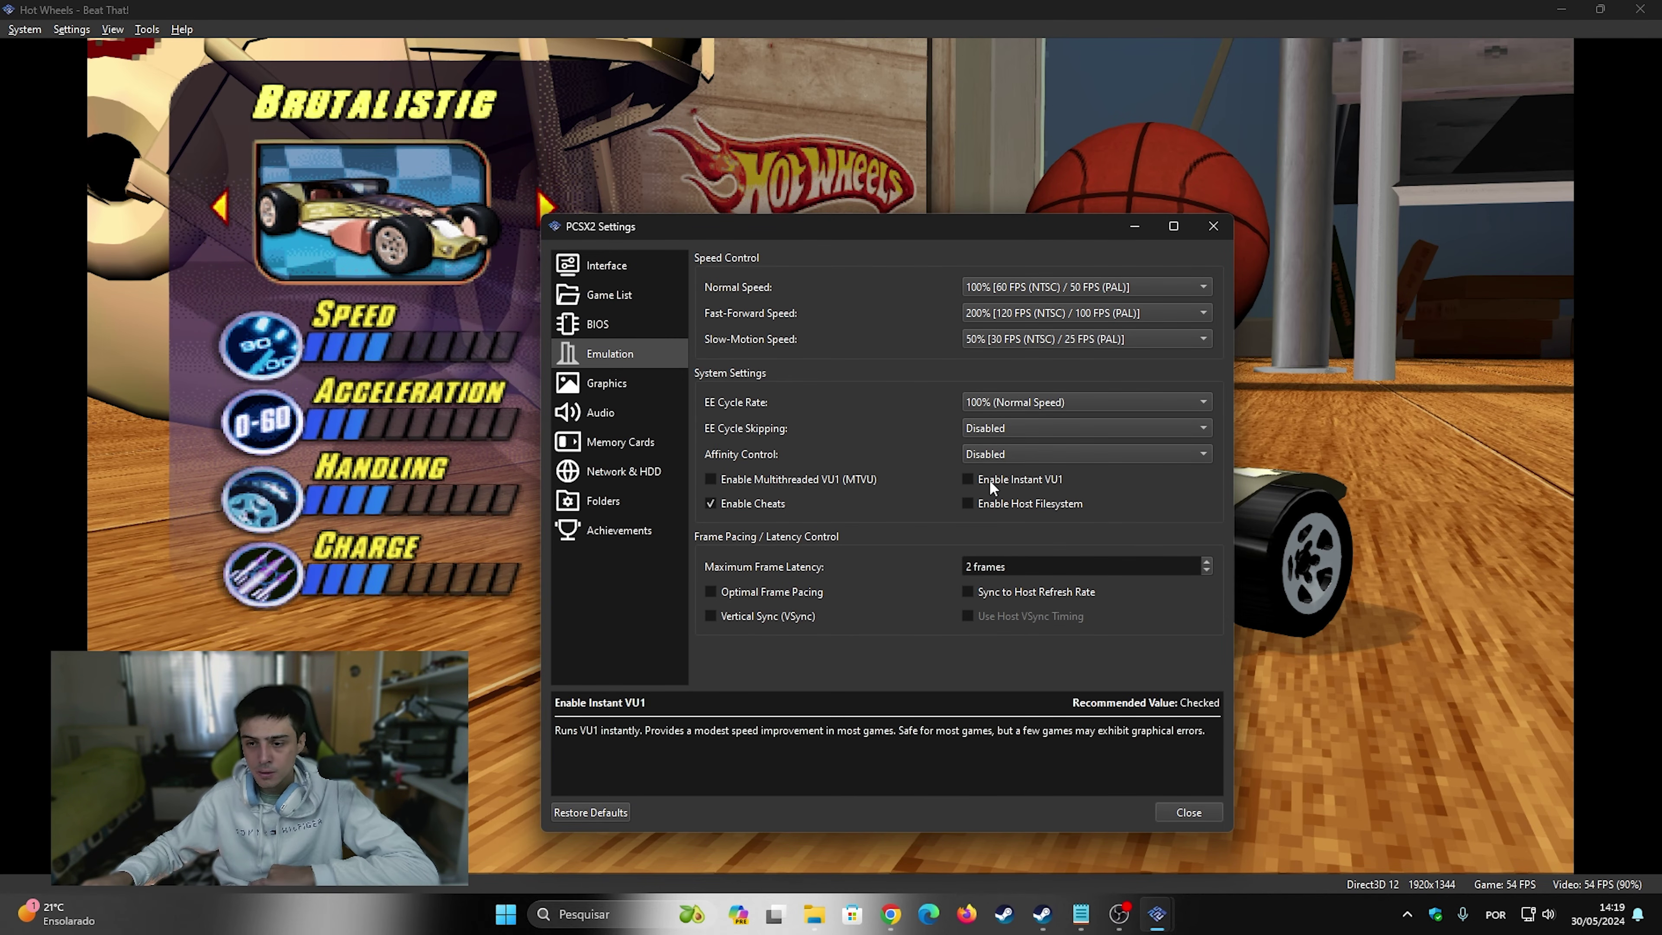
pyautogui.click(844, 480)
pyautogui.click(1000, 478)
pyautogui.click(988, 486)
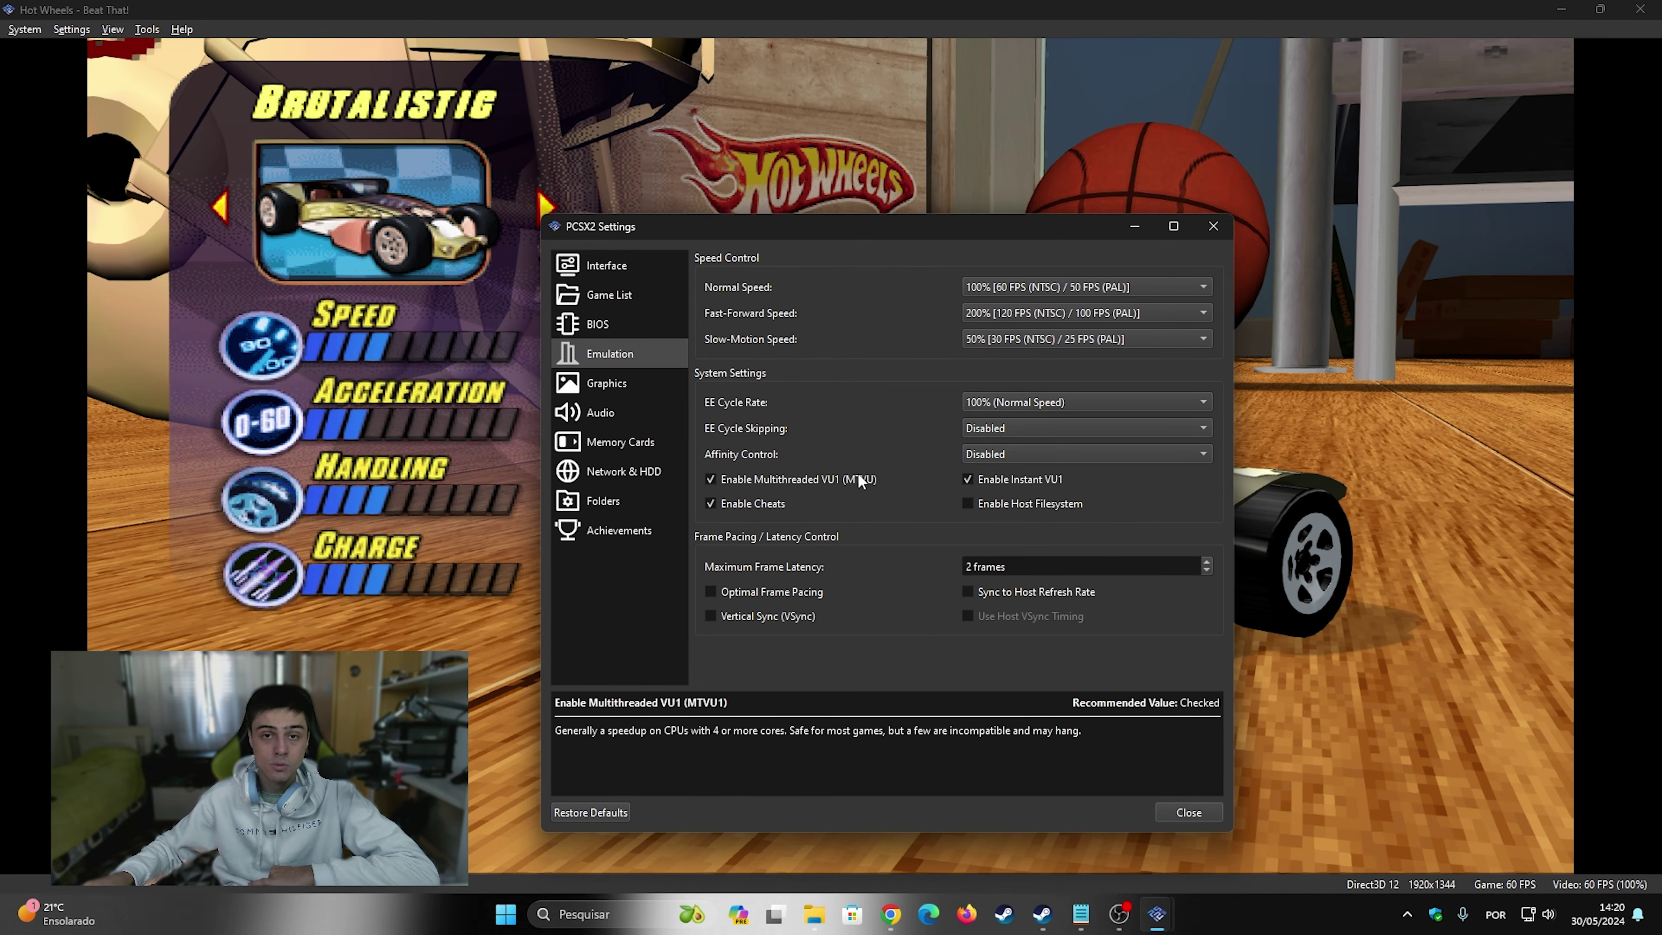
pyautogui.click(814, 481)
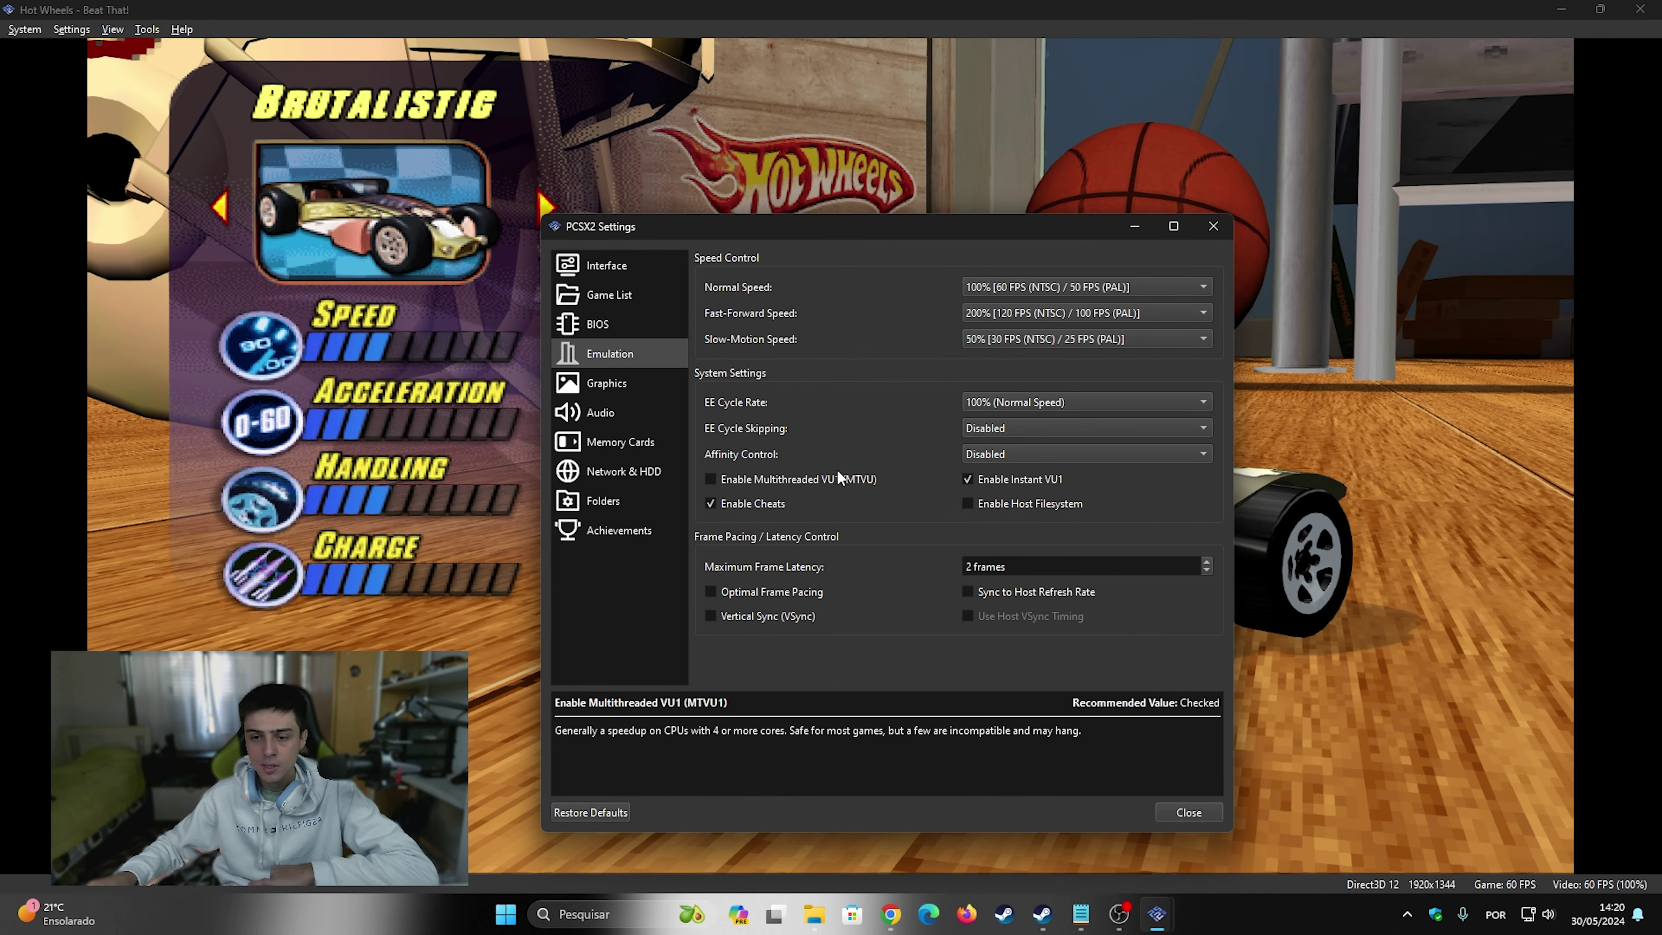
pyautogui.click(811, 479)
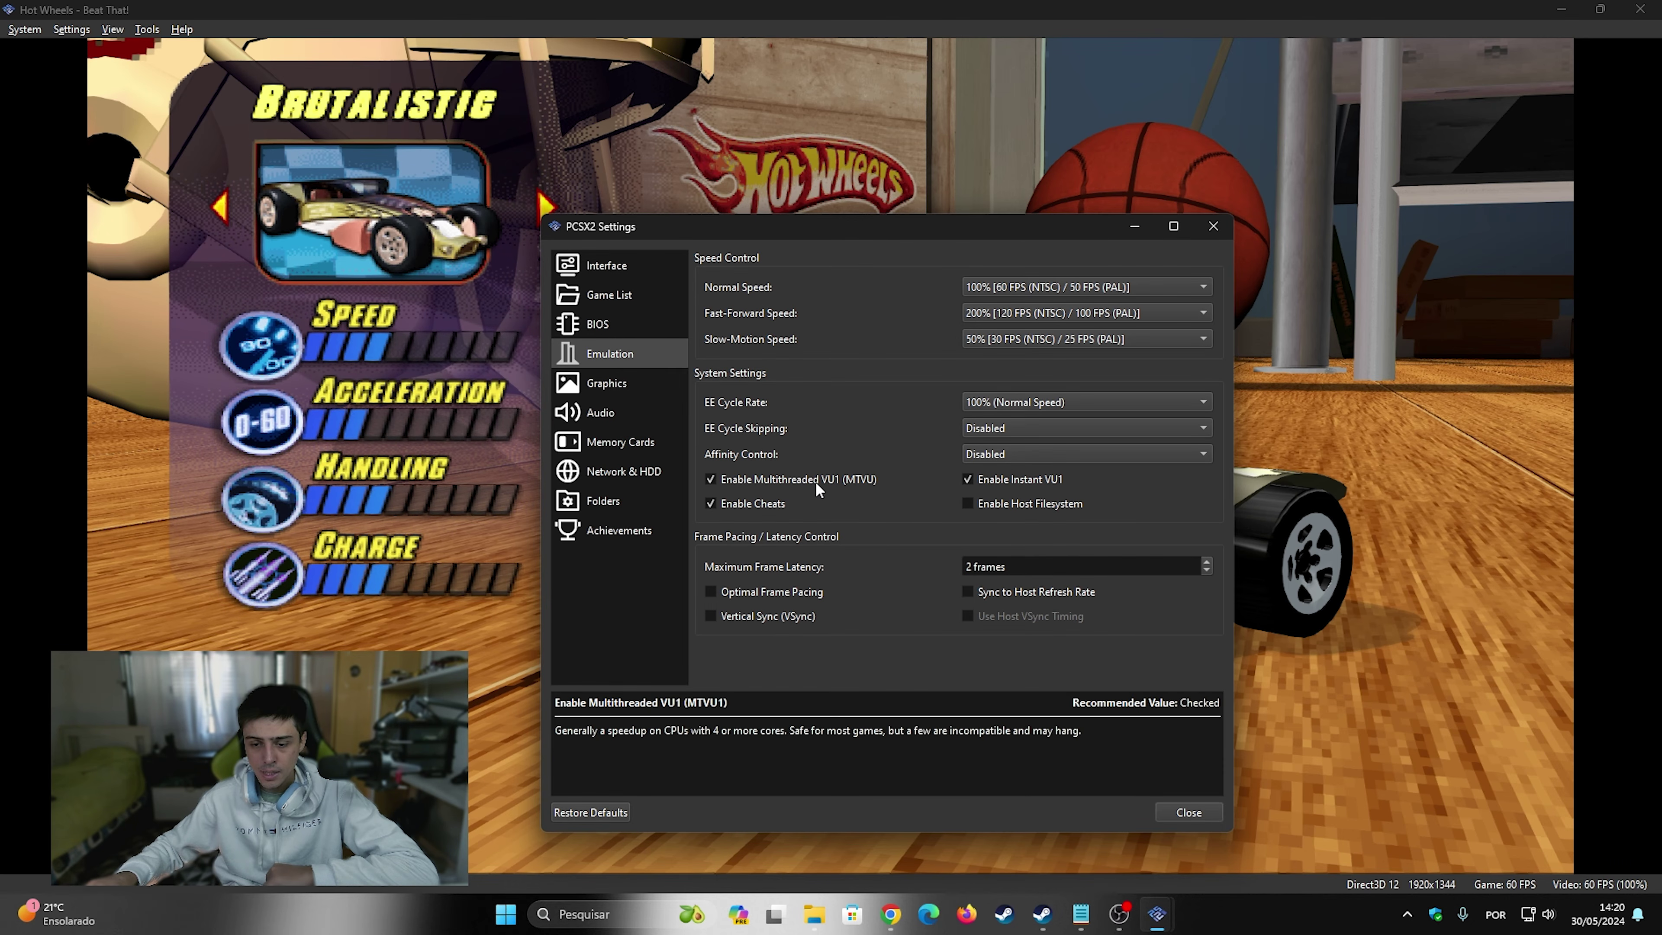